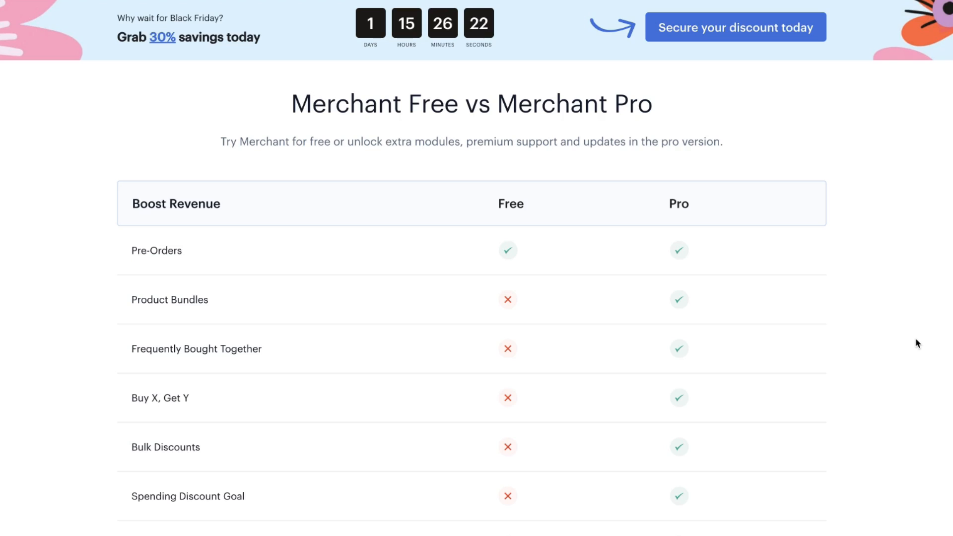
Scroll through the Merchant Free vs Pro module comparison table on the aThemes site.
{"action": "scroll", "coordinate": [918, 342], "scroll_direction": "down", "scroll_amount": 1}
{"action": "scroll", "coordinate": [917, 342], "scroll_direction": "down", "scroll_amount": 1}
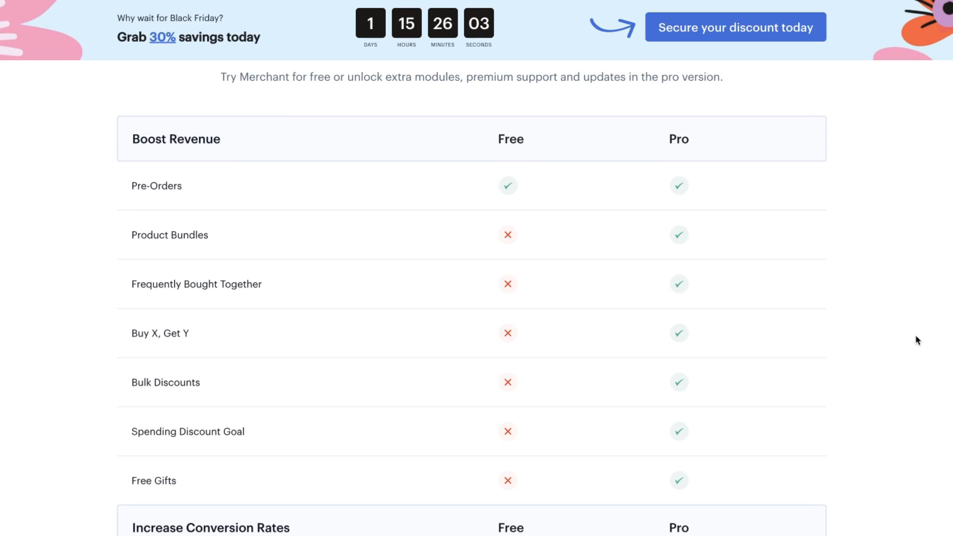
{"action": "scroll", "coordinate": [917, 340], "scroll_direction": "down", "scroll_amount": 3}
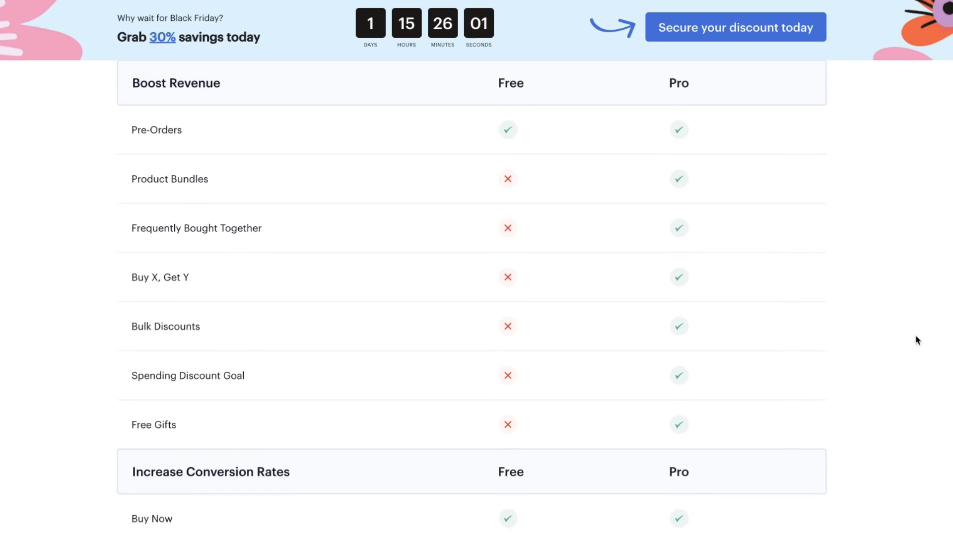
{"action": "scroll", "coordinate": [917, 340], "scroll_direction": "down", "scroll_amount": 1}
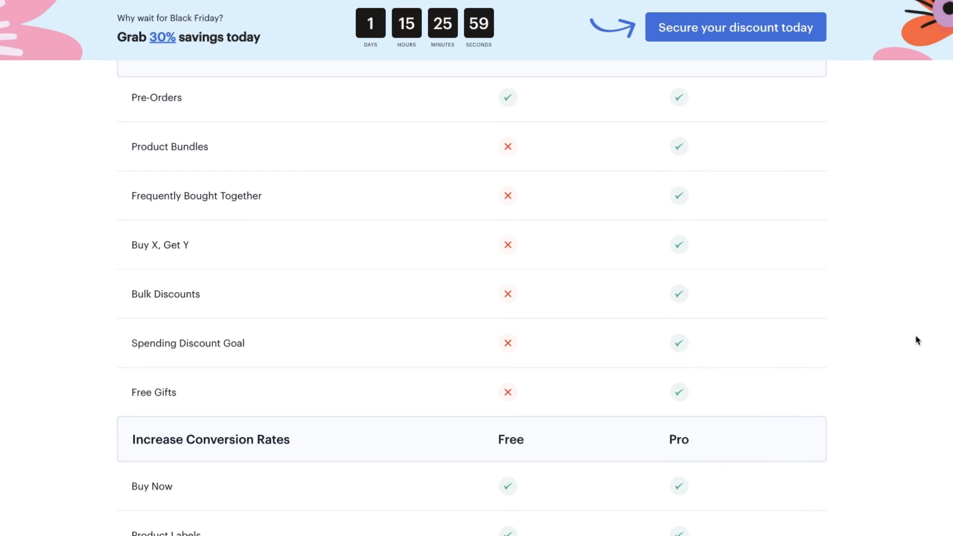
{"action": "scroll", "coordinate": [916, 338], "scroll_direction": "up", "scroll_amount": 1}
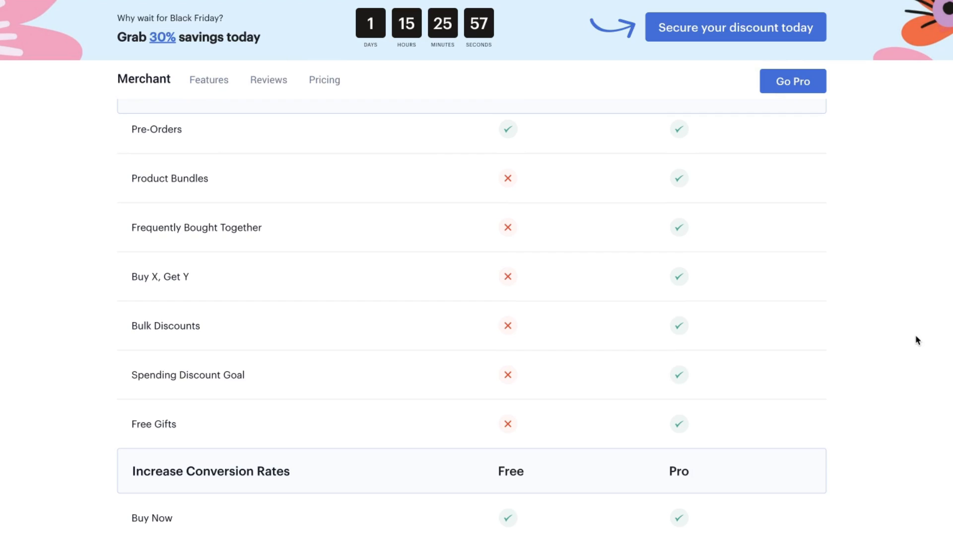
{"action": "scroll", "coordinate": [851, 305], "scroll_direction": "down", "scroll_amount": 7}
{"action": "scroll", "coordinate": [851, 307], "scroll_direction": "down", "scroll_amount": 5}
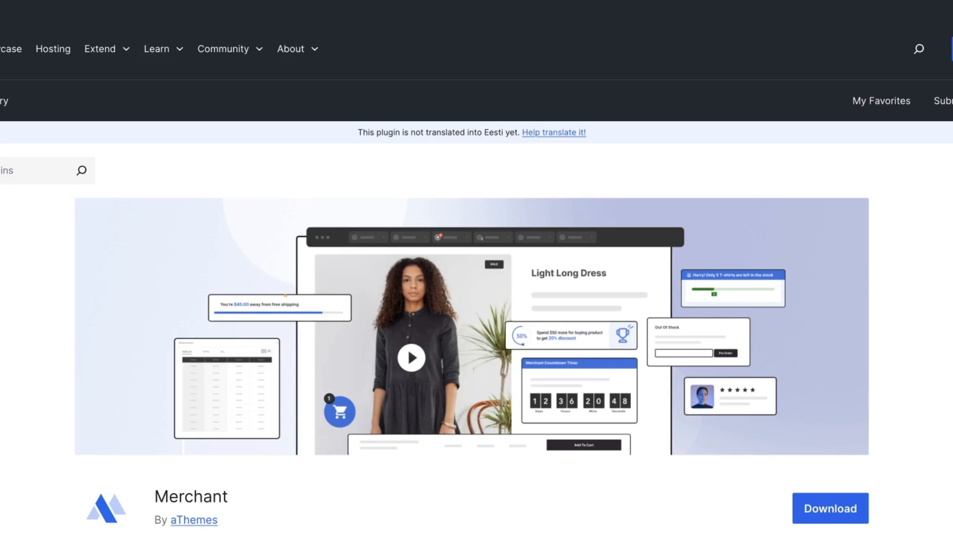
{"action": "scroll", "coordinate": [471, 297], "scroll_direction": "down", "scroll_amount": 5}
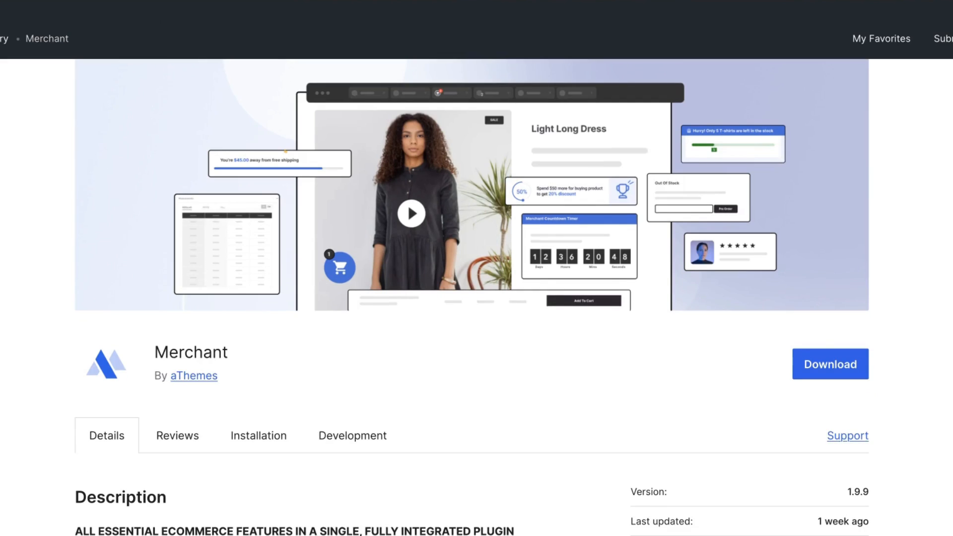
Scroll down the WordPress.org Merchant page to read its description and version details.
{"action": "scroll", "coordinate": [472, 298], "scroll_direction": "down", "scroll_amount": 2}
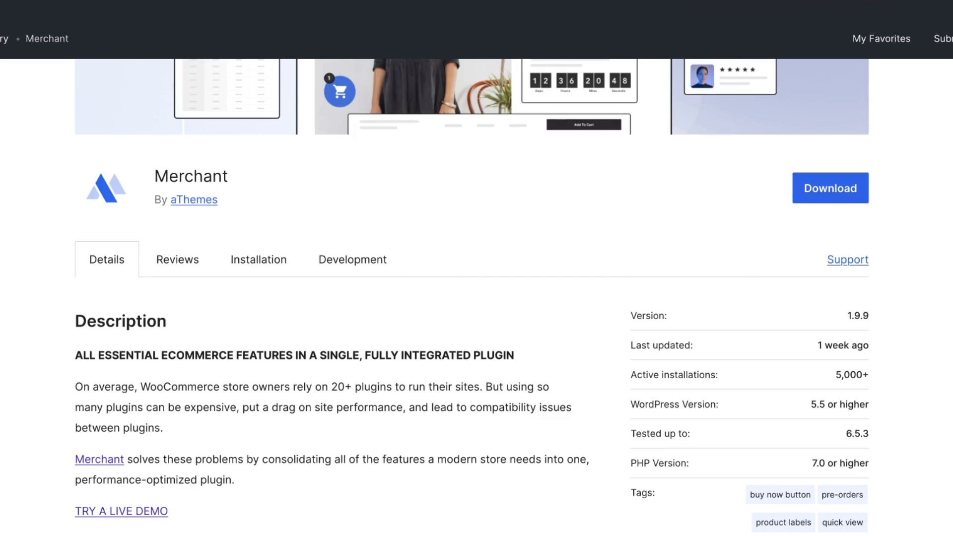
{"action": "scroll", "coordinate": [471, 298], "scroll_direction": "down", "scroll_amount": 1}
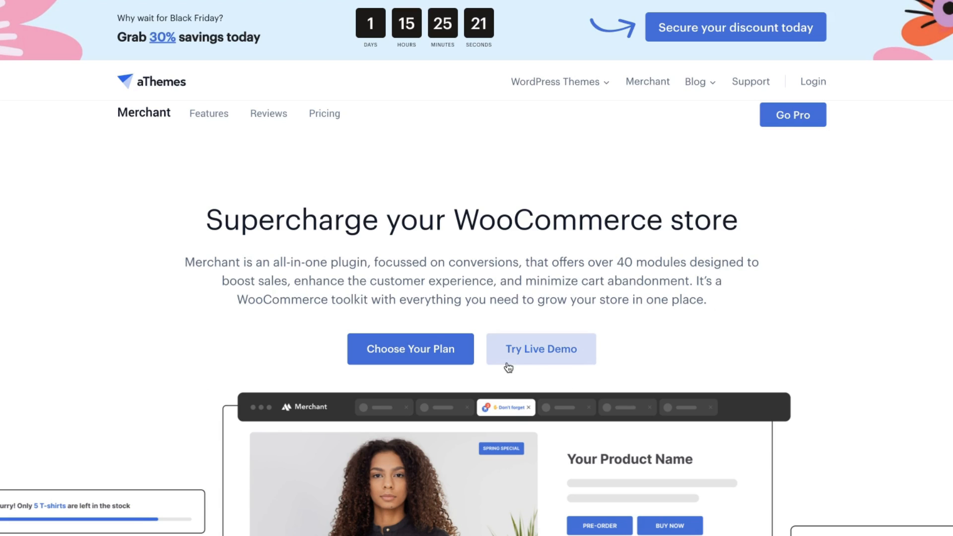
Open the Merchant live demo, jump to Pricing, and show the Lifetime plan prices.
{"action": "left_click", "coordinate": [526, 358]}
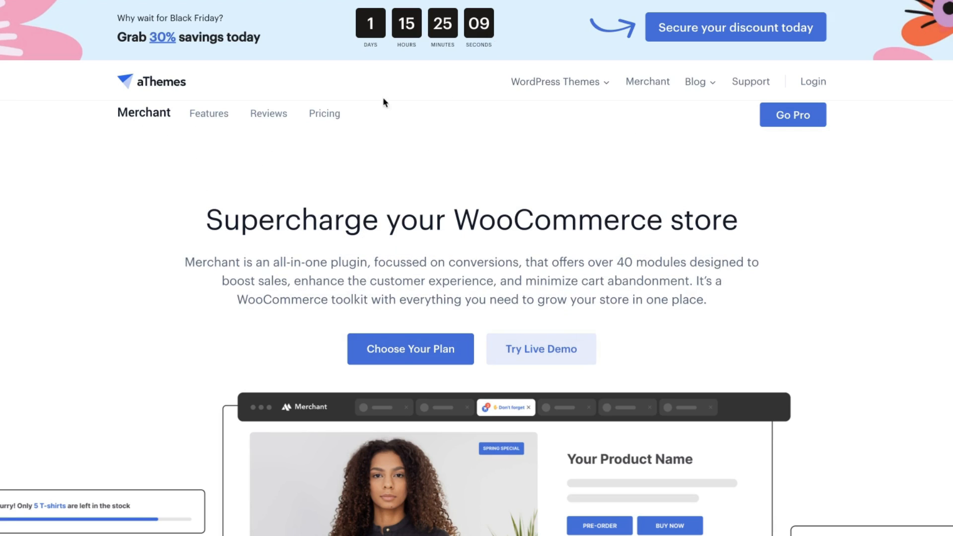
{"action": "left_click", "coordinate": [328, 112]}
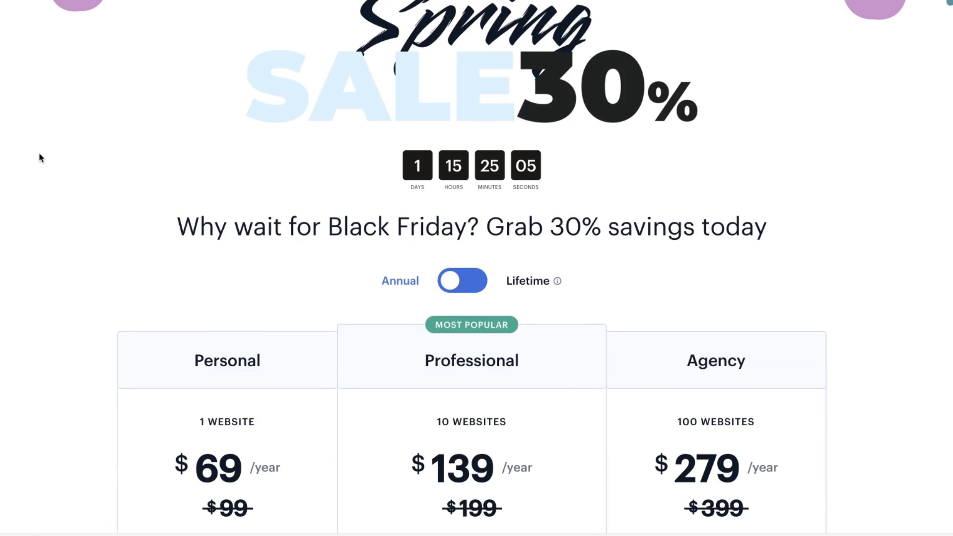
{"action": "scroll", "coordinate": [44, 157], "scroll_direction": "down", "scroll_amount": 2}
{"action": "scroll", "coordinate": [48, 156], "scroll_direction": "down", "scroll_amount": 3}
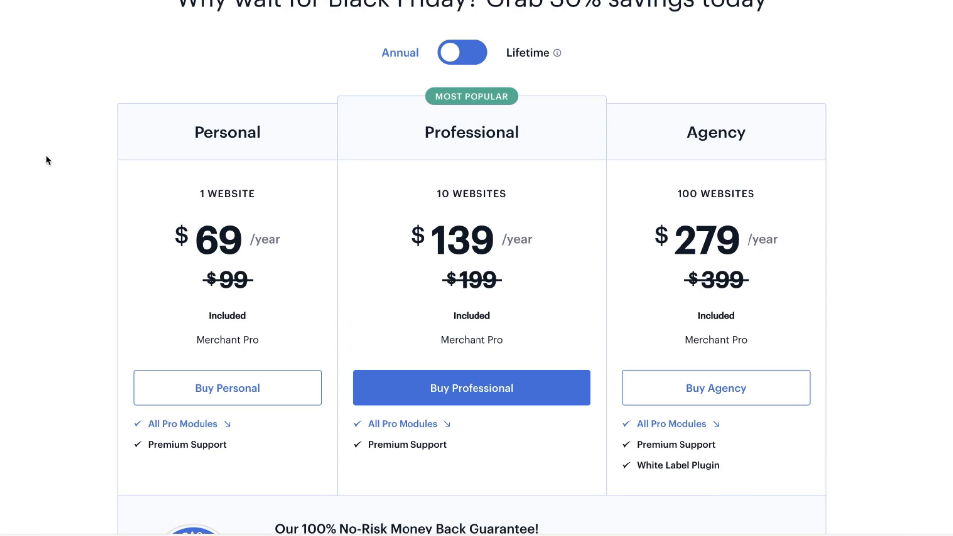
{"action": "left_click", "coordinate": [475, 58]}
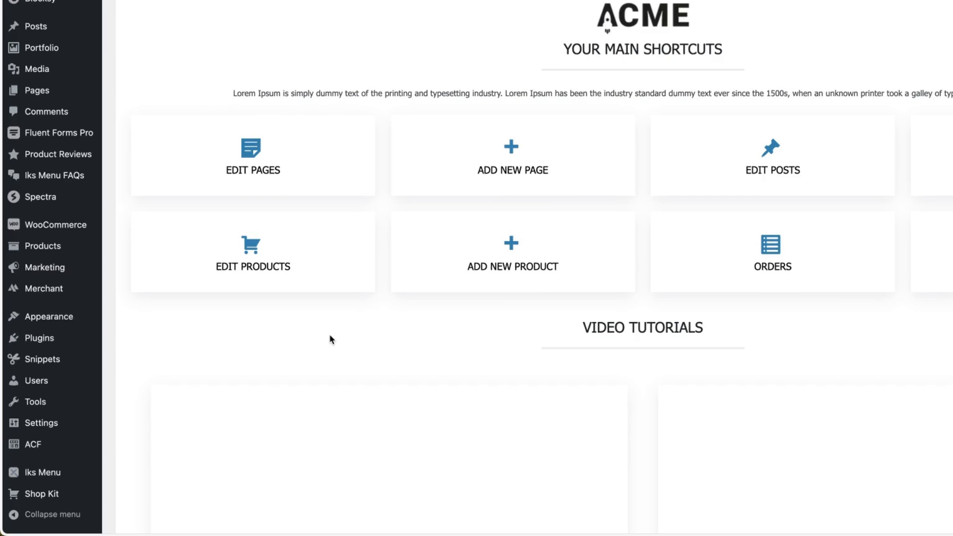
Open the Merchant dashboard from the WordPress admin sidebar.
{"action": "mouse_move", "coordinate": [43, 293]}
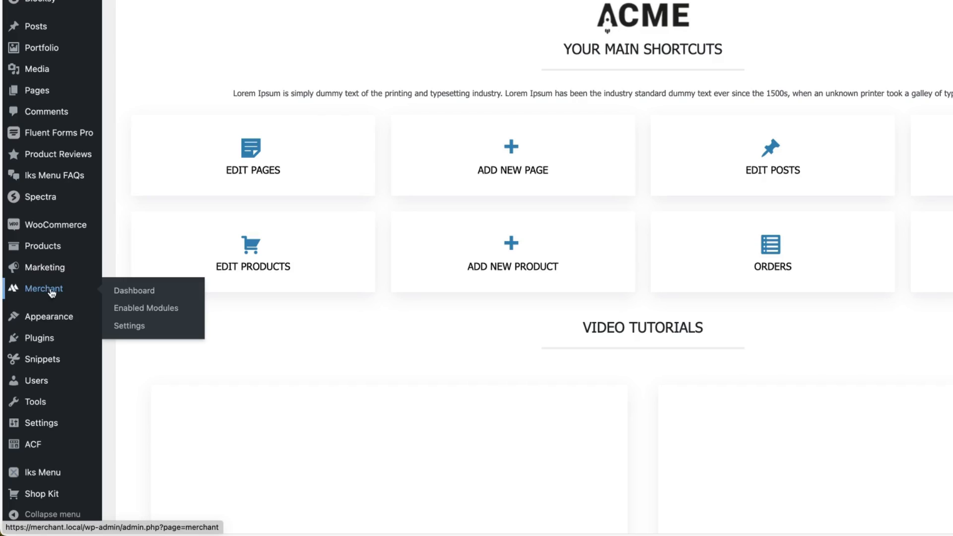
{"action": "left_click", "coordinate": [123, 291]}
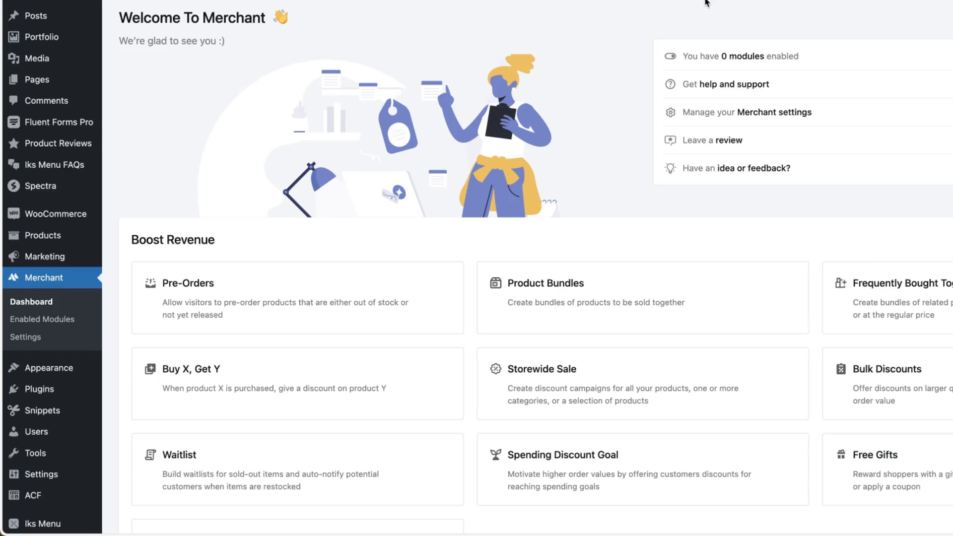
{"action": "scroll", "coordinate": [541, 155], "scroll_direction": "down", "scroll_amount": 5}
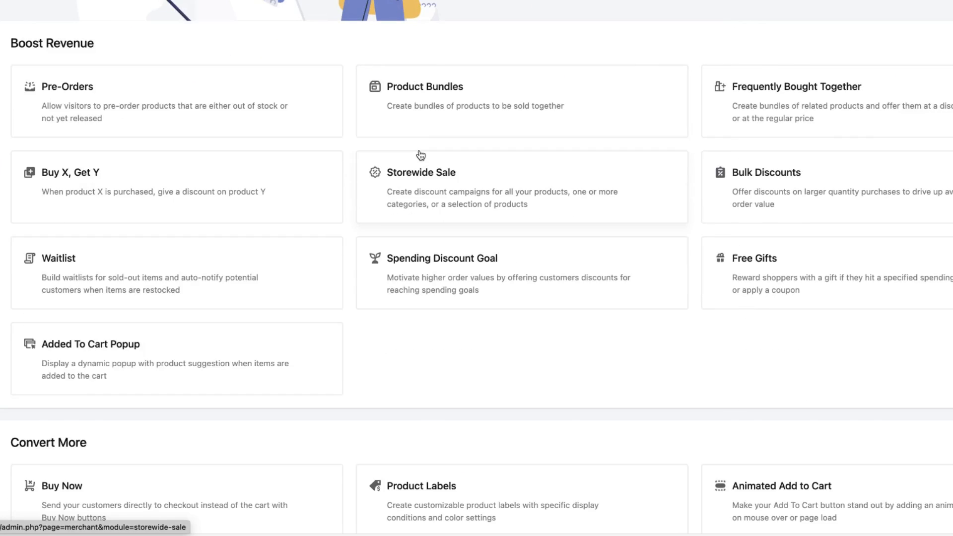
{"action": "scroll", "coordinate": [422, 155], "scroll_direction": "down", "scroll_amount": 10}
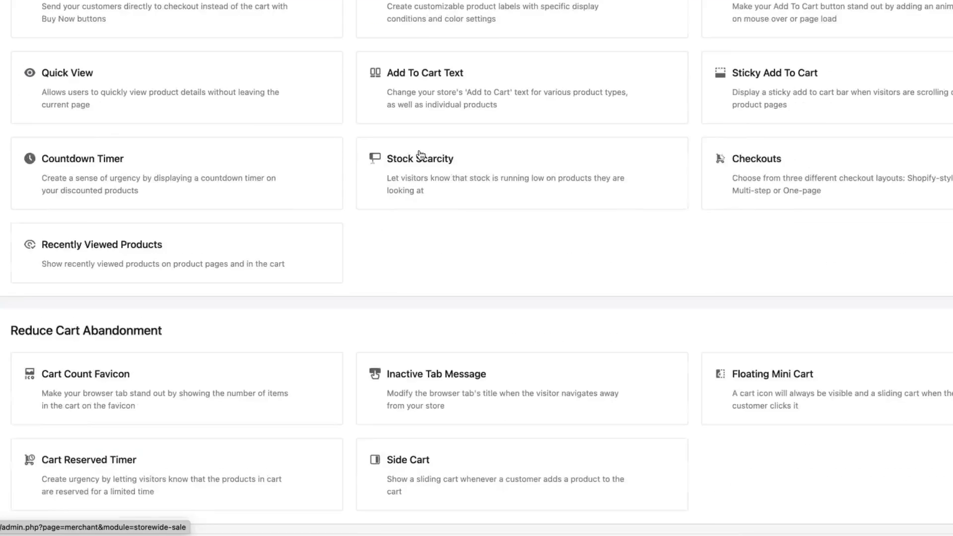
{"action": "scroll", "coordinate": [421, 156], "scroll_direction": "up", "scroll_amount": 3}
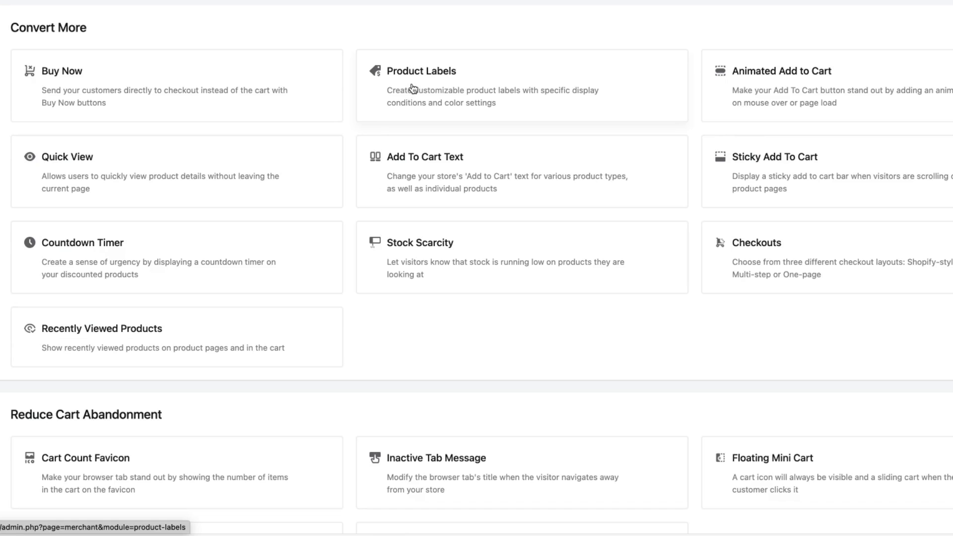
{"action": "scroll", "coordinate": [446, 109], "scroll_direction": "up", "scroll_amount": 10}
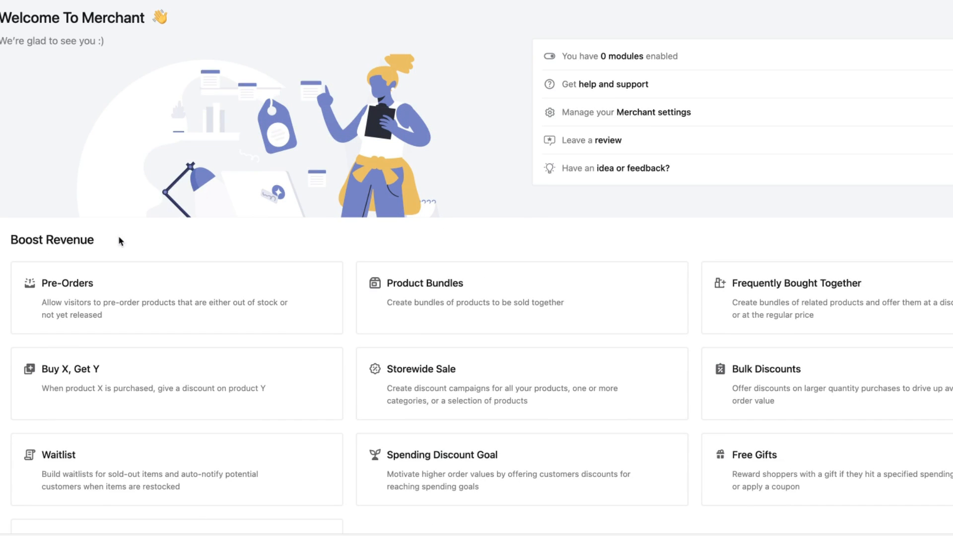
Scroll through the module groups from Boost Revenue down to Protect Store.
{"action": "scroll", "coordinate": [112, 240], "scroll_direction": "down", "scroll_amount": 10}
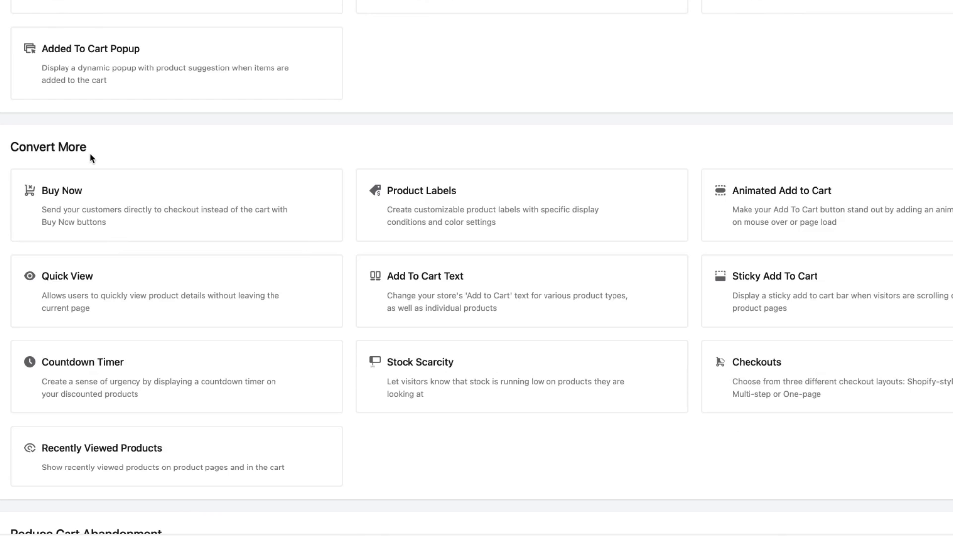
{"action": "scroll", "coordinate": [102, 160], "scroll_direction": "down", "scroll_amount": 7}
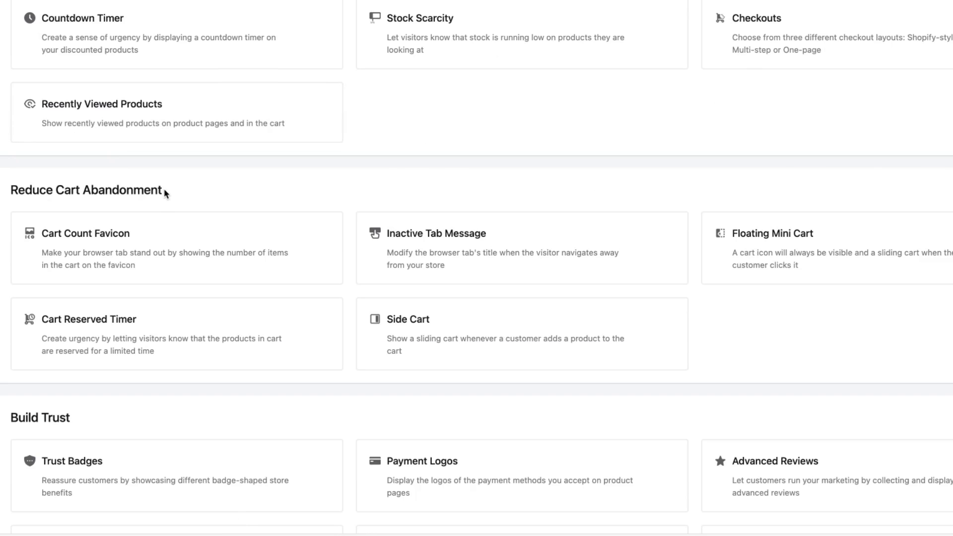
{"action": "scroll", "coordinate": [164, 190], "scroll_direction": "down", "scroll_amount": 7}
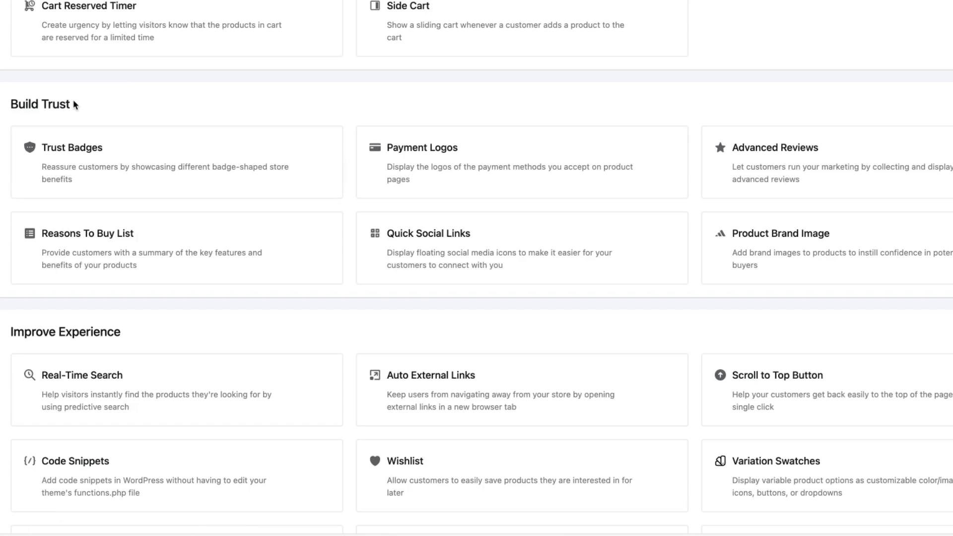
{"action": "scroll", "coordinate": [314, 136], "scroll_direction": "down", "scroll_amount": 4}
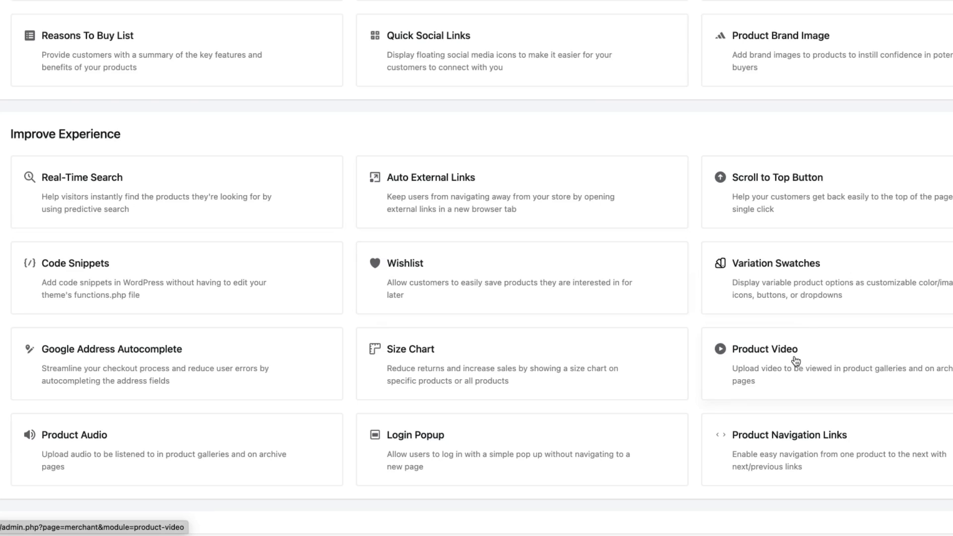
{"action": "scroll", "coordinate": [497, 333], "scroll_direction": "down", "scroll_amount": 3}
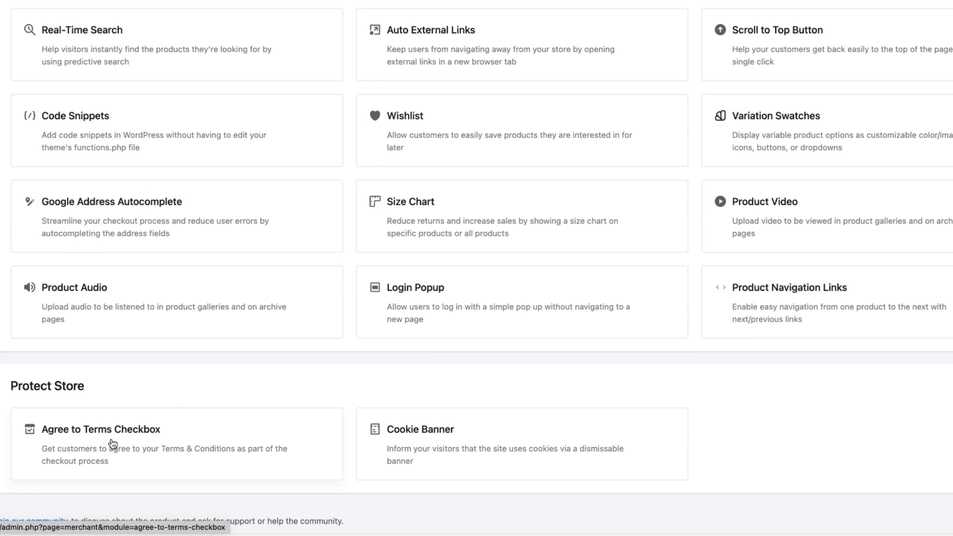
{"action": "scroll", "coordinate": [532, 251], "scroll_direction": "up", "scroll_amount": 10}
{"action": "scroll", "coordinate": [531, 251], "scroll_direction": "up", "scroll_amount": 5}
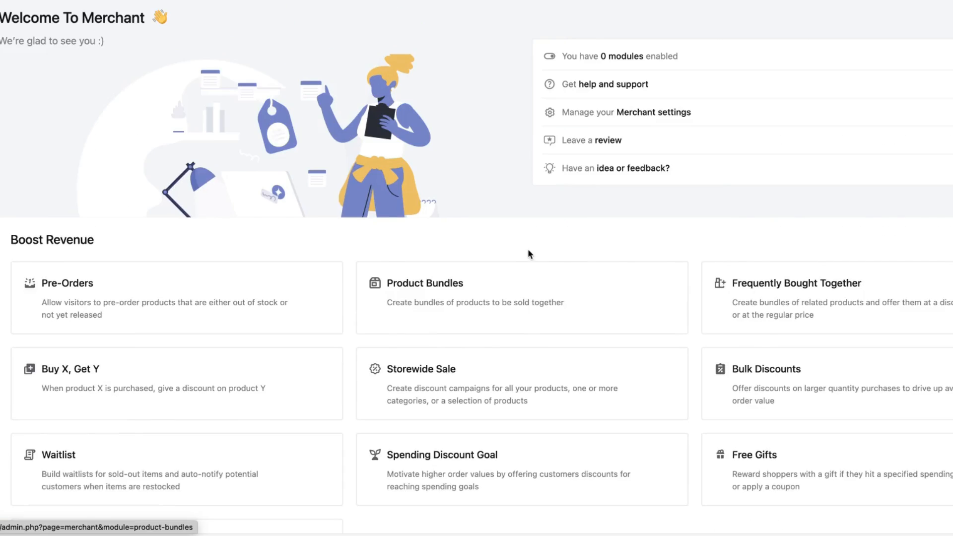
{"action": "scroll", "coordinate": [527, 254], "scroll_direction": "down", "scroll_amount": 2}
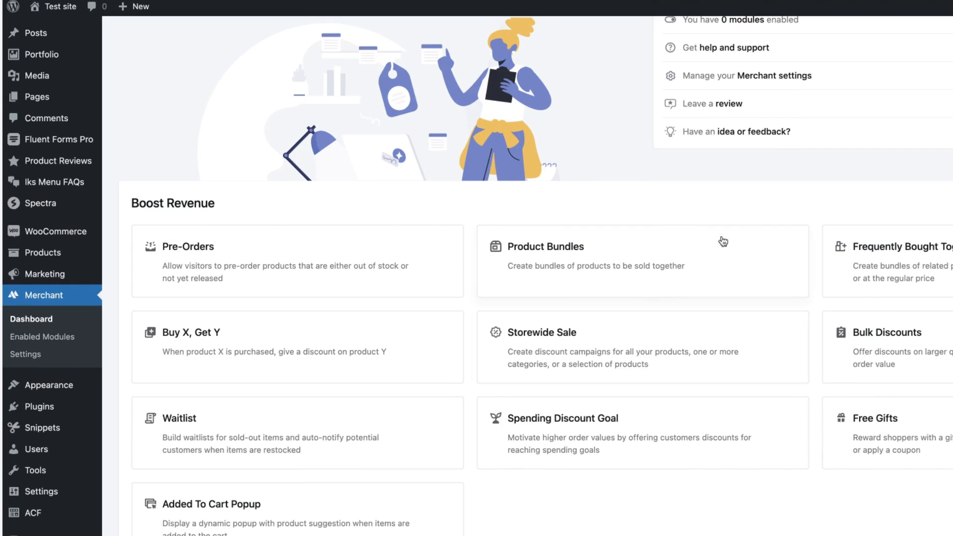
View Merchant's enabled modules, then review the License, Operating Mode and Global Customizations settings.
{"action": "left_click", "coordinate": [30, 341]}
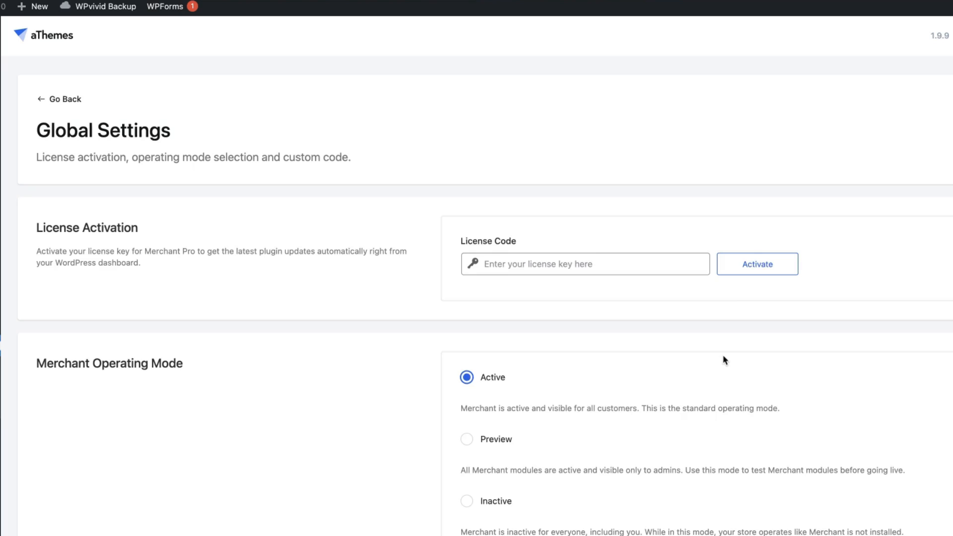
{"action": "scroll", "coordinate": [724, 360], "scroll_direction": "down", "scroll_amount": 3}
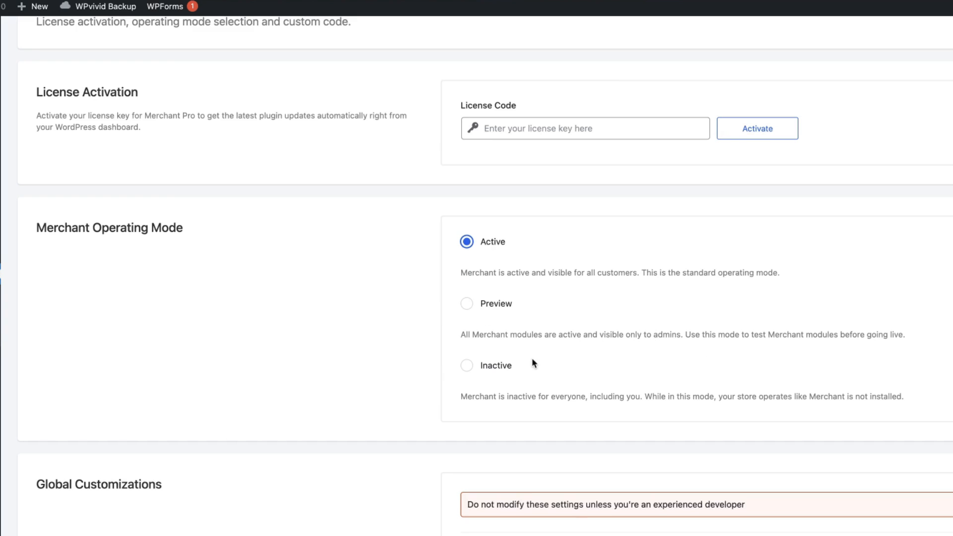
{"action": "scroll", "coordinate": [618, 342], "scroll_direction": "down", "scroll_amount": 3}
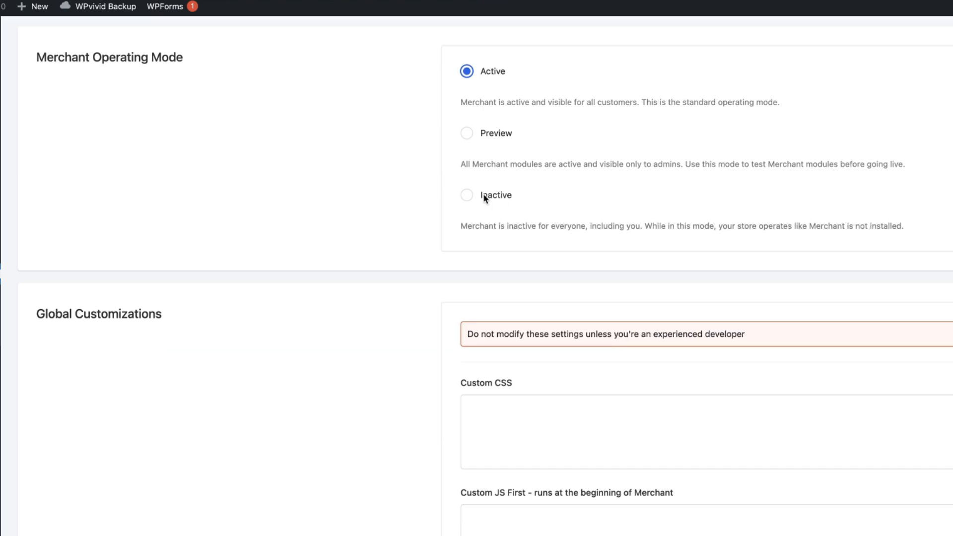
{"action": "scroll", "coordinate": [666, 338], "scroll_direction": "down", "scroll_amount": 2}
{"action": "scroll", "coordinate": [667, 335], "scroll_direction": "down", "scroll_amount": 2}
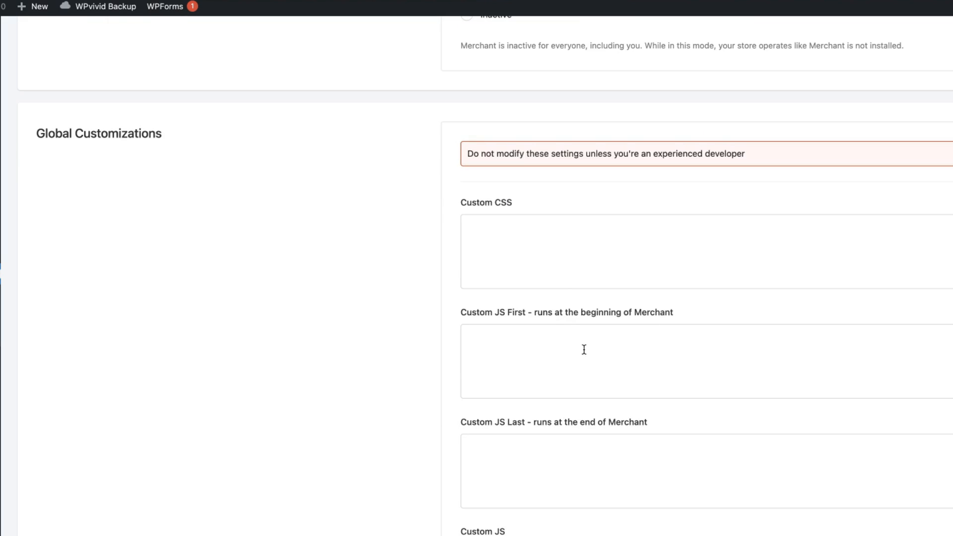
{"action": "scroll", "coordinate": [584, 351], "scroll_direction": "down", "scroll_amount": 2}
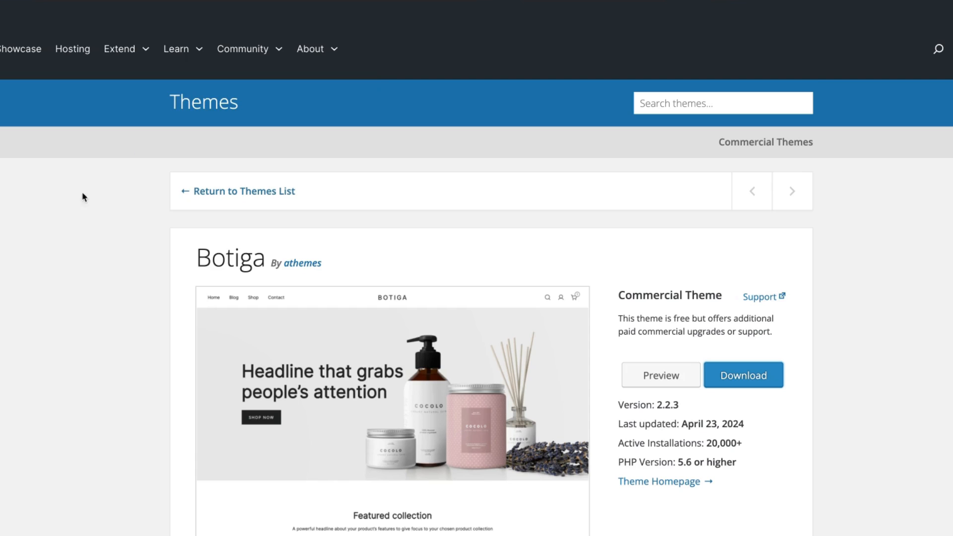
{"action": "scroll", "coordinate": [56, 271], "scroll_direction": "down", "scroll_amount": 2}
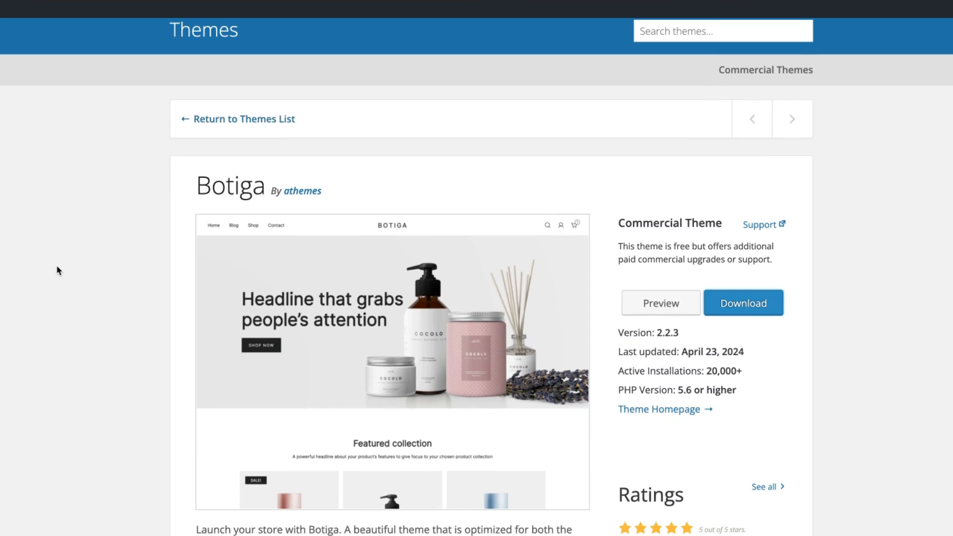
{"action": "scroll", "coordinate": [58, 270], "scroll_direction": "down", "scroll_amount": 6}
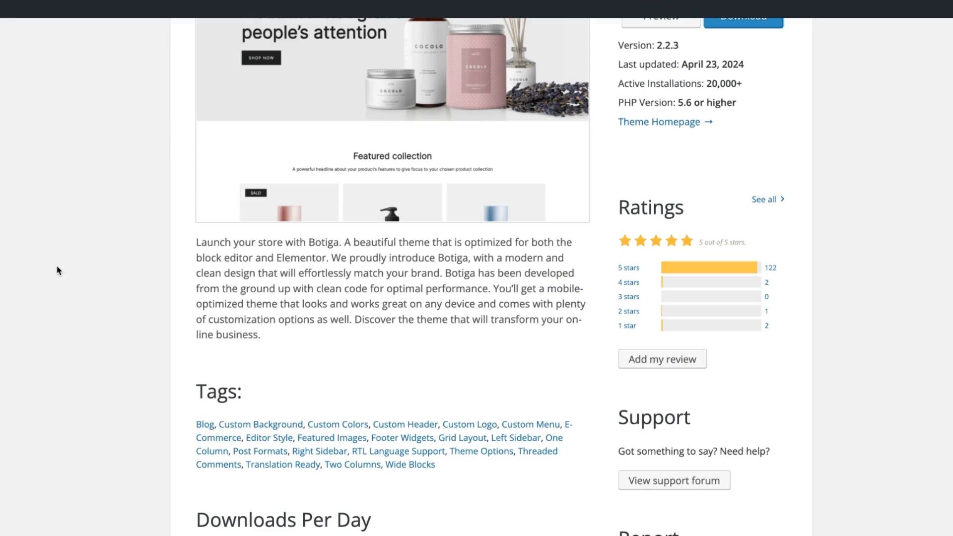
{"action": "scroll", "coordinate": [56, 267], "scroll_direction": "up", "scroll_amount": 7}
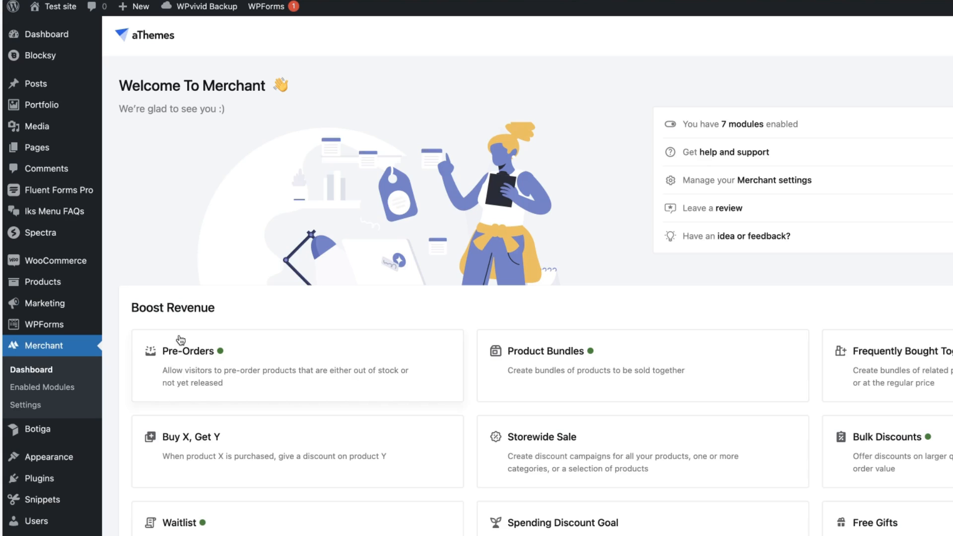
Open the Botiga Theme Dashboard and browse its Starter Sites and Templates Builder sections.
{"action": "mouse_move", "coordinate": [13, 438]}
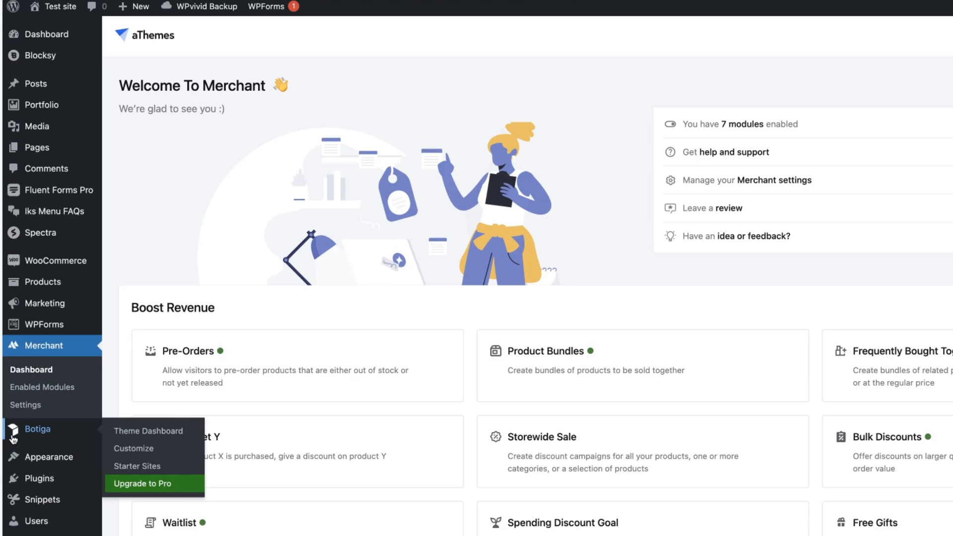
{"action": "left_click", "coordinate": [165, 434]}
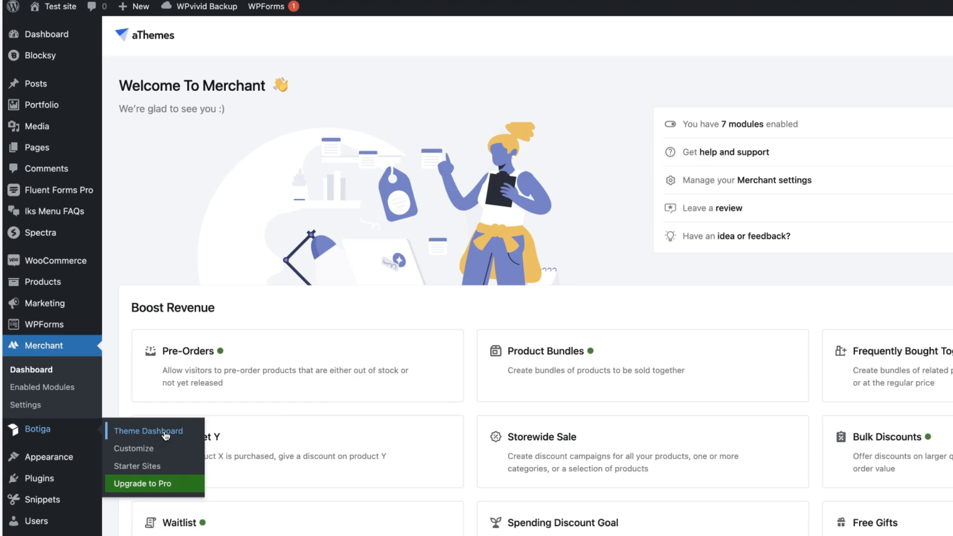
{"action": "scroll", "coordinate": [329, 218], "scroll_direction": "down", "scroll_amount": 2}
{"action": "left_click", "coordinate": [332, 188]}
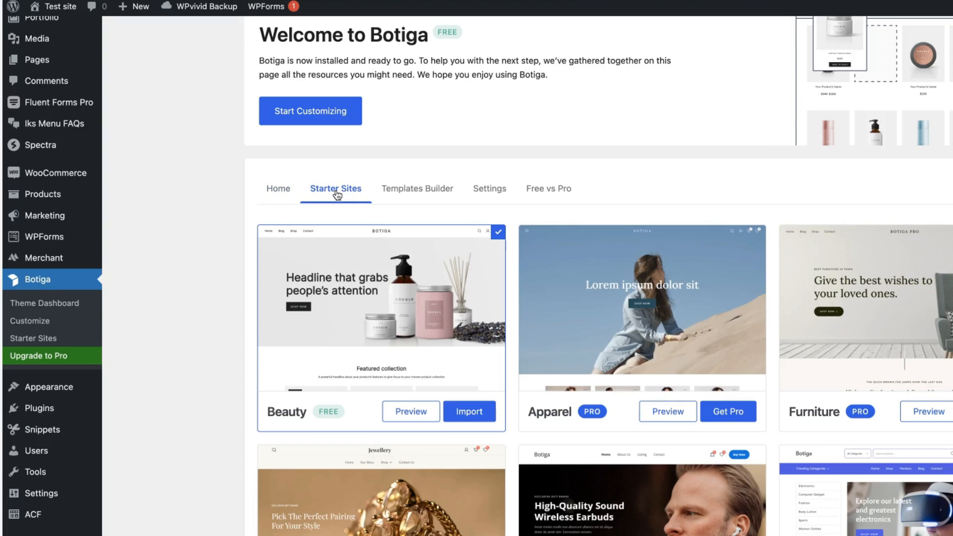
{"action": "left_click", "coordinate": [423, 188]}
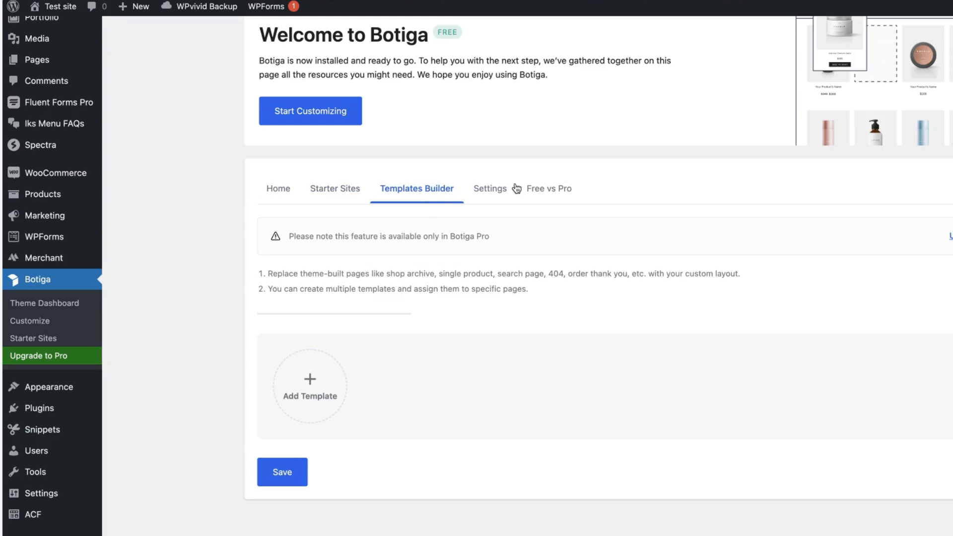
Check the Botiga Pro requirement note, view Settings, then show the Free vs Pro comparison.
{"action": "left_click_drag", "start_coordinate": [490, 237], "coordinate": [440, 234]}
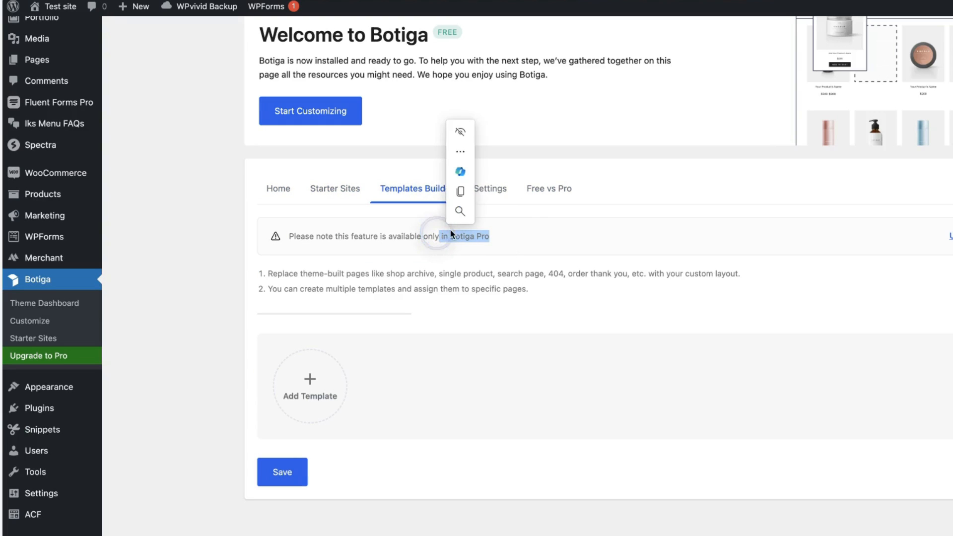
{"action": "left_click", "coordinate": [670, 157]}
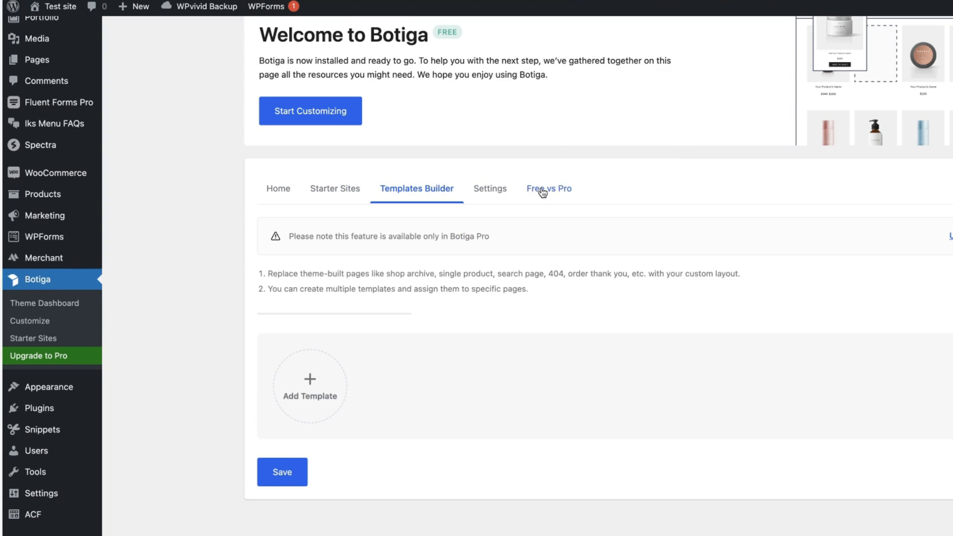
{"action": "left_click", "coordinate": [488, 197]}
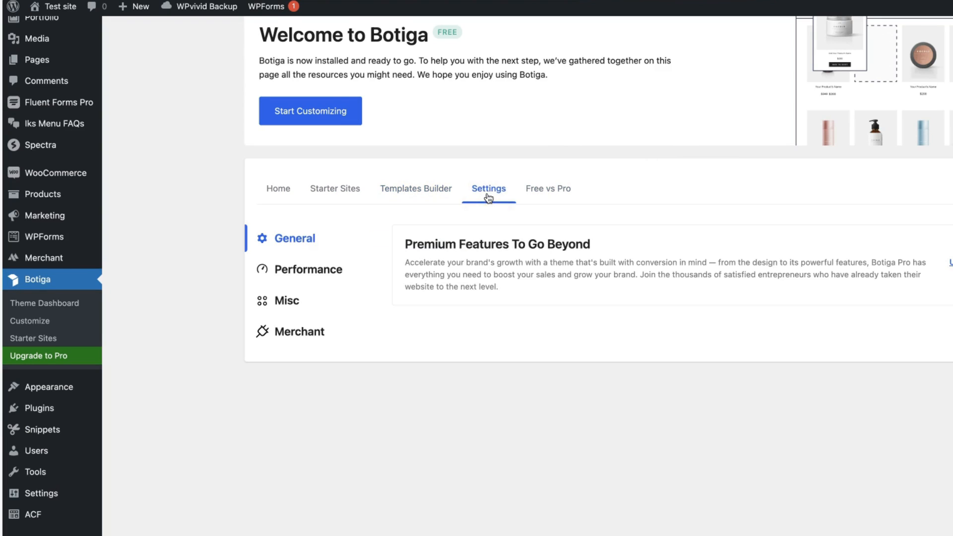
{"action": "left_click", "coordinate": [566, 189]}
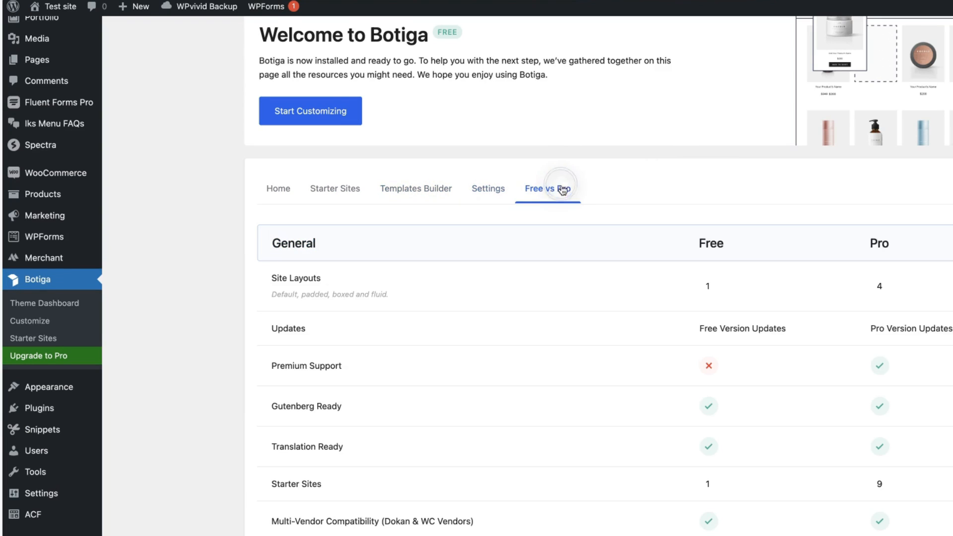
Open the Botiga header builder and try placing, then removing, an HTML element in the main row.
{"action": "left_click", "coordinate": [41, 327]}
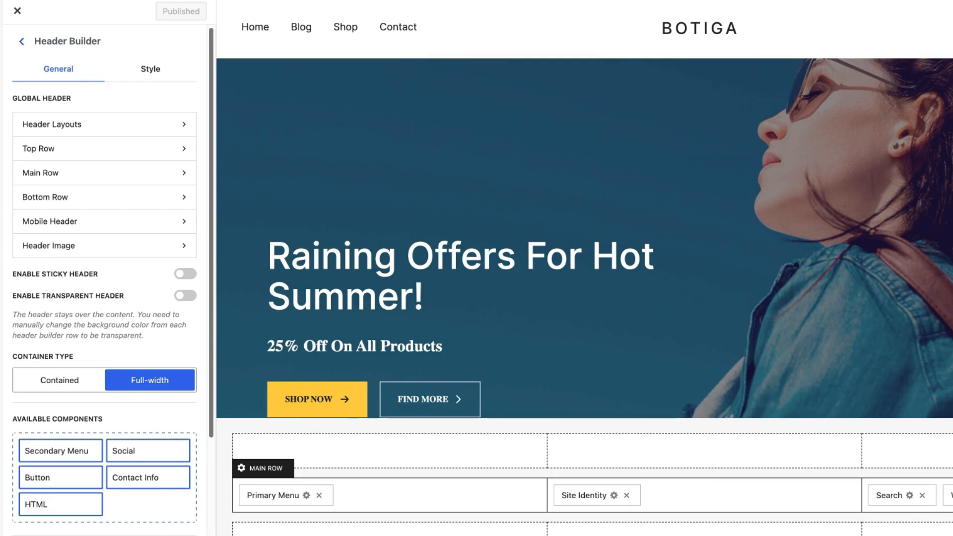
{"action": "left_click_drag", "start_coordinate": [36, 505], "coordinate": [373, 496]}
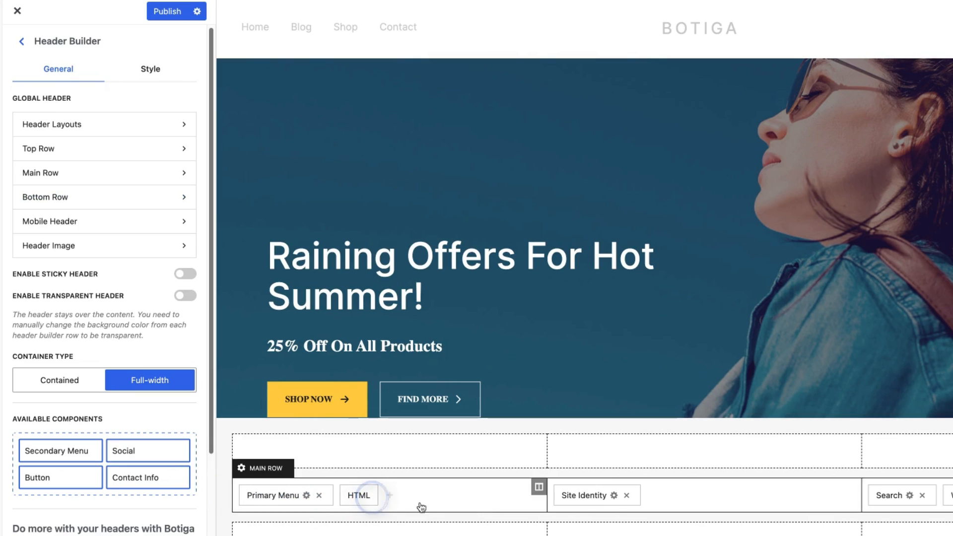
{"action": "left_click", "coordinate": [390, 496]}
Inspect the Search and Site Identity element settings, then return to the header builder options.
{"action": "left_click", "coordinate": [910, 497]}
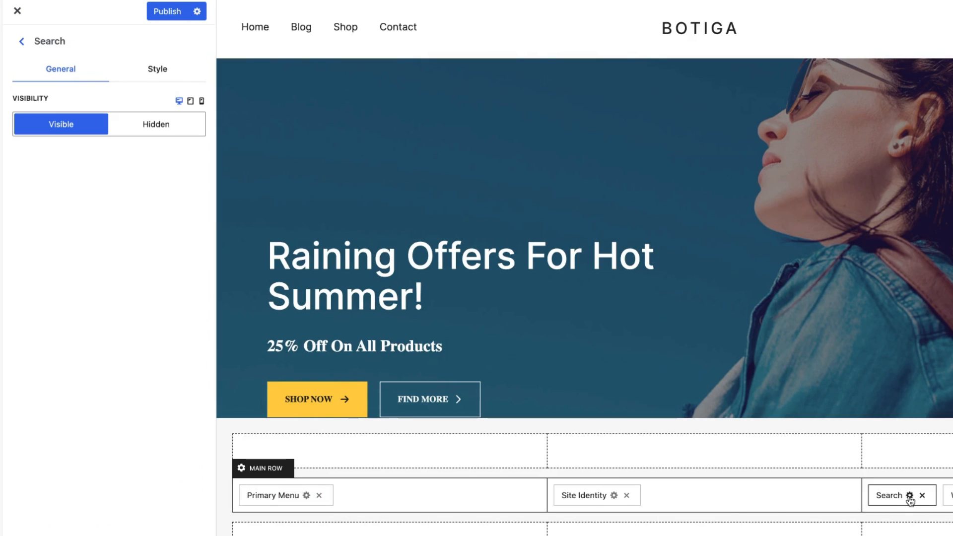
{"action": "left_click", "coordinate": [614, 495]}
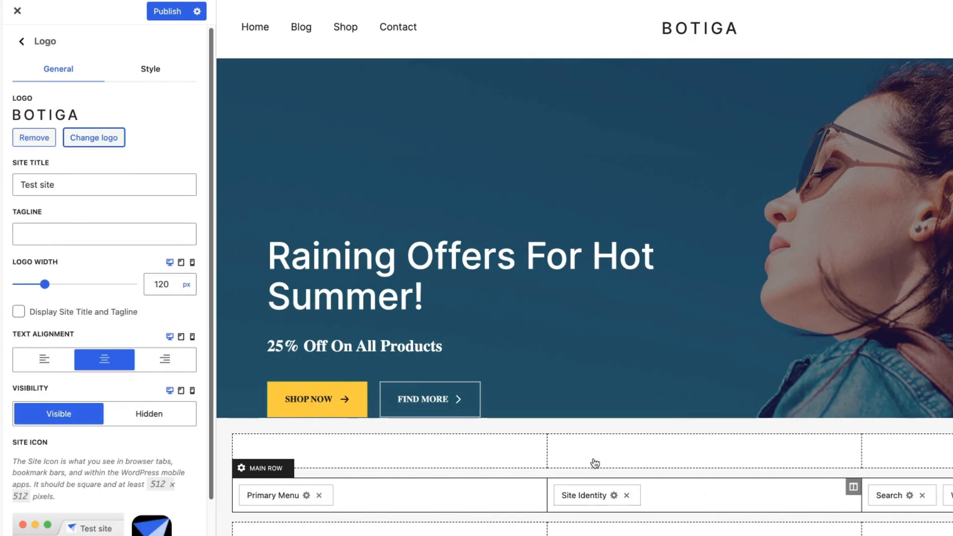
{"action": "left_click", "coordinate": [22, 42]}
{"action": "scroll", "coordinate": [550, 199], "scroll_direction": "down", "scroll_amount": 6}
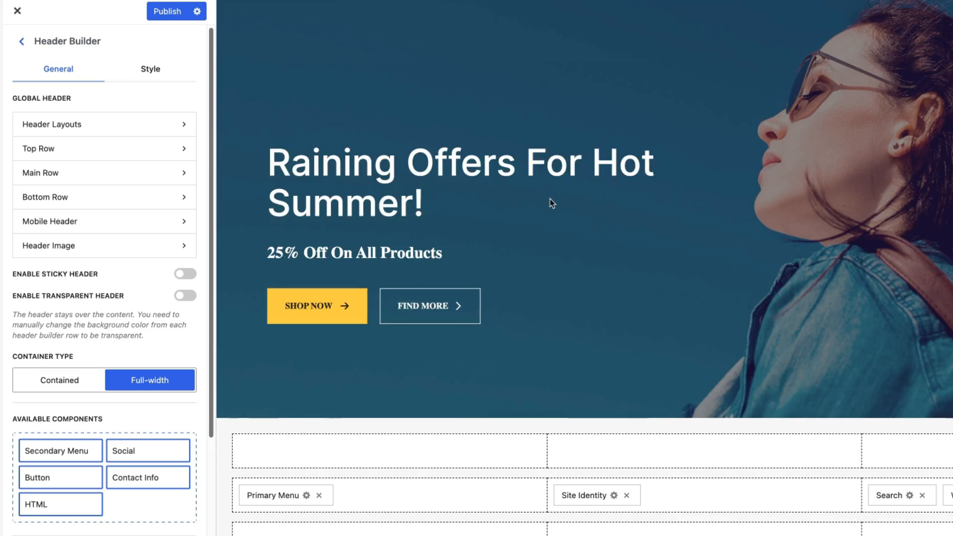
{"action": "scroll", "coordinate": [573, 197], "scroll_direction": "up", "scroll_amount": 6}
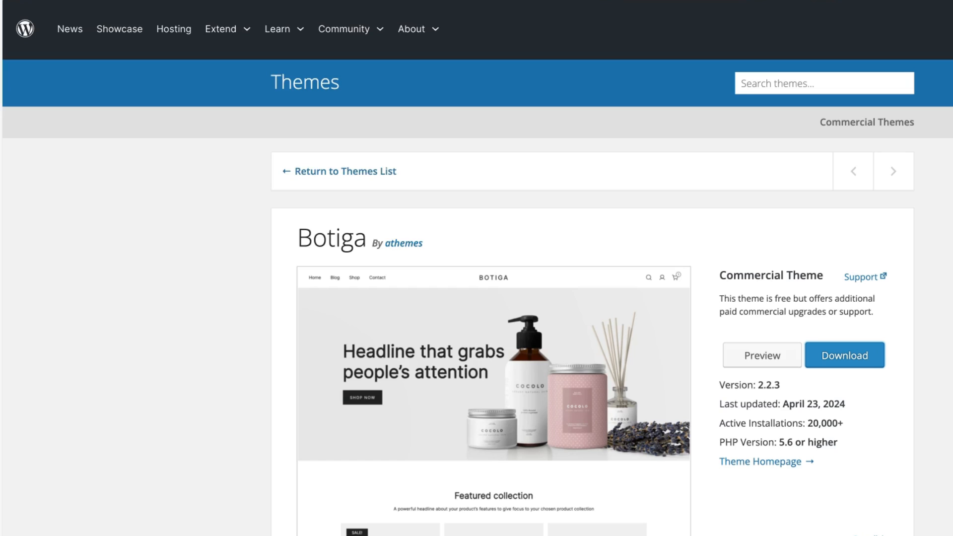
{"action": "scroll", "coordinate": [938, 328], "scroll_direction": "down", "scroll_amount": 3}
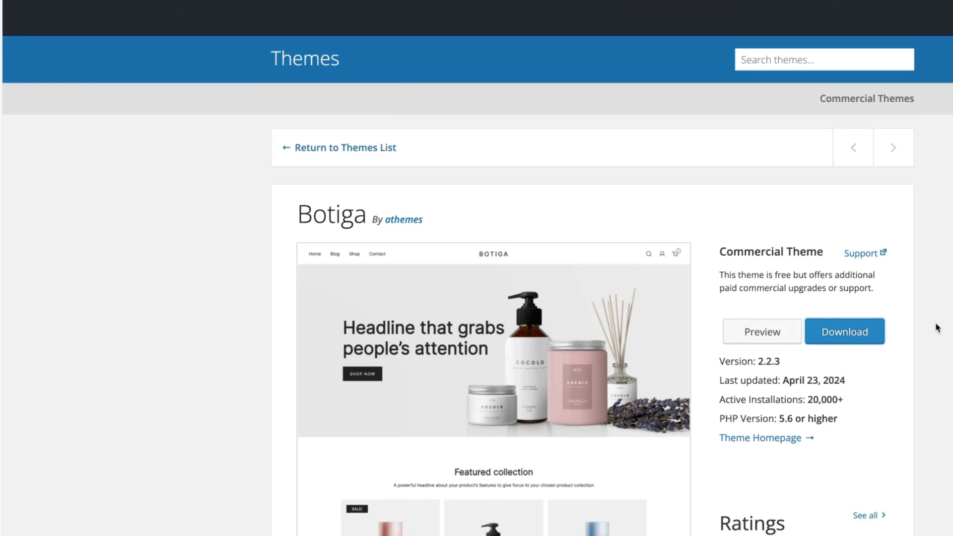
{"action": "scroll", "coordinate": [938, 328], "scroll_direction": "down", "scroll_amount": 5}
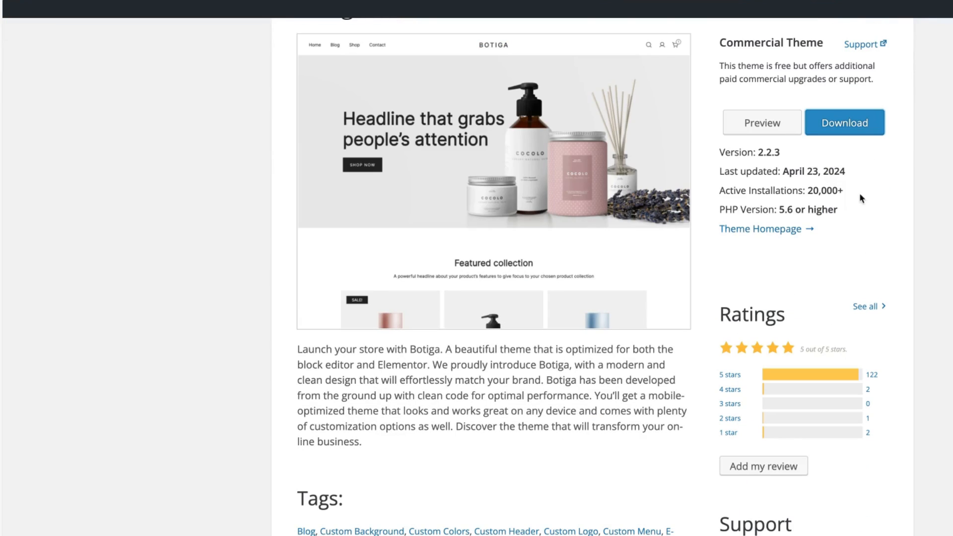
{"action": "scroll", "coordinate": [877, 327], "scroll_direction": "down", "scroll_amount": 1}
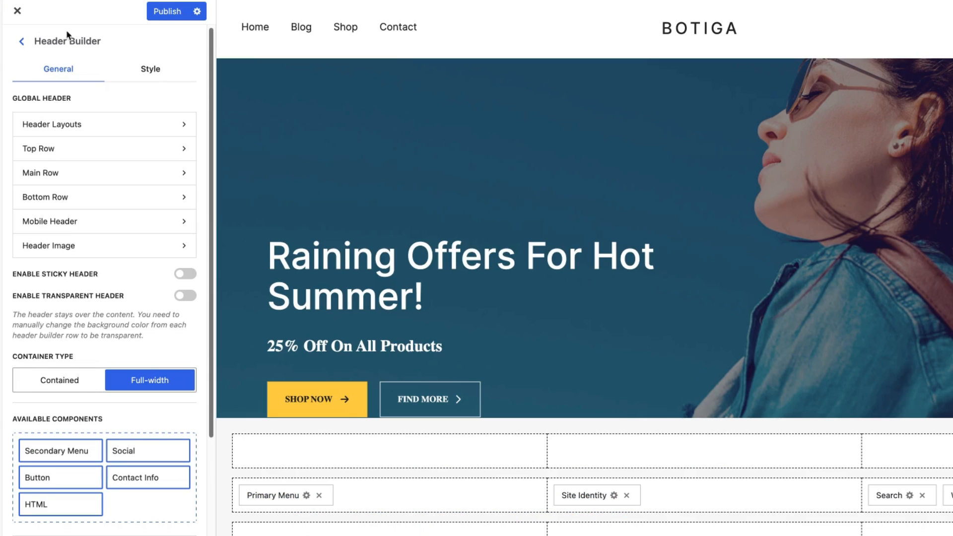
Close the Customizer discarding unsaved changes, then open Merchant's Pre-Orders module settings.
{"action": "left_click", "coordinate": [17, 10]}
{"action": "left_click", "coordinate": [701, 65]}
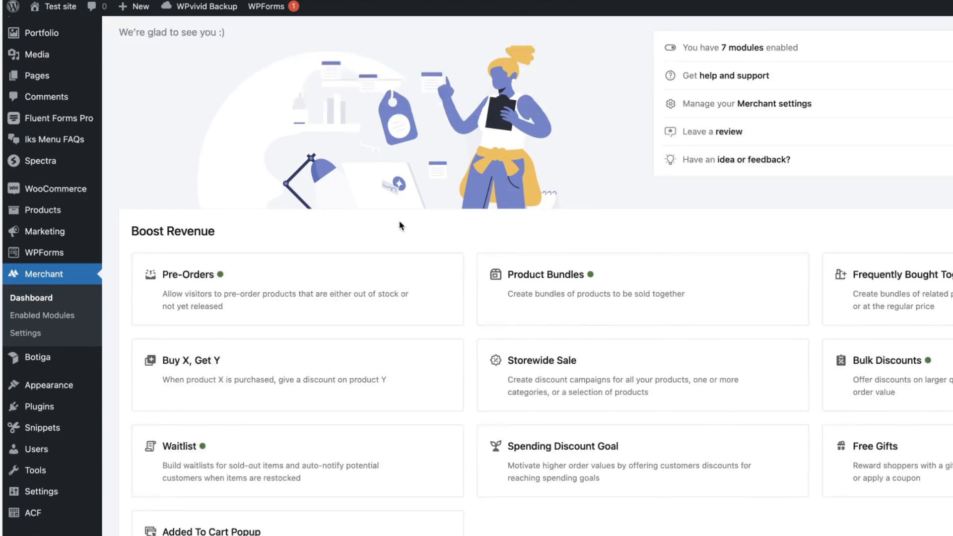
{"action": "scroll", "coordinate": [401, 226], "scroll_direction": "down", "scroll_amount": 2}
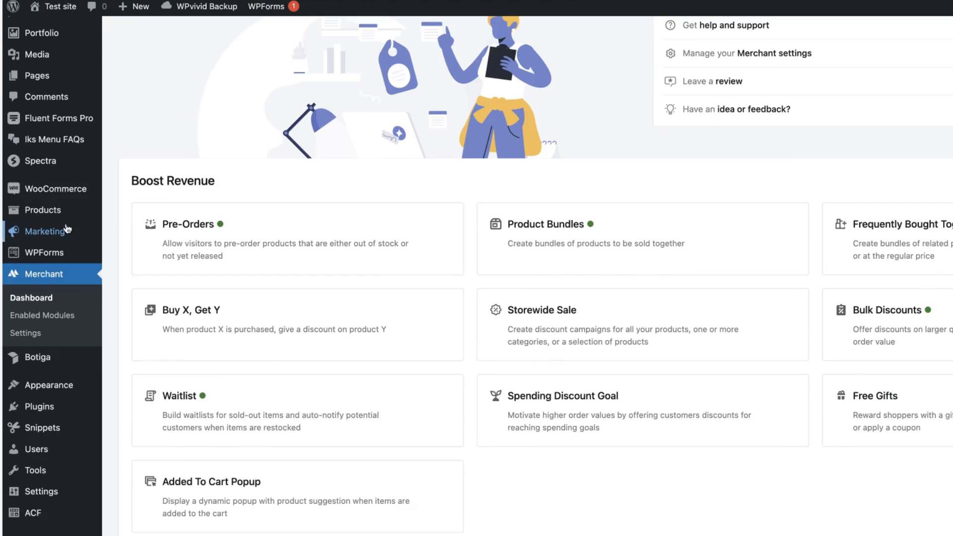
{"action": "left_click", "coordinate": [245, 222]}
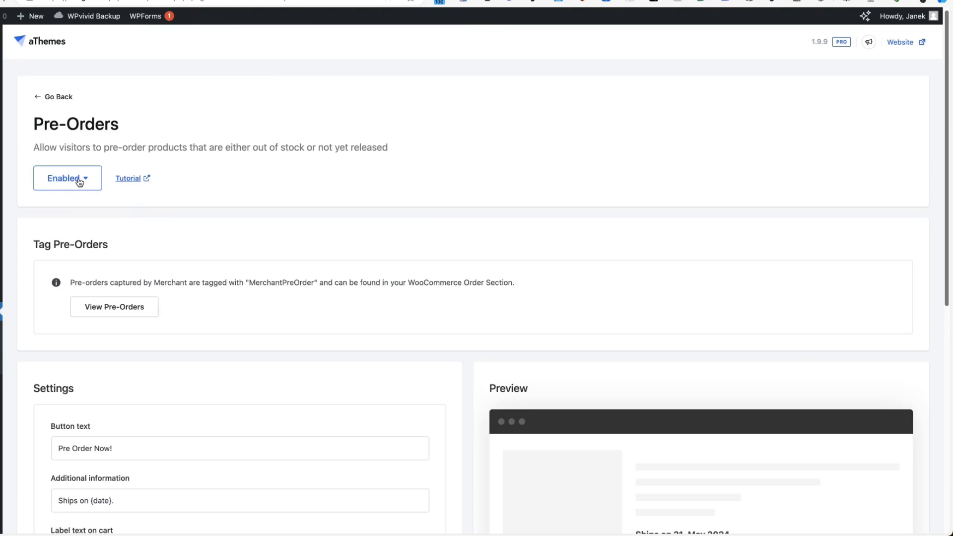
Review the Pre-Orders 'Pre Order Now!' button text and colour settings, then go to All Products.
{"action": "scroll", "coordinate": [214, 229], "scroll_direction": "down", "scroll_amount": 3}
{"action": "left_click_drag", "start_coordinate": [127, 292], "coordinate": [32, 292]}
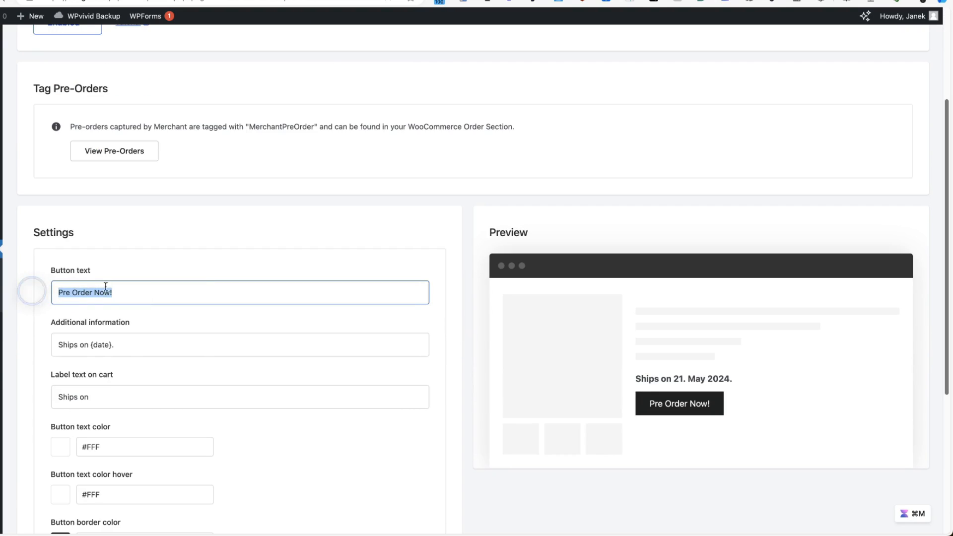
{"action": "scroll", "coordinate": [304, 285], "scroll_direction": "down", "scroll_amount": 3}
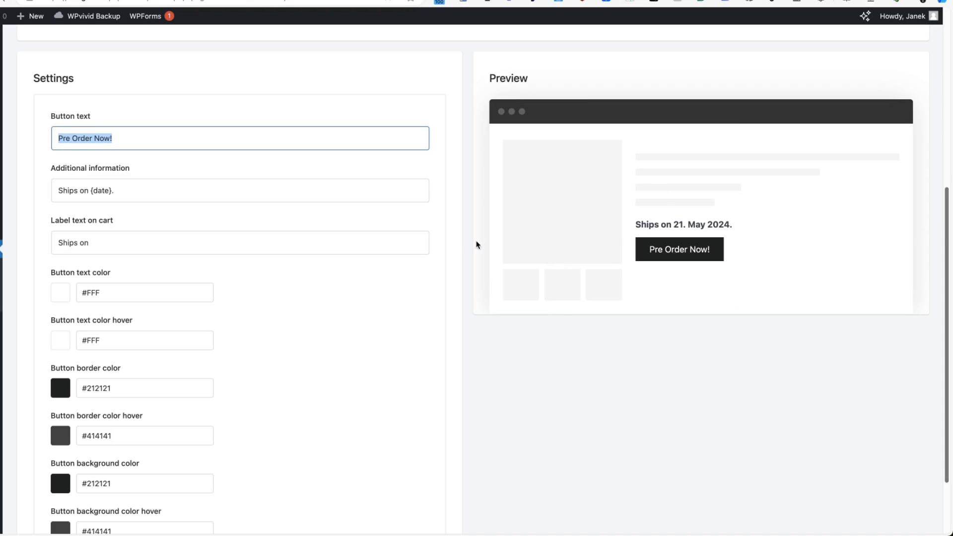
{"action": "scroll", "coordinate": [447, 245], "scroll_direction": "down", "scroll_amount": 3}
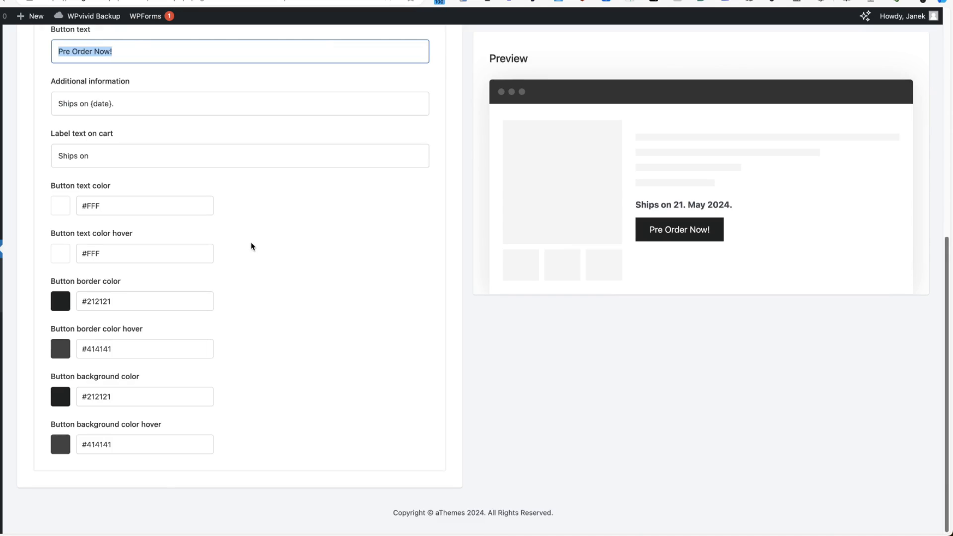
{"action": "scroll", "coordinate": [251, 246], "scroll_direction": "up", "scroll_amount": 10}
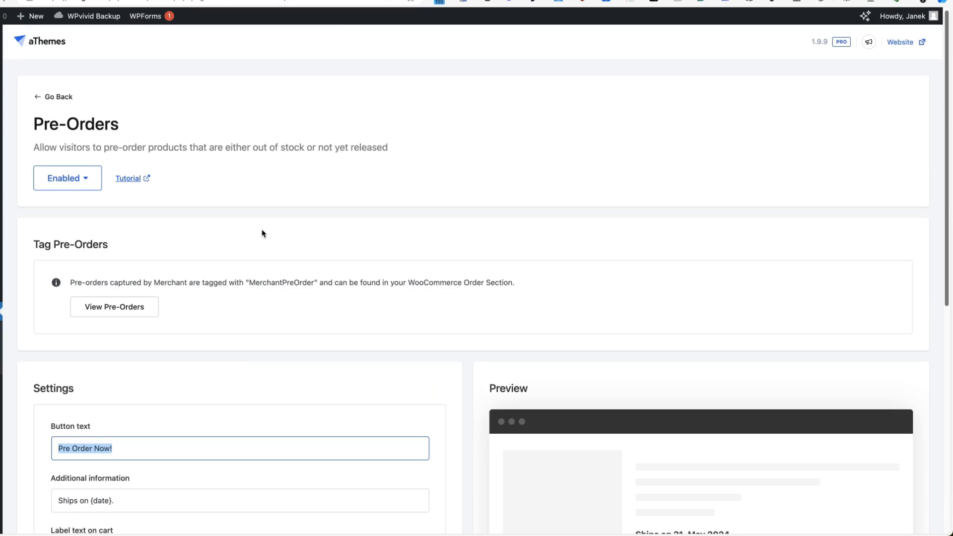
{"action": "mouse_move", "coordinate": [1, 259]}
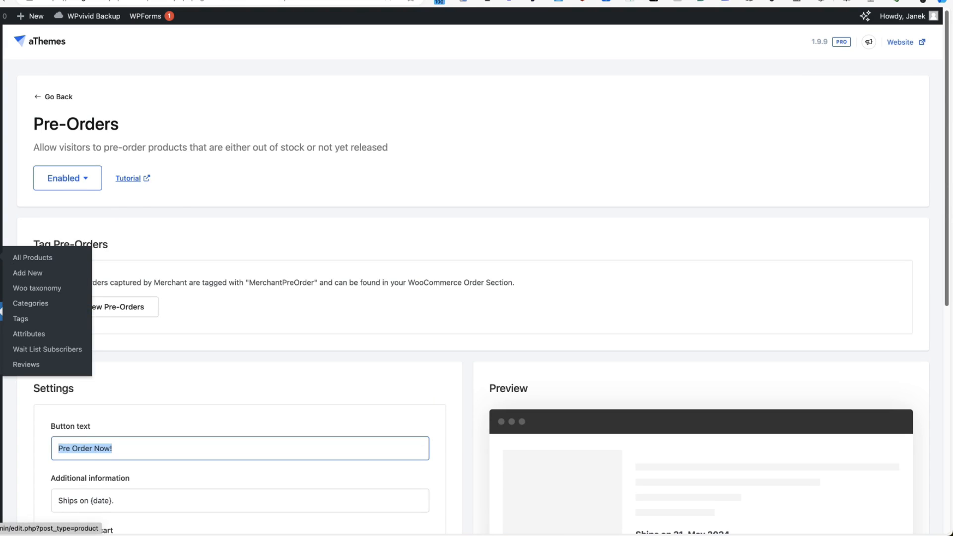
{"action": "left_click", "coordinate": [30, 259], "text": "super"}
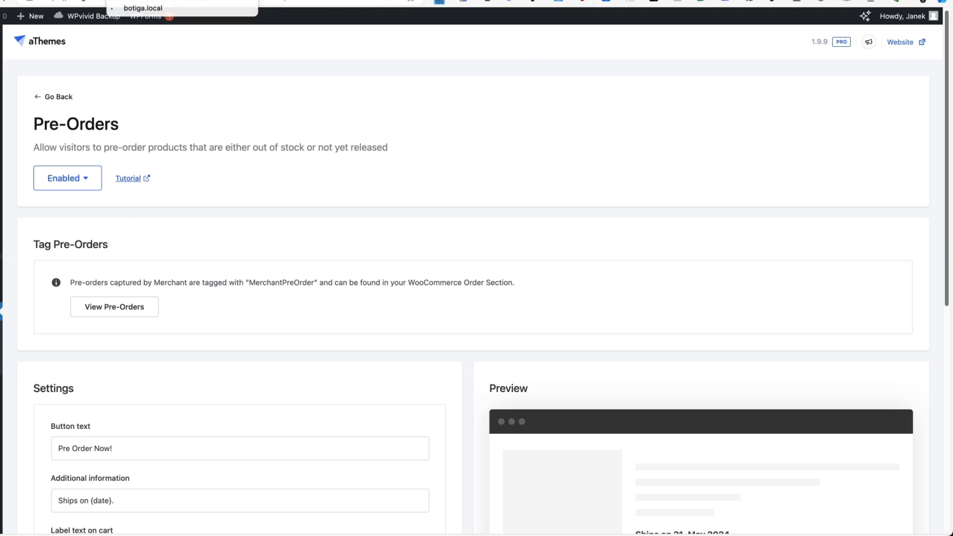
Enable stock tracking for the Deep Sweep toner and set its quantity to 1.
{"action": "key", "text": "ctrl+Tab"}
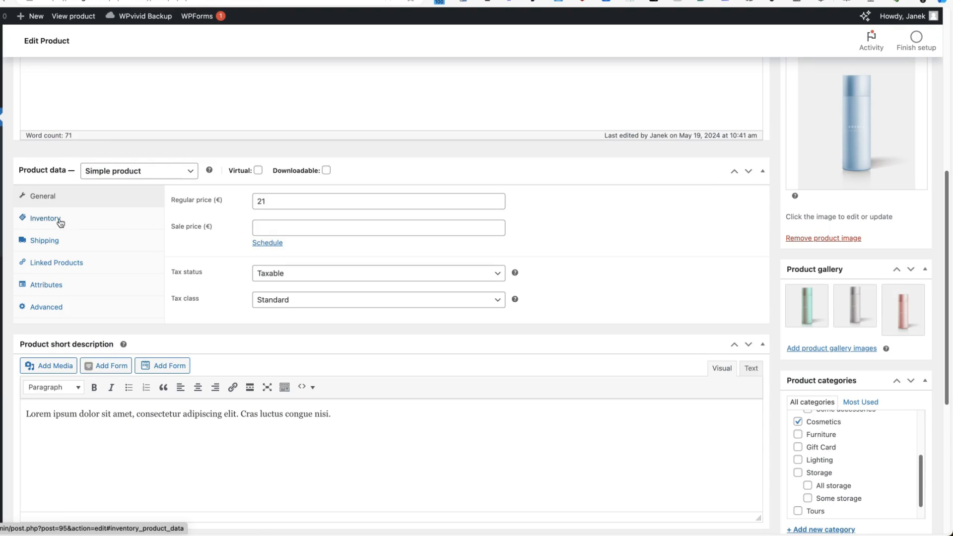
{"action": "left_click", "coordinate": [56, 219]}
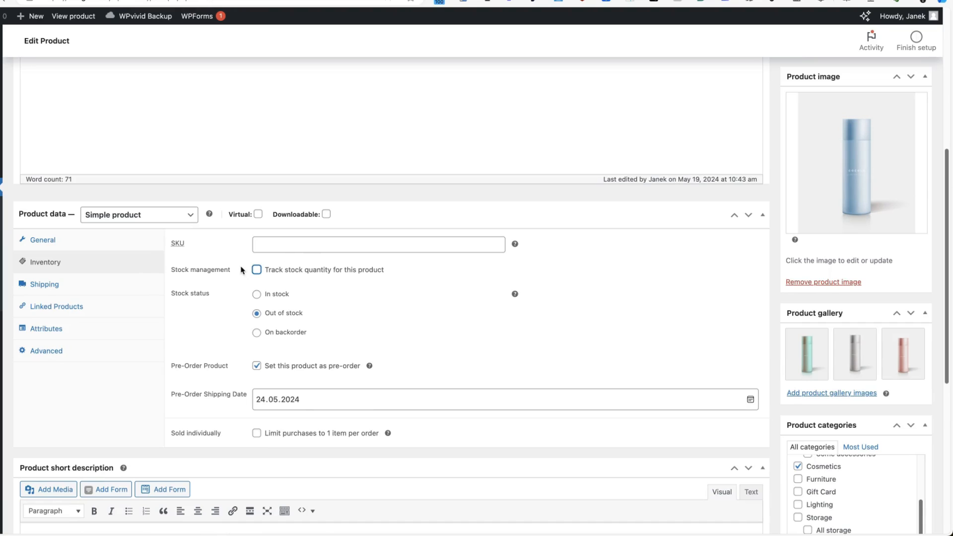
{"action": "left_click", "coordinate": [257, 269]}
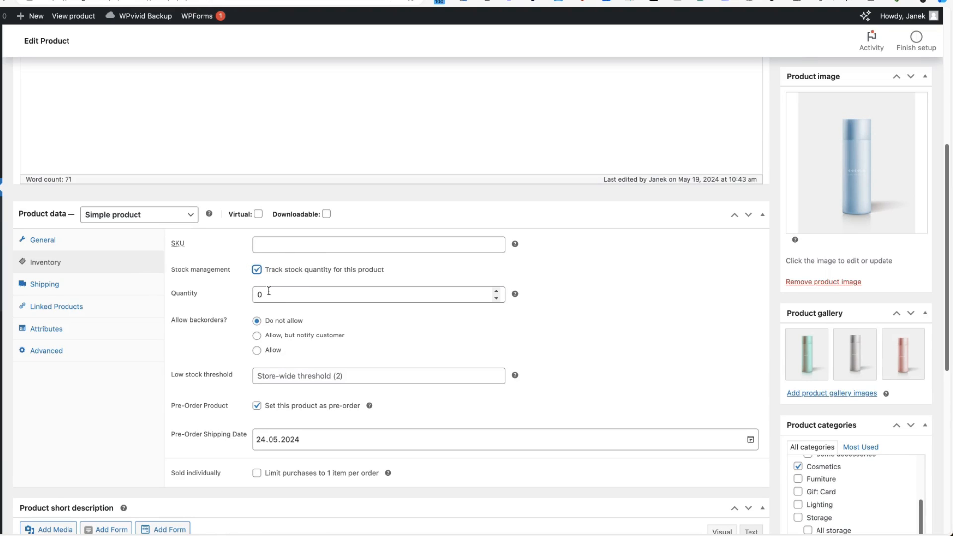
{"action": "double_click", "coordinate": [269, 292]}
{"action": "type", "text": "1"}
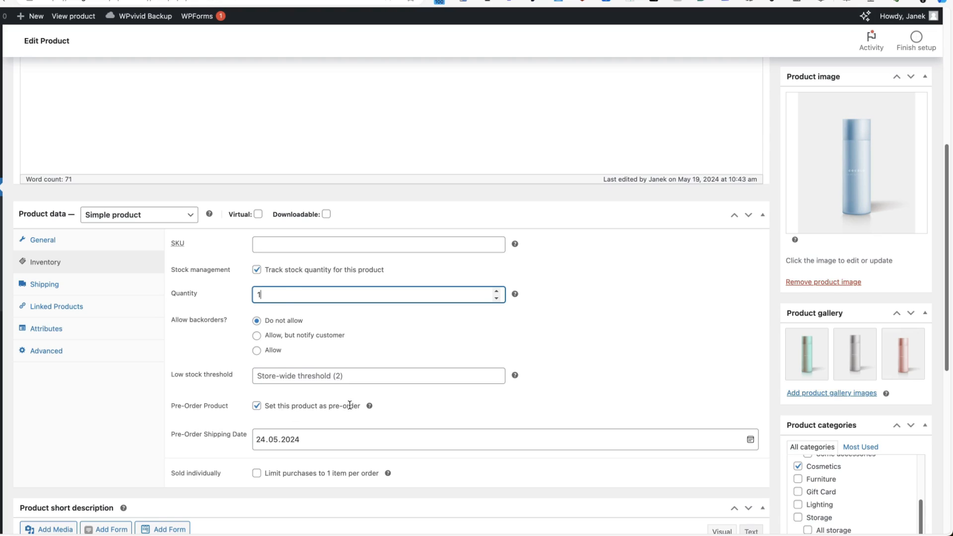
Set the pre-order shipping date to 23 May 2024 and update the product.
{"action": "left_click", "coordinate": [751, 439]}
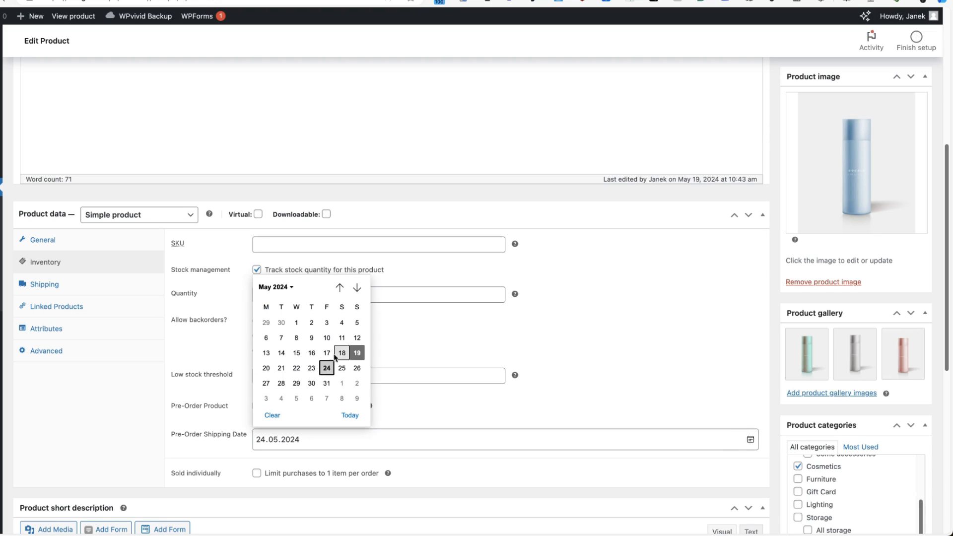
{"action": "left_click", "coordinate": [311, 368]}
{"action": "scroll", "coordinate": [730, 268], "scroll_direction": "up", "scroll_amount": 6}
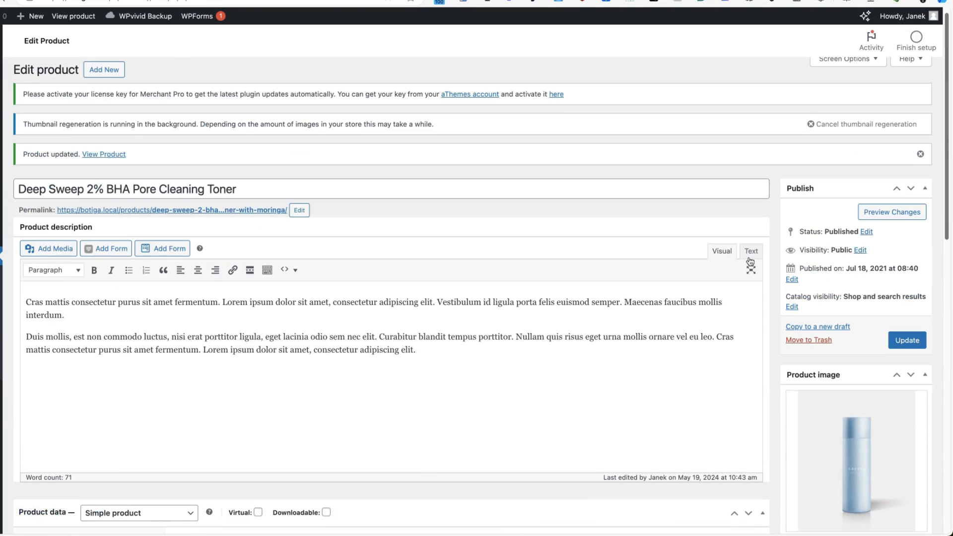
{"action": "left_click", "coordinate": [909, 346]}
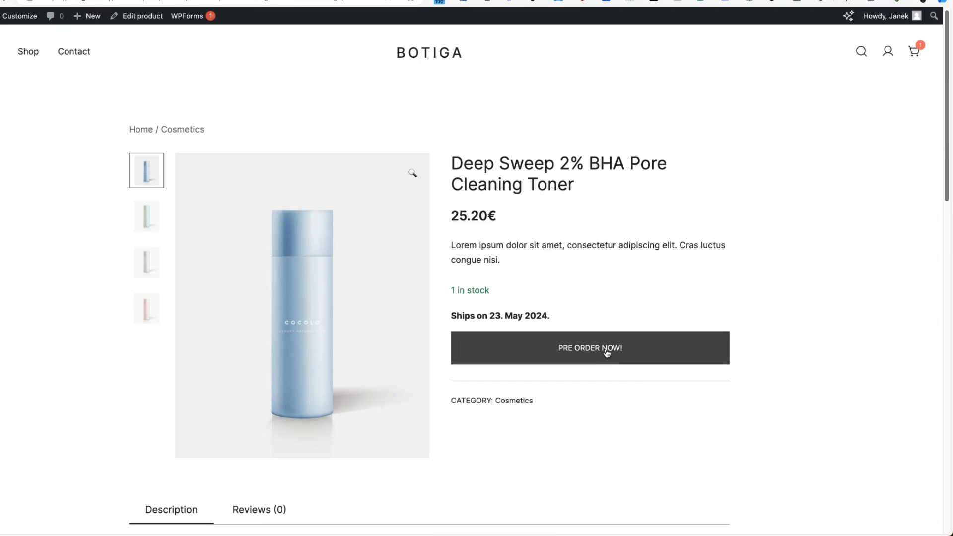
Pre-order the Deep Sweep toner from its product page and check it in the cart at 25.20€.
{"action": "left_click", "coordinate": [599, 350]}
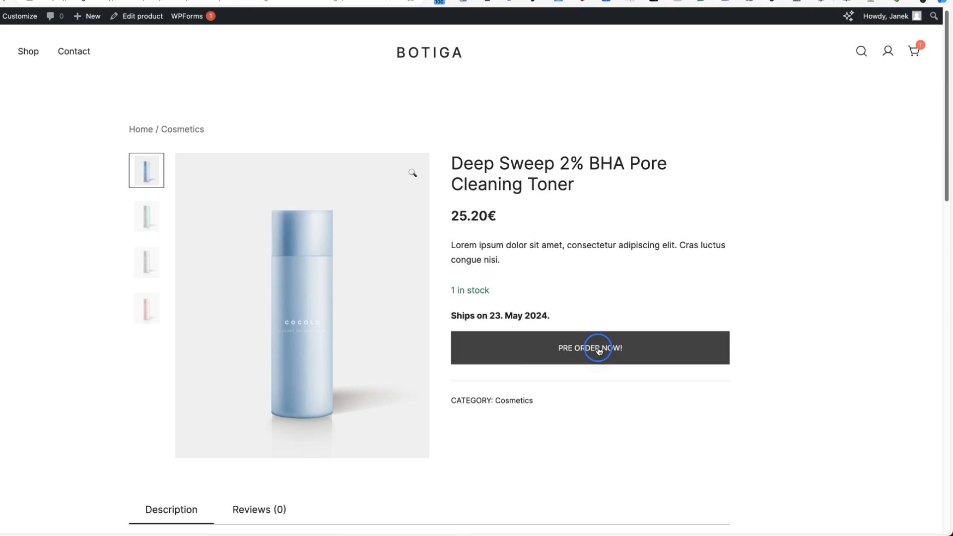
{"action": "left_click", "coordinate": [571, 353]}
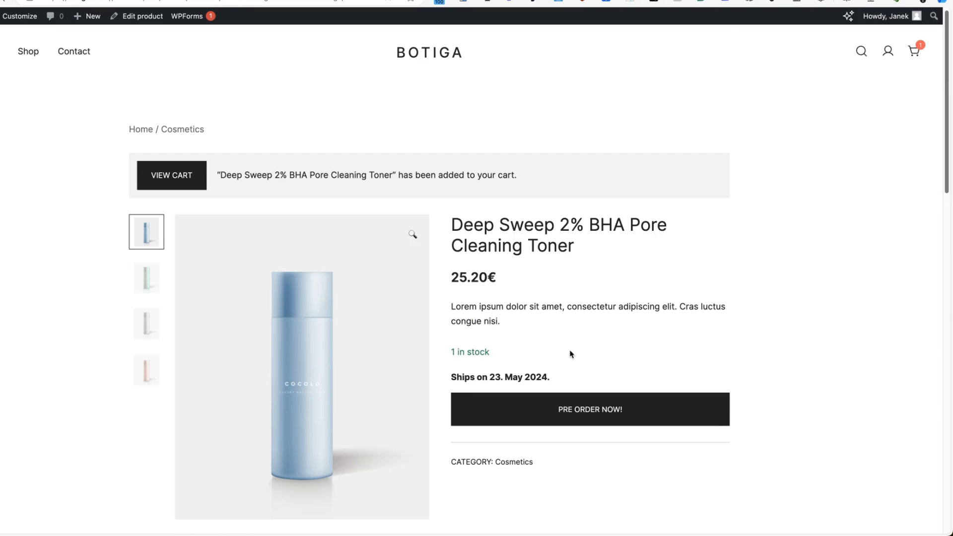
{"action": "left_click", "coordinate": [184, 186]}
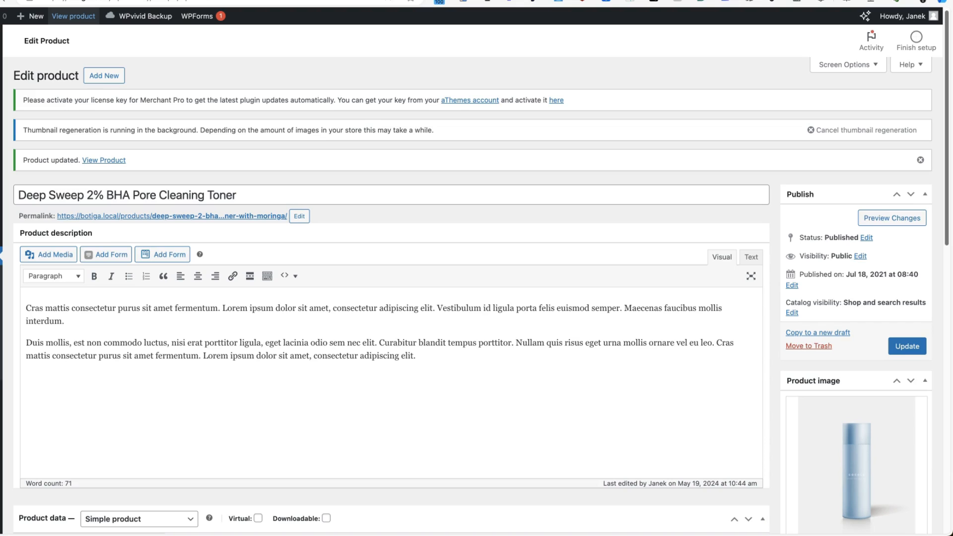
Open the Product Bundles module from the Merchant dashboard.
{"action": "mouse_move", "coordinate": [4, 428]}
{"action": "left_click", "coordinate": [41, 430]}
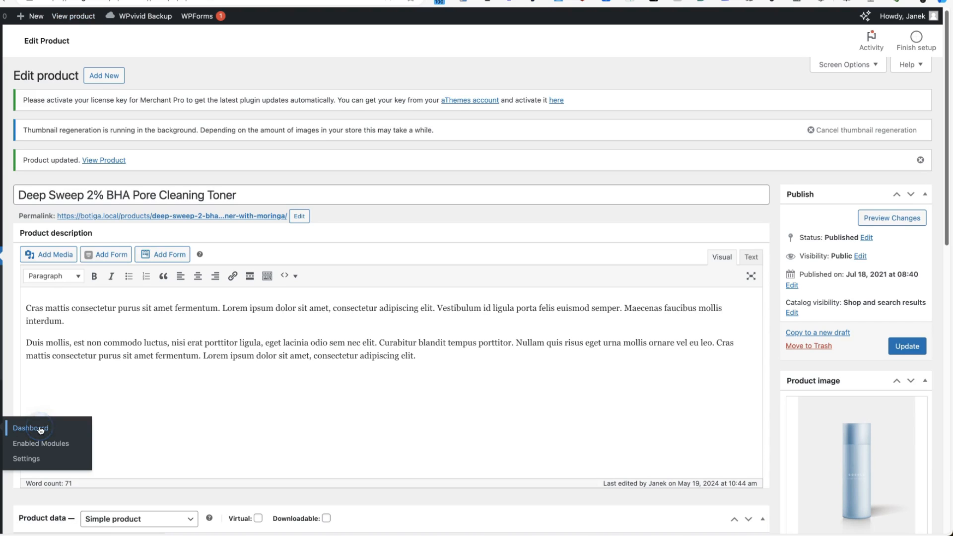
{"action": "scroll", "coordinate": [528, 260], "scroll_direction": "down", "scroll_amount": 2}
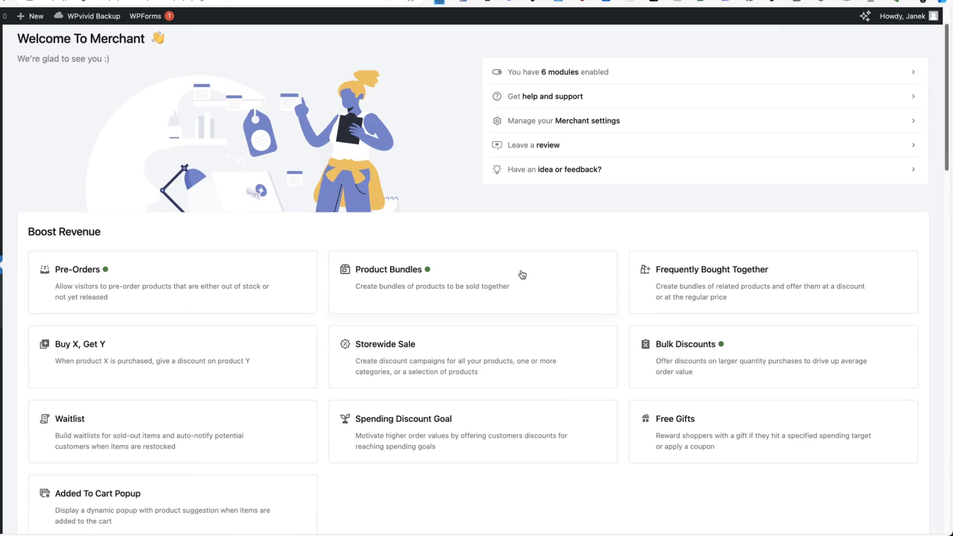
{"action": "left_click", "coordinate": [476, 277]}
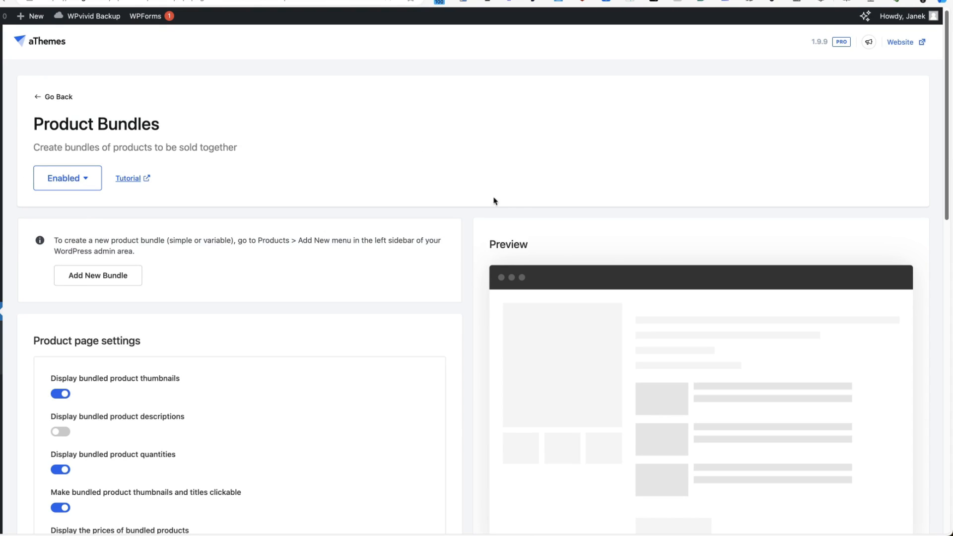
Review the bundle price display, price calculation basis and bundled-product placement options.
{"action": "scroll", "coordinate": [527, 203], "scroll_direction": "down", "scroll_amount": 3}
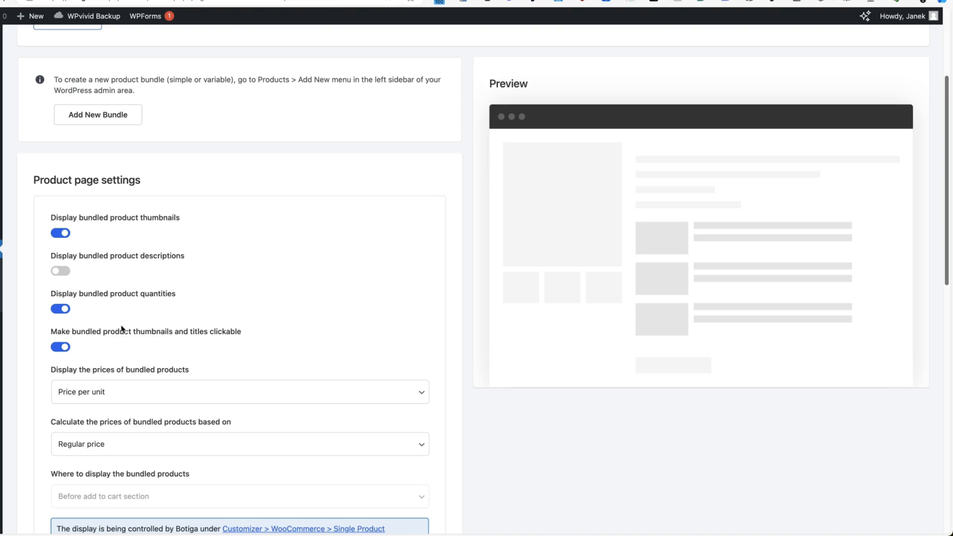
{"action": "scroll", "coordinate": [122, 330], "scroll_direction": "down", "scroll_amount": 2}
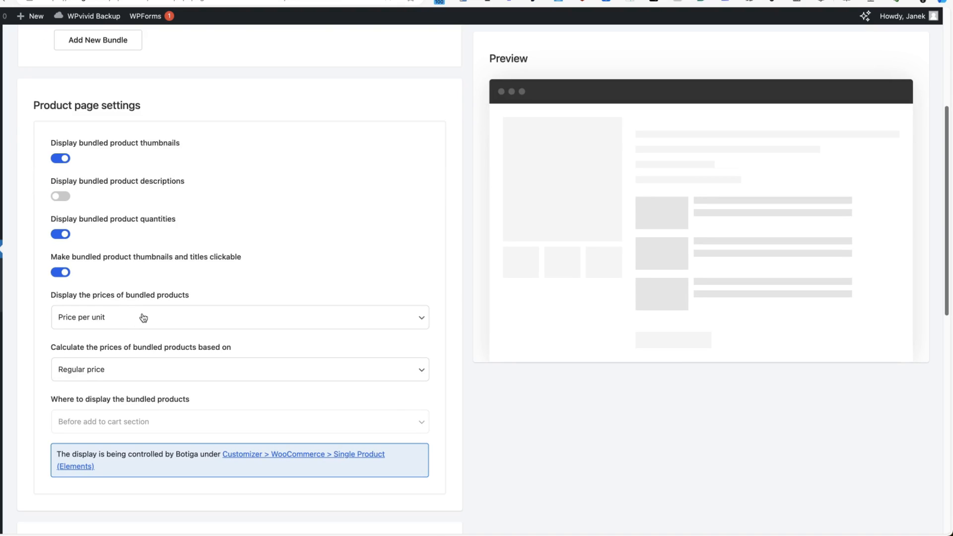
{"action": "left_click", "coordinate": [142, 318]}
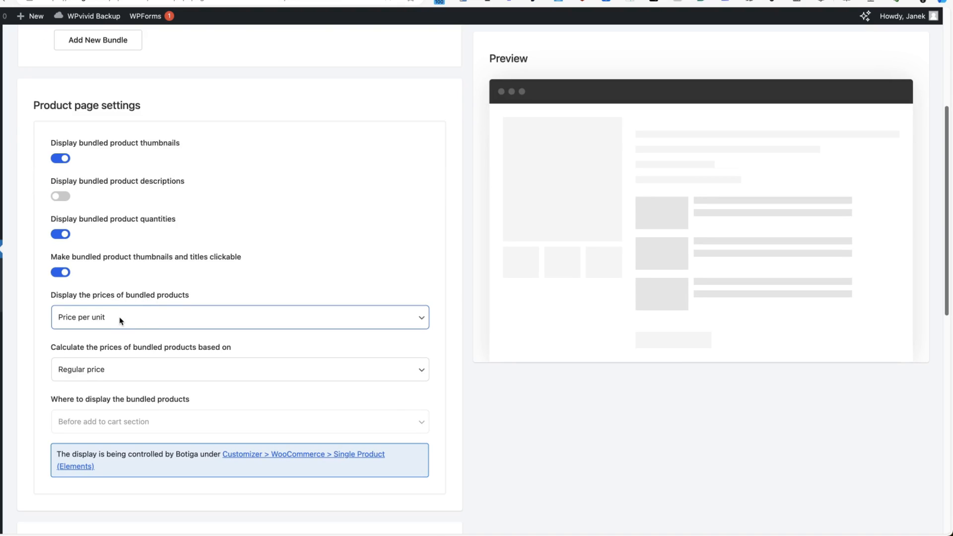
{"action": "left_click", "coordinate": [124, 371]}
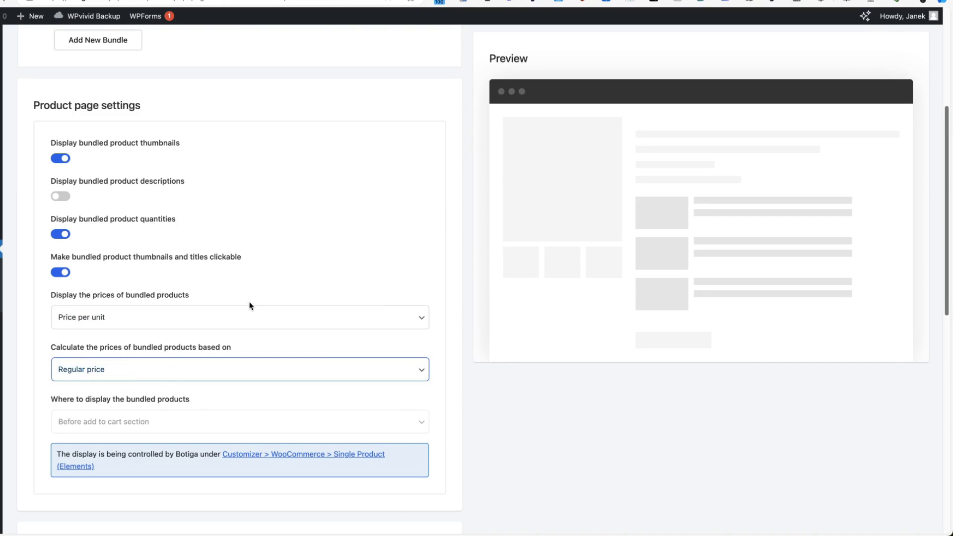
{"action": "scroll", "coordinate": [127, 413], "scroll_direction": "down", "scroll_amount": 3}
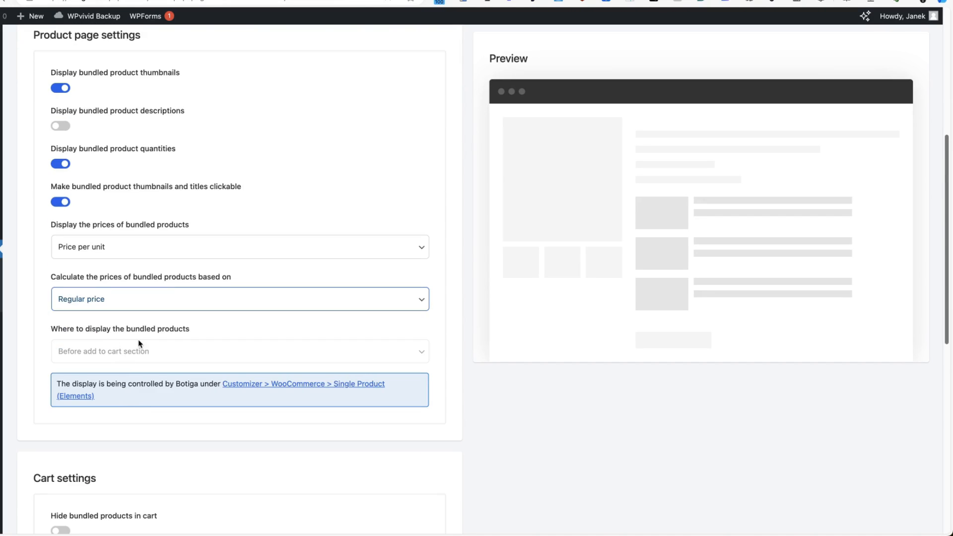
{"action": "left_click", "coordinate": [145, 358]}
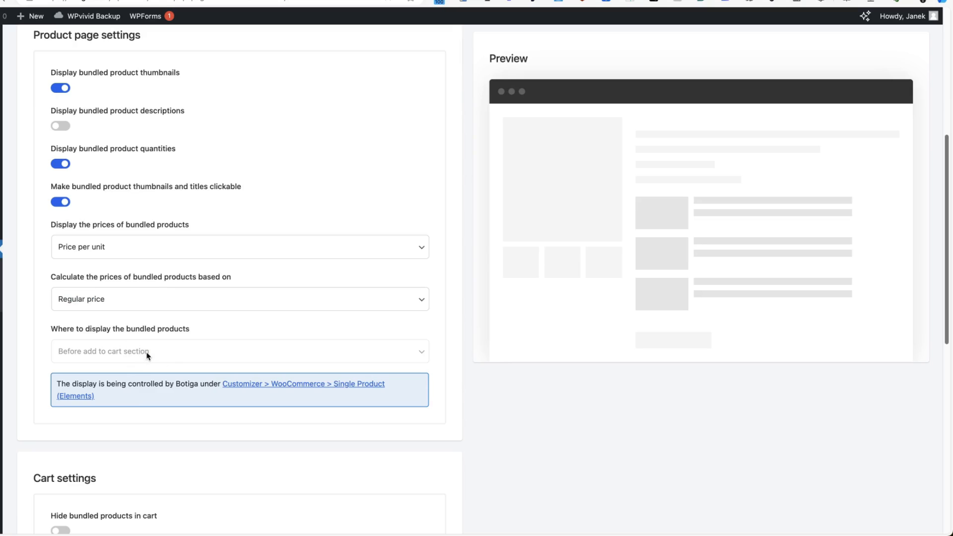
{"action": "scroll", "coordinate": [426, 372], "scroll_direction": "down", "scroll_amount": 14}
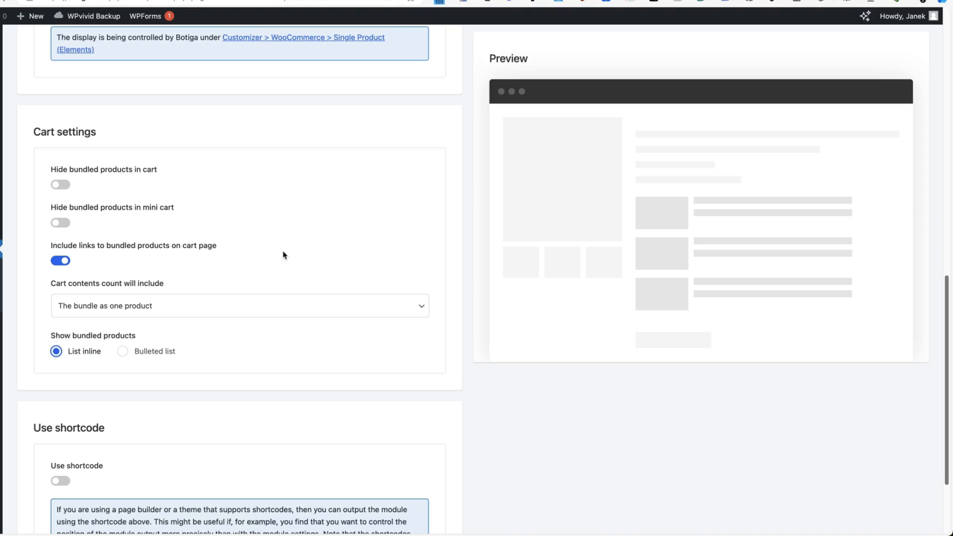
{"action": "scroll", "coordinate": [313, 318], "scroll_direction": "up", "scroll_amount": 15}
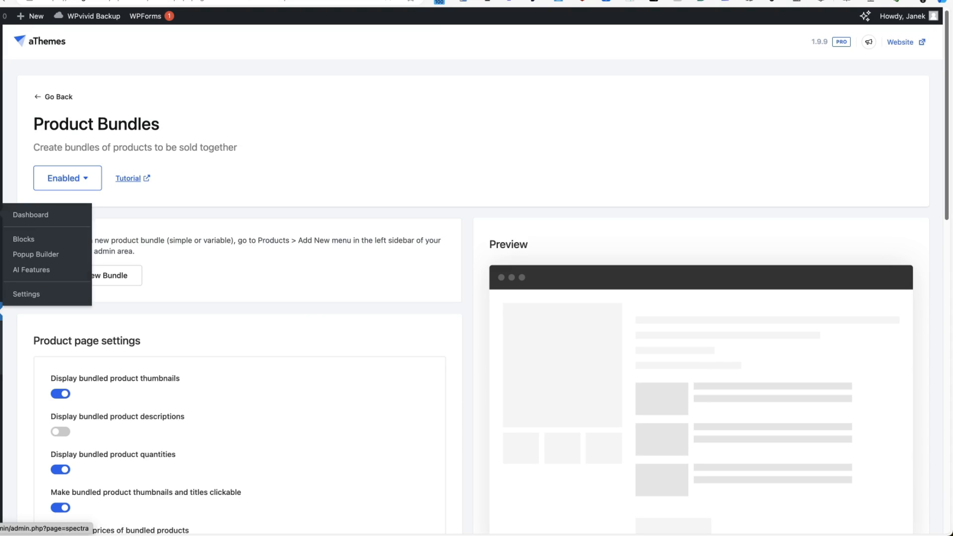
Start a new product in the Furniture category with a product image.
{"action": "mouse_move", "coordinate": [2, 258]}
{"action": "left_click", "coordinate": [39, 259]}
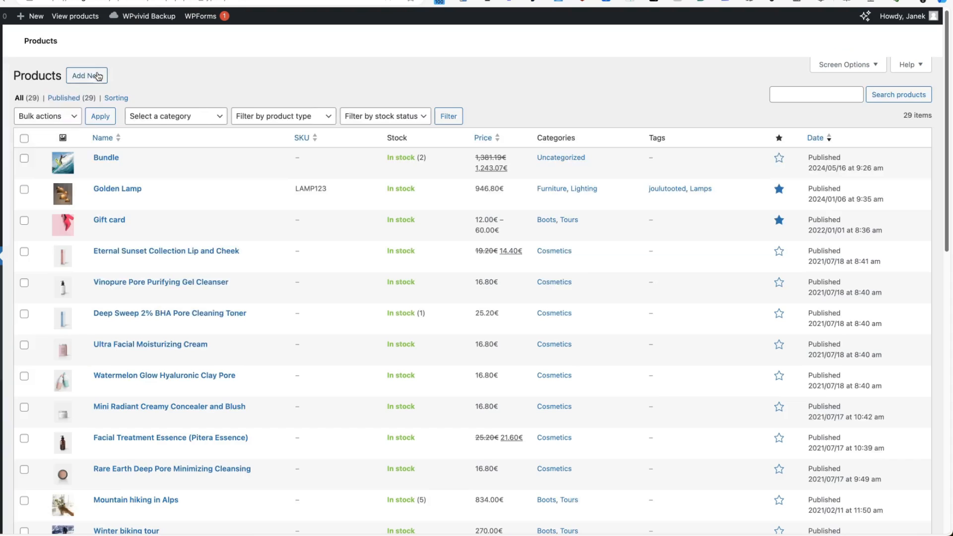
{"action": "left_click", "coordinate": [87, 75]}
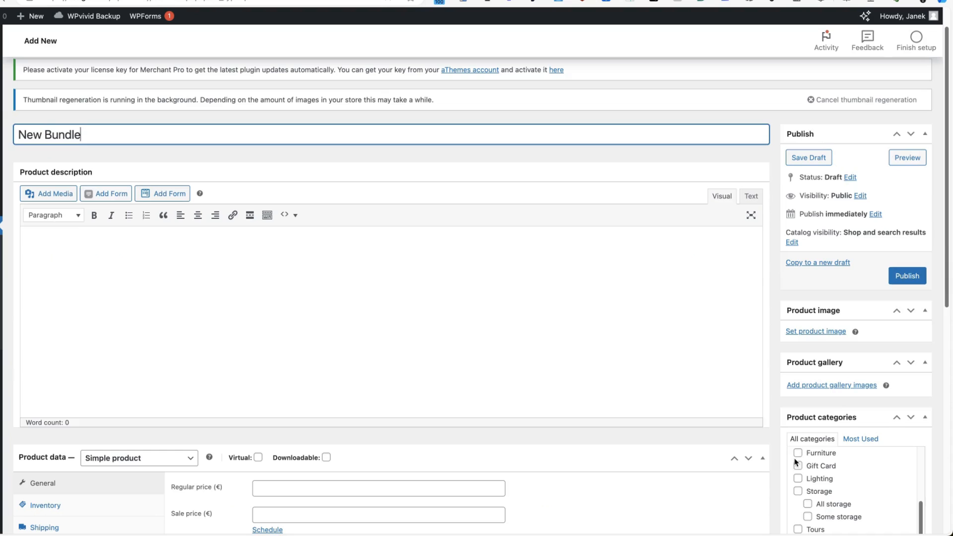
{"action": "left_click", "coordinate": [797, 451]}
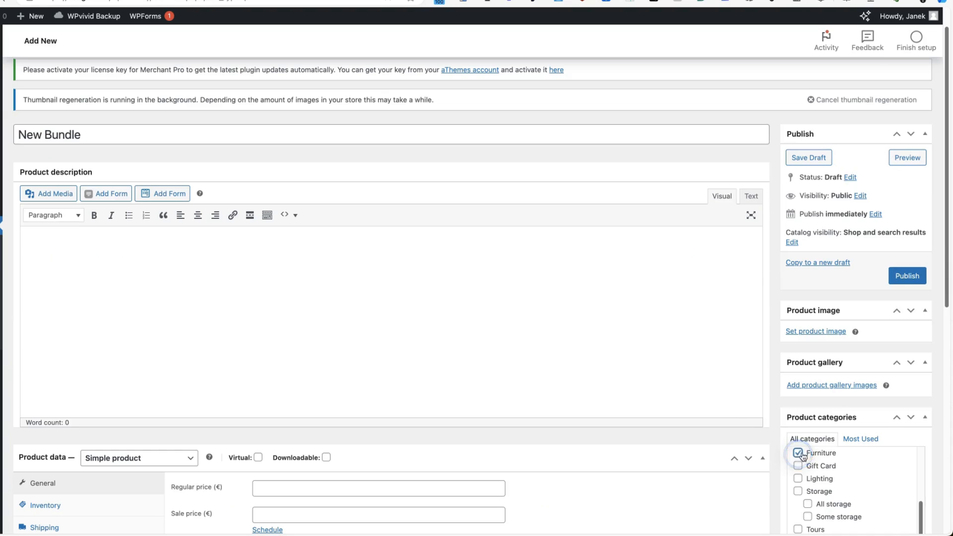
{"action": "scroll", "coordinate": [819, 398], "scroll_direction": "down", "scroll_amount": 8}
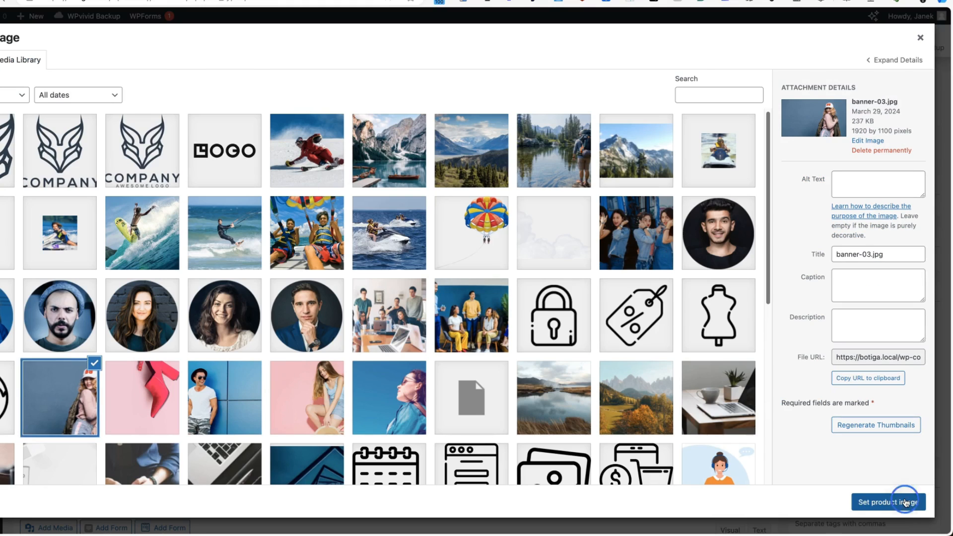
{"action": "left_click", "coordinate": [907, 501]}
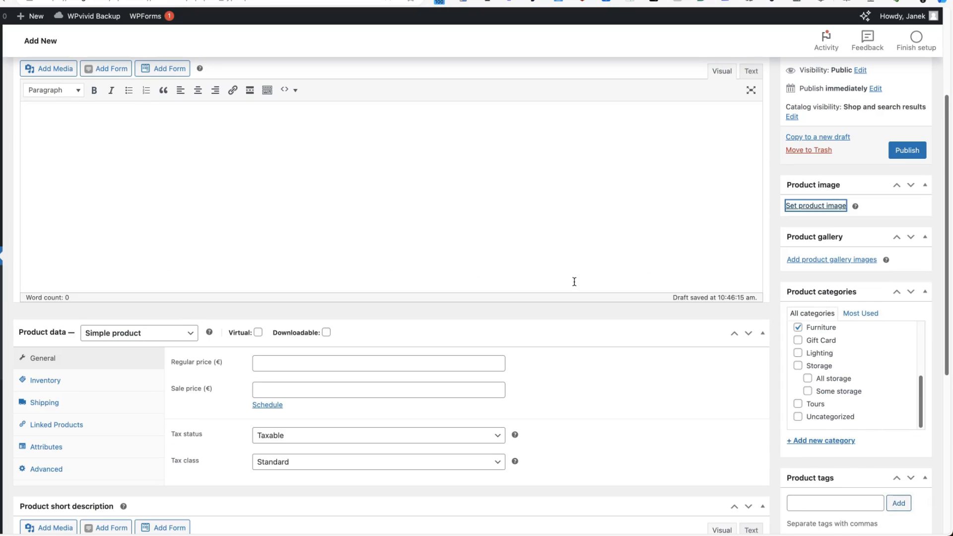
Set the product type to Product Bundle.
{"action": "left_click", "coordinate": [149, 333]}
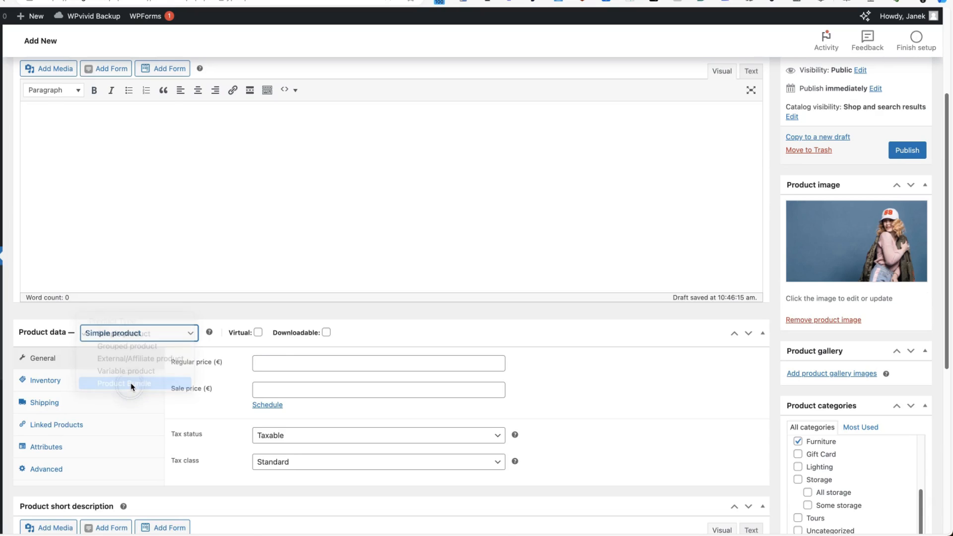
{"action": "left_click", "coordinate": [131, 388]}
{"action": "scroll", "coordinate": [422, 310], "scroll_direction": "down", "scroll_amount": 7}
{"action": "scroll", "coordinate": [384, 244], "scroll_direction": "up", "scroll_amount": 4}
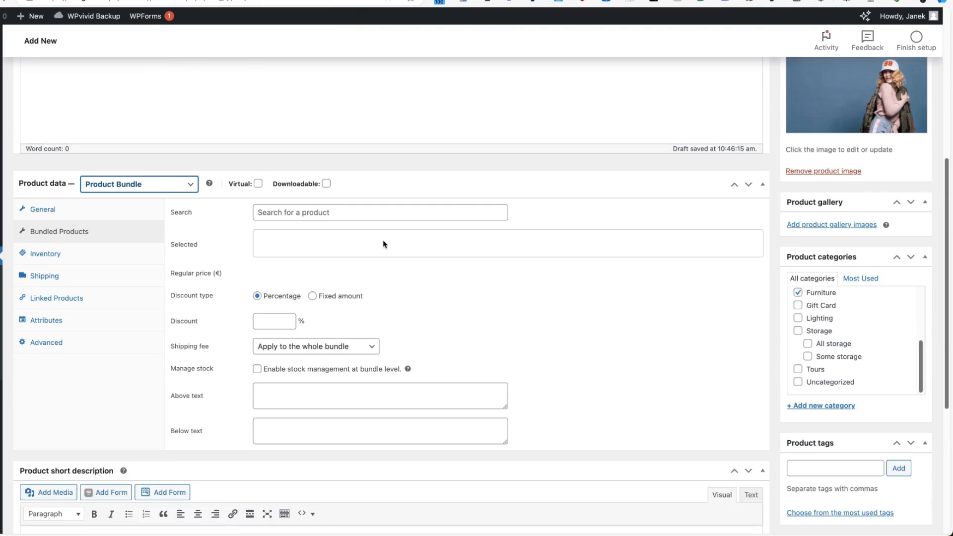
Bundle Hartek Lamp, Golden Lamp and the wall downloadable item.
{"action": "left_click", "coordinate": [321, 215]}
{"action": "type", "text": "hart"}
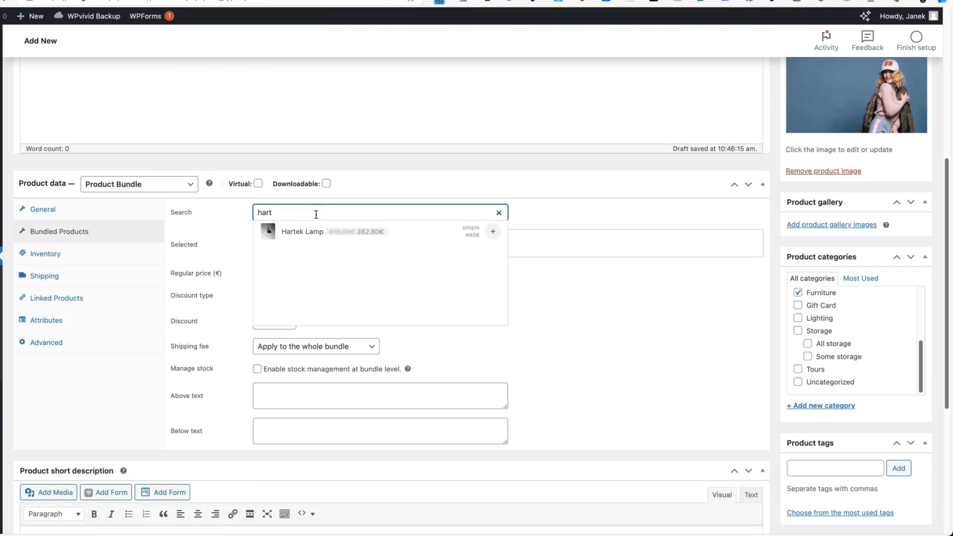
{"action": "left_click", "coordinate": [493, 231]}
{"action": "left_click", "coordinate": [382, 212]}
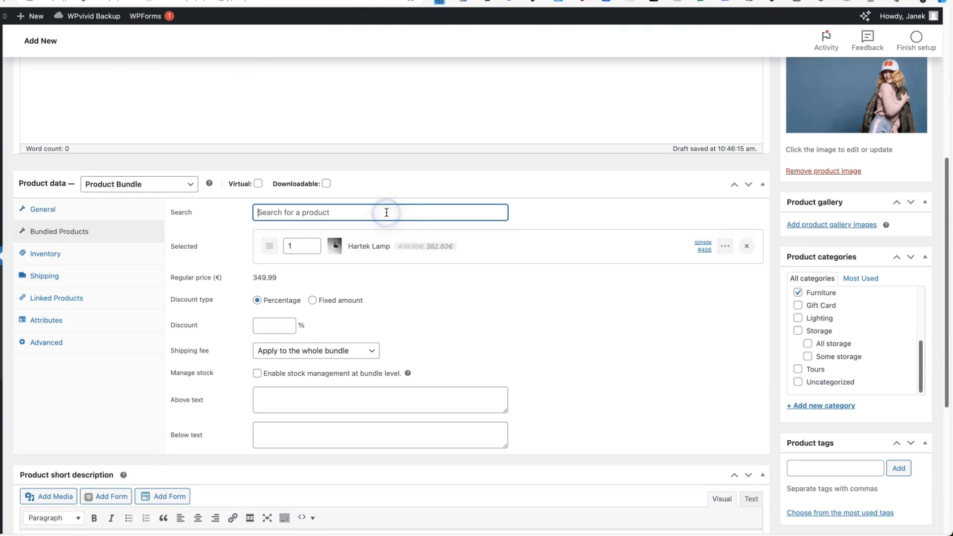
{"action": "type", "text": "gold"}
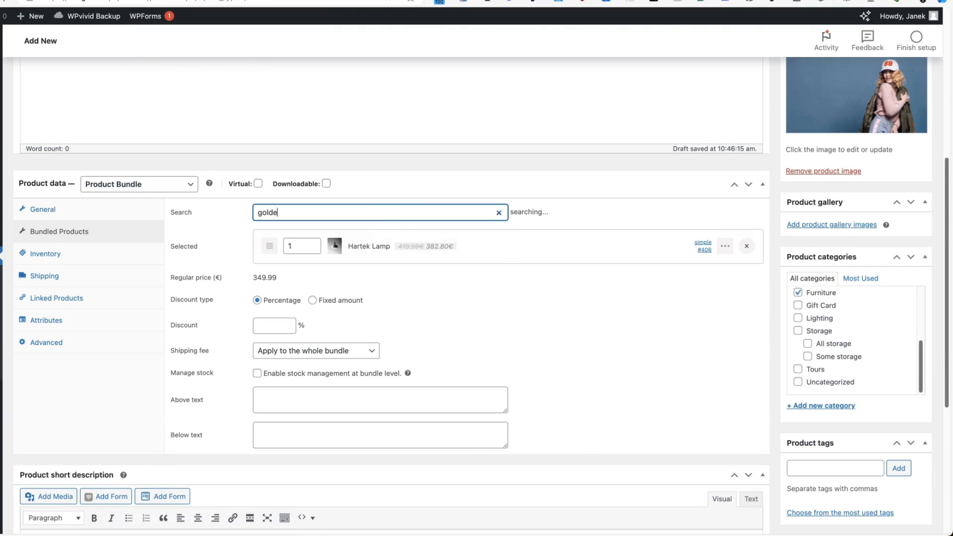
{"action": "type", "text": "e"}
{"action": "left_click", "coordinate": [494, 230]}
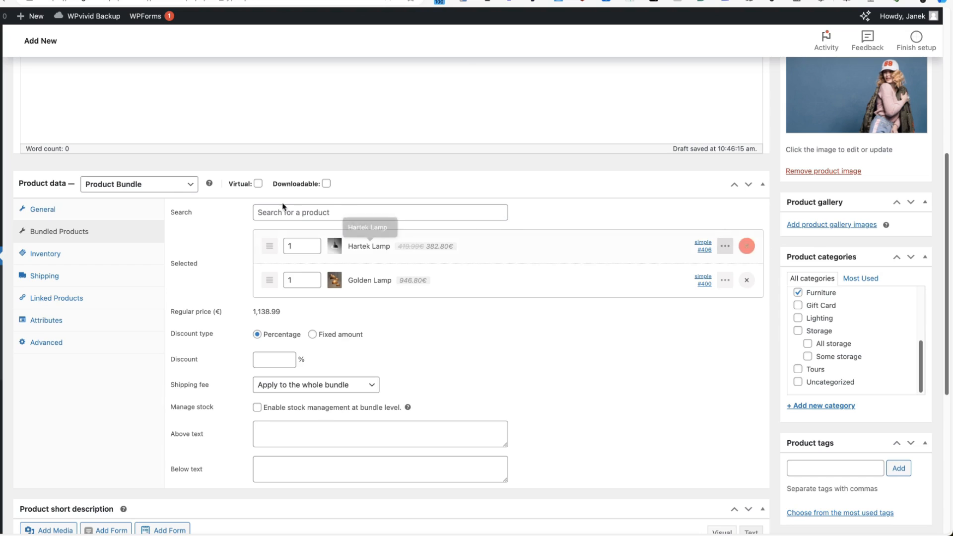
{"action": "left_click", "coordinate": [305, 207]}
{"action": "type", "text": "wall"}
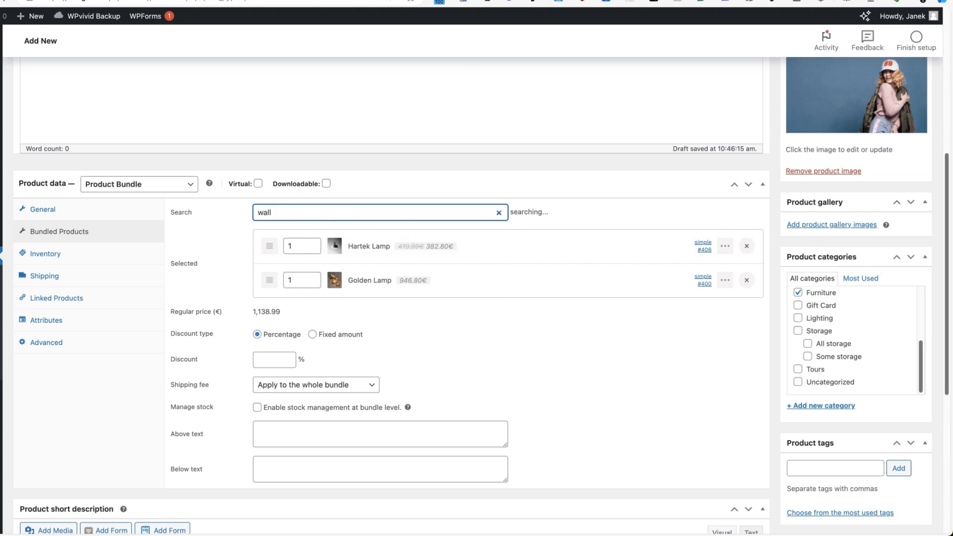
{"action": "scroll", "coordinate": [452, 255], "scroll_direction": "down", "scroll_amount": 1}
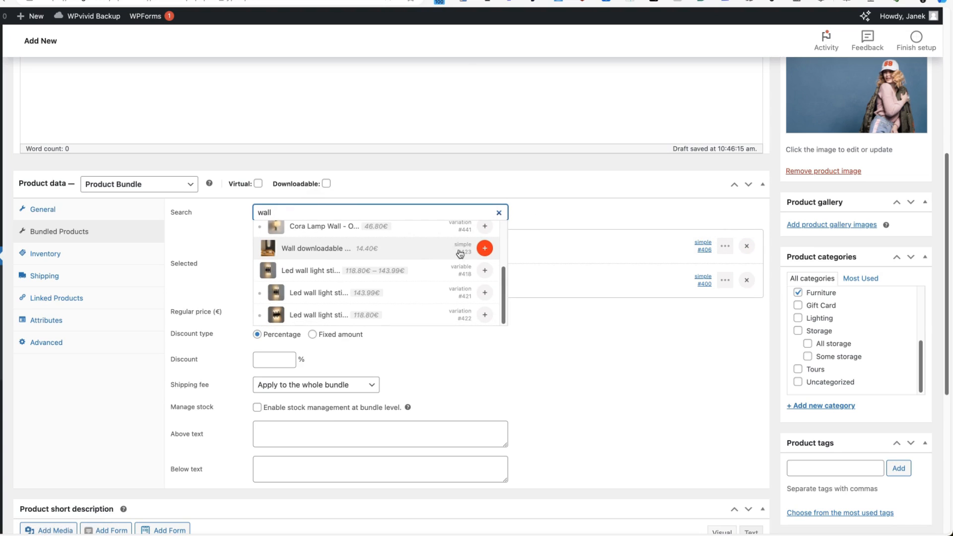
{"action": "left_click", "coordinate": [485, 248]}
Give the bundle a 15% discount.
{"action": "scroll", "coordinate": [744, 327], "scroll_direction": "down", "scroll_amount": 2}
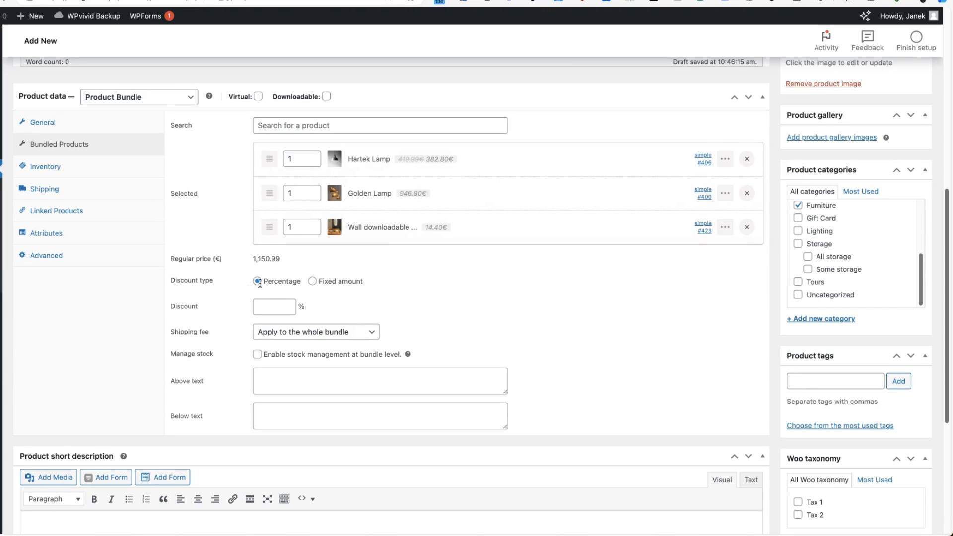
{"action": "left_click", "coordinate": [261, 305]}
{"action": "type", "text": "15"}
{"action": "scroll", "coordinate": [529, 320], "scroll_direction": "down", "scroll_amount": 4}
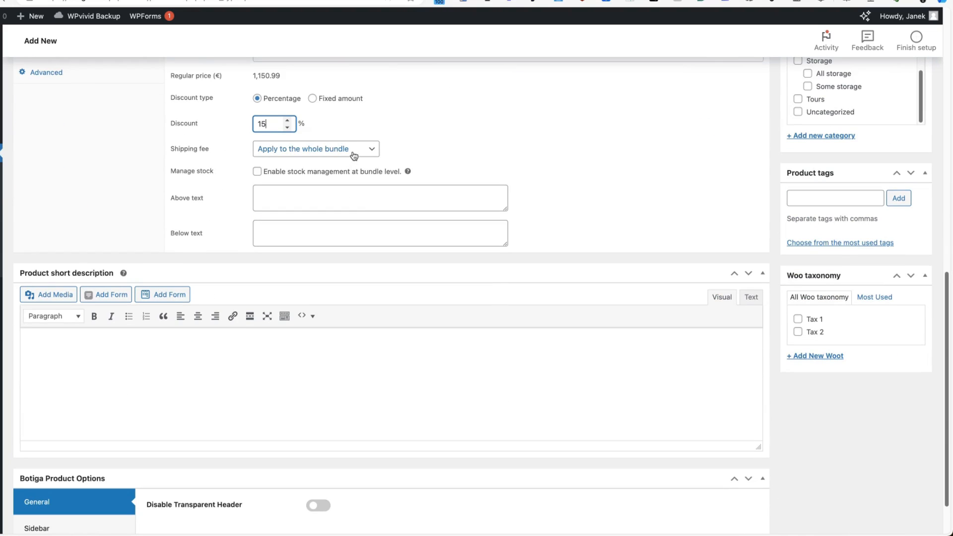
Charge shipping per bundled product and add the above and below bundle text.
{"action": "key", "text": "Tab"}
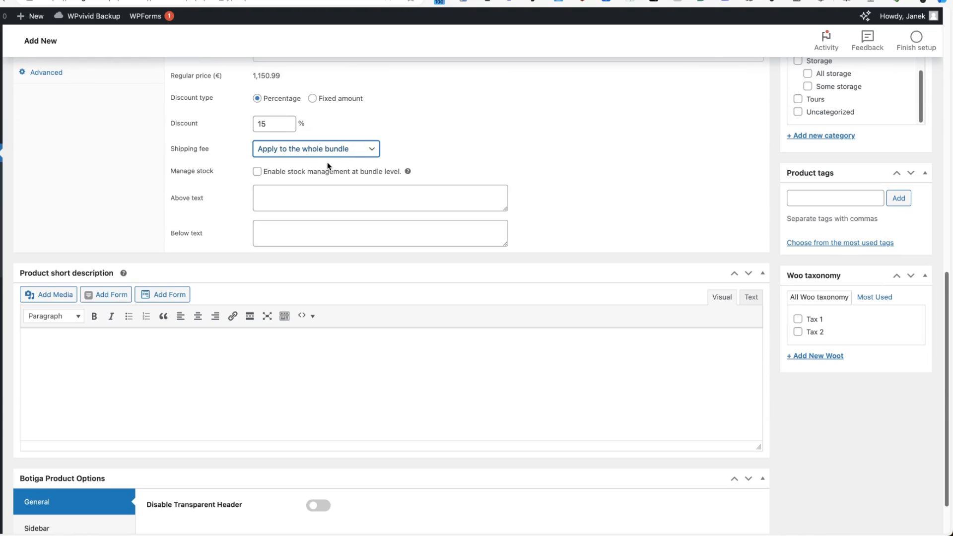
{"action": "left_click", "coordinate": [330, 153]}
{"action": "left_click", "coordinate": [341, 163]}
{"action": "left_click", "coordinate": [307, 194]}
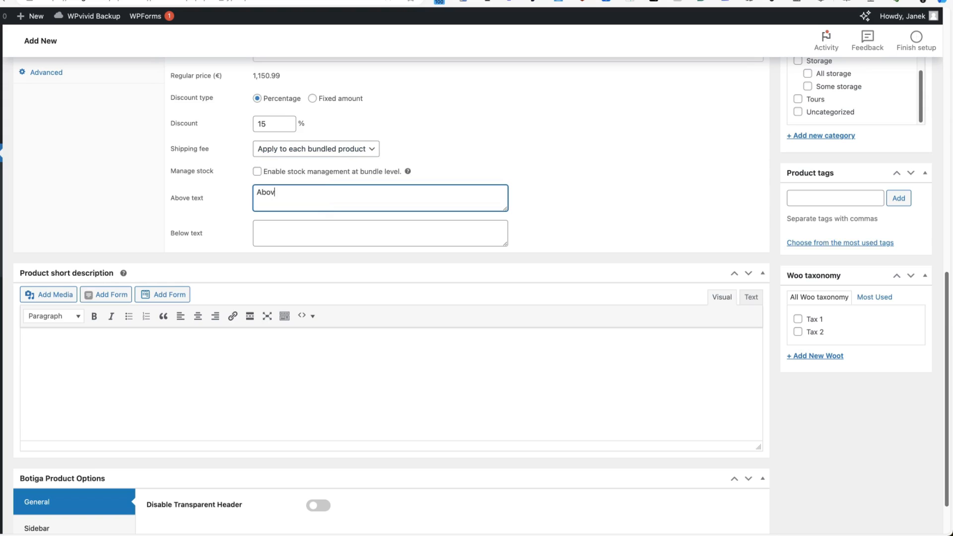
{"action": "left_click", "coordinate": [321, 223]}
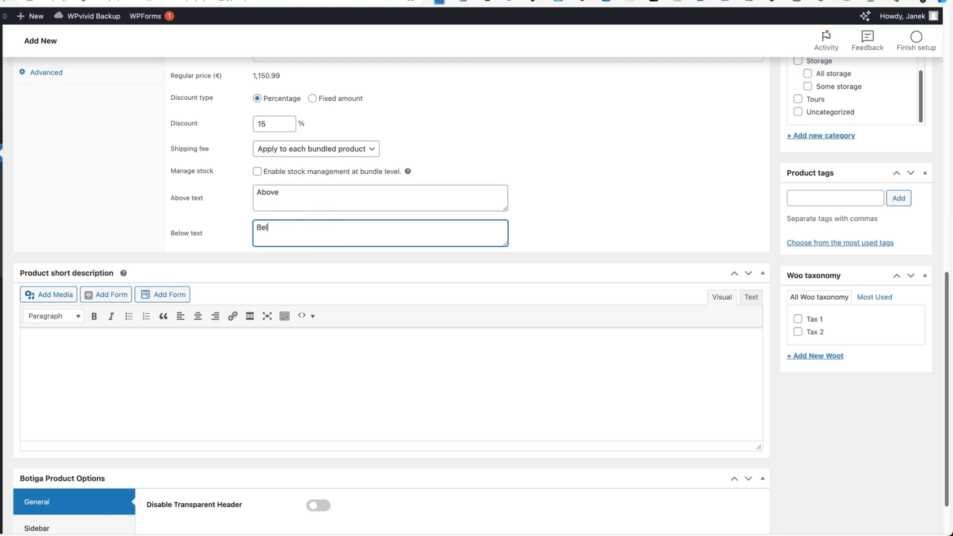
{"action": "scroll", "coordinate": [708, 256], "scroll_direction": "up", "scroll_amount": 10}
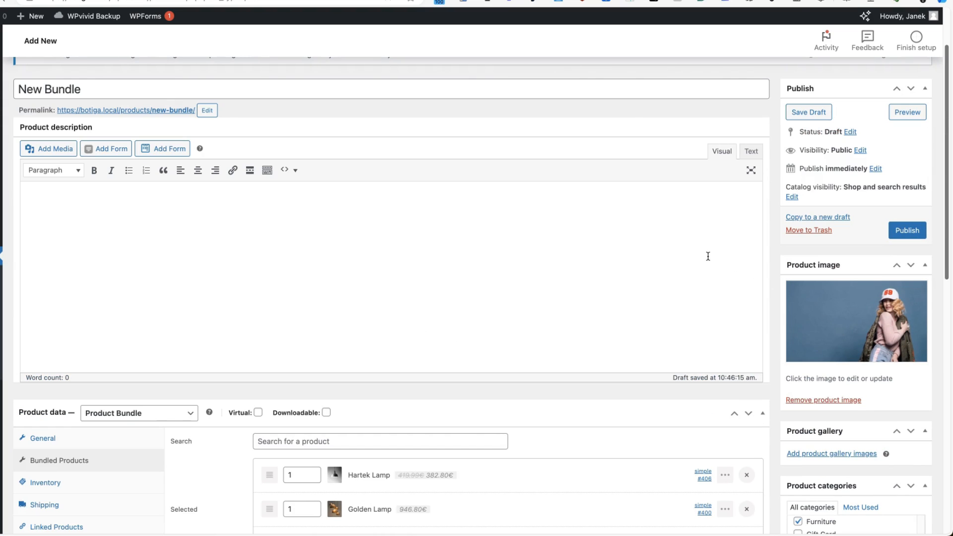
Publish New Bundle and check its discounted bundled lamps on the storefront page.
{"action": "left_click", "coordinate": [912, 230]}
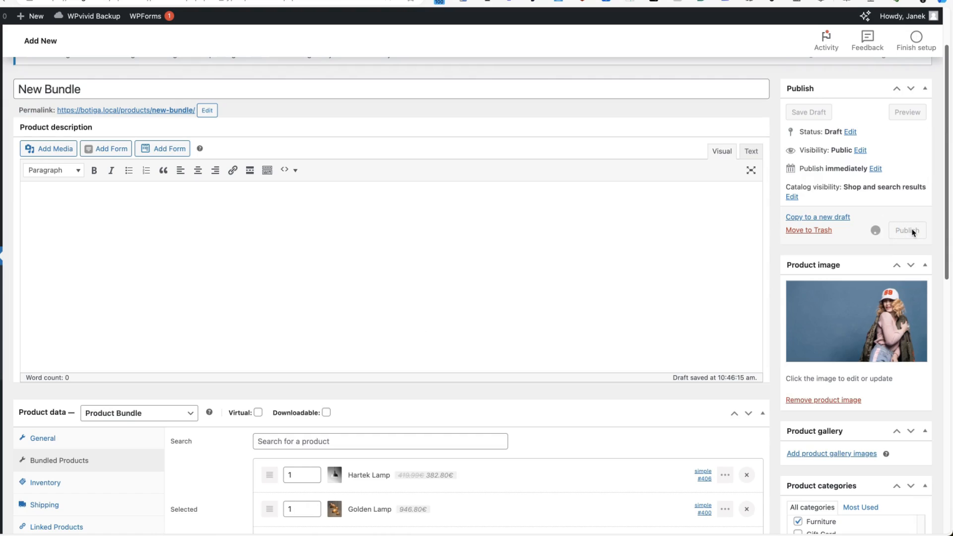
{"action": "left_click", "coordinate": [73, 18]}
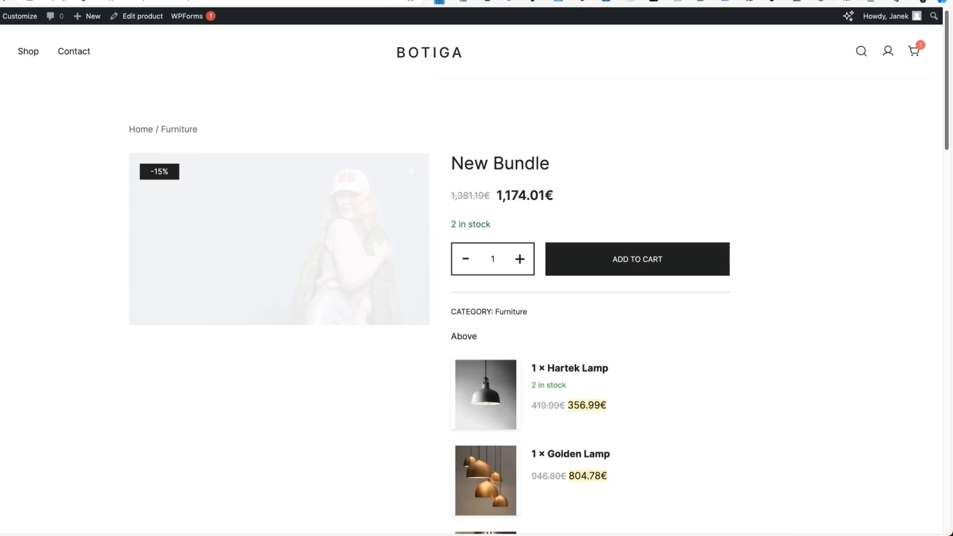
{"action": "scroll", "coordinate": [840, 240], "scroll_direction": "down", "scroll_amount": 3}
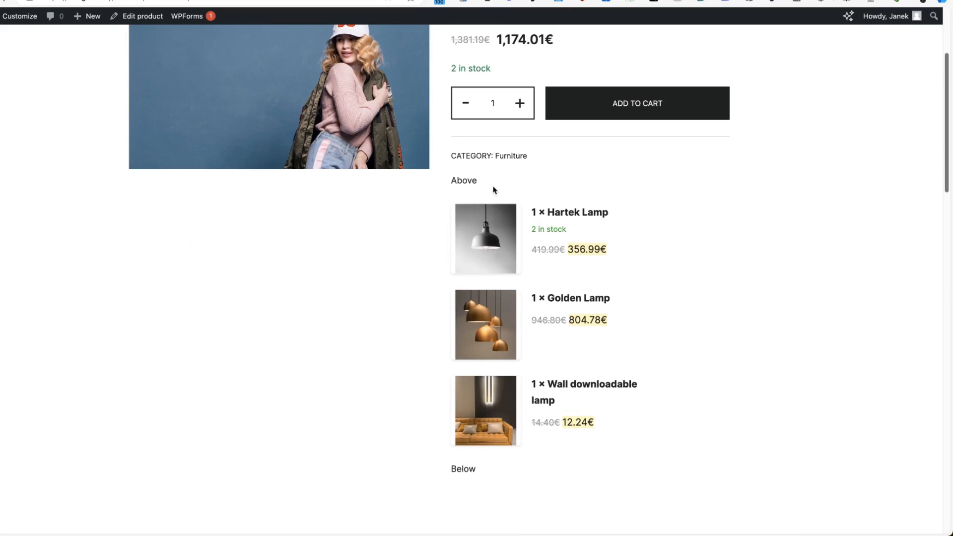
{"action": "left_click_drag", "start_coordinate": [492, 185], "coordinate": [457, 183]}
{"action": "left_click", "coordinate": [449, 469]}
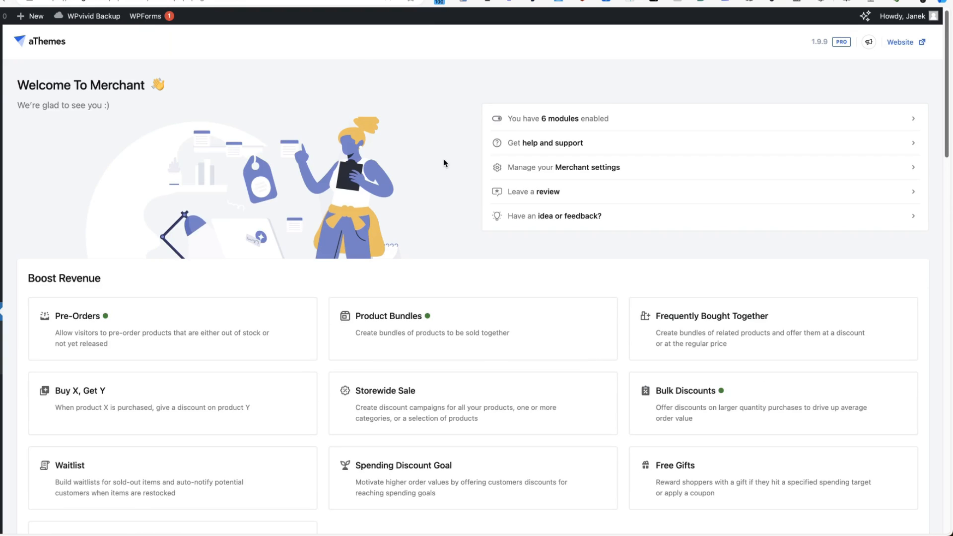
Open the Frequently Bought Together card on the Merchant dashboard and enable the module.
{"action": "scroll", "coordinate": [541, 163], "scroll_direction": "down", "scroll_amount": 2}
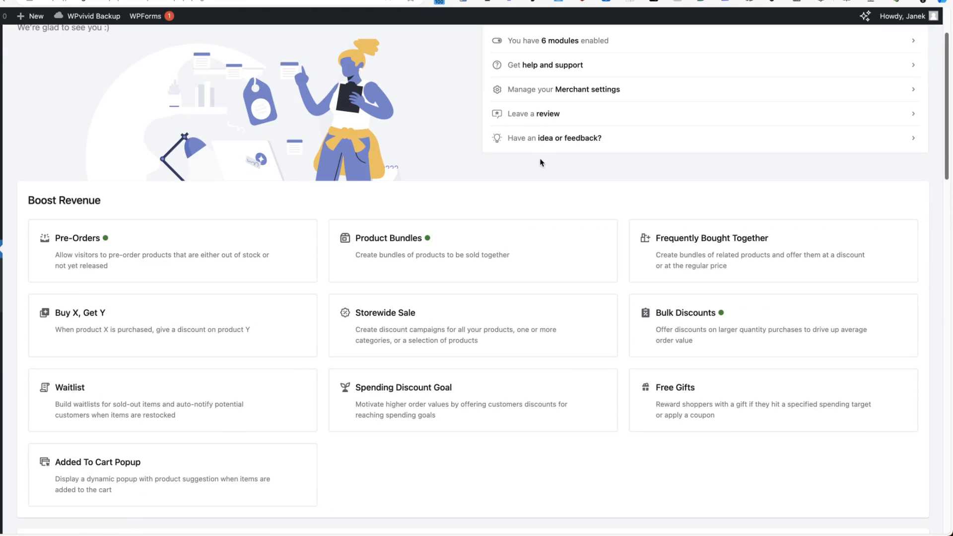
{"action": "left_click", "coordinate": [712, 242]}
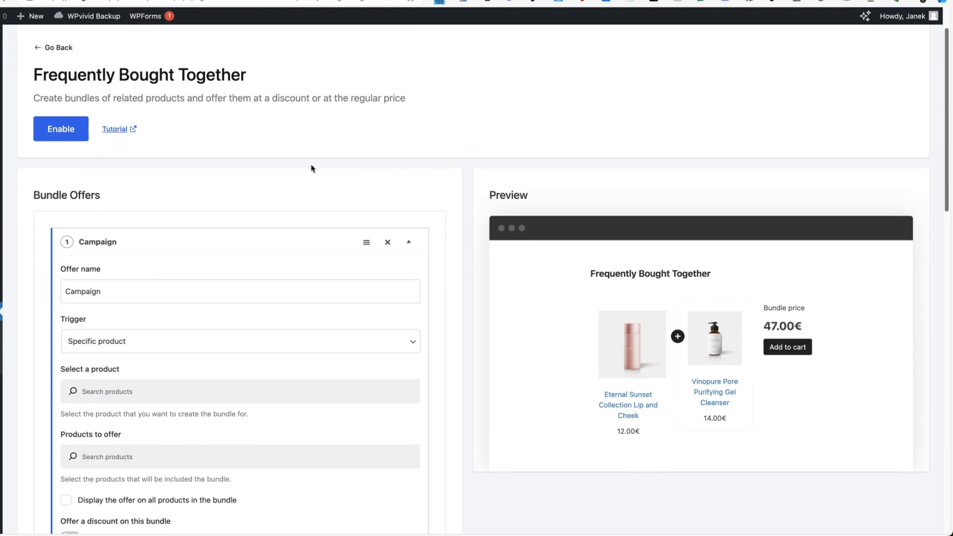
{"action": "left_click", "coordinate": [61, 128]}
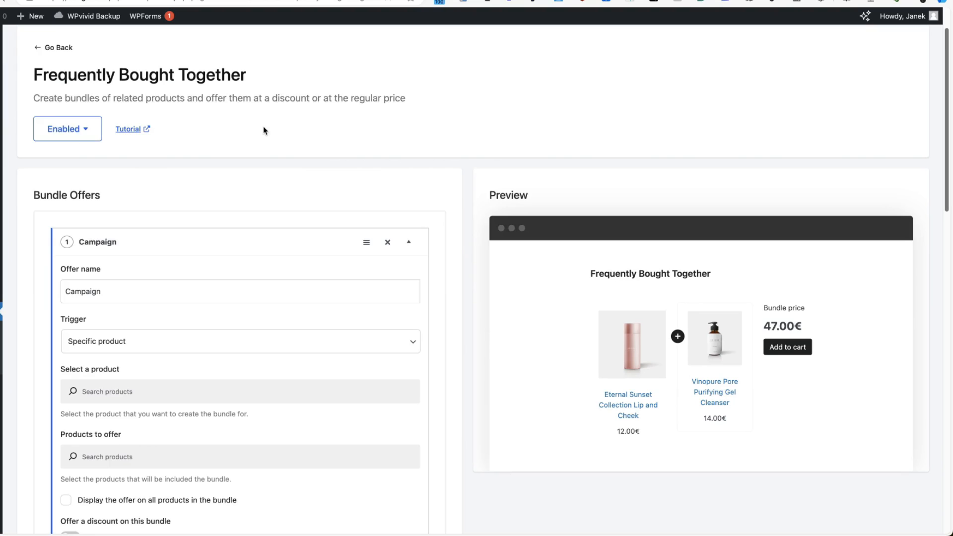
{"action": "left_click", "coordinate": [133, 130]}
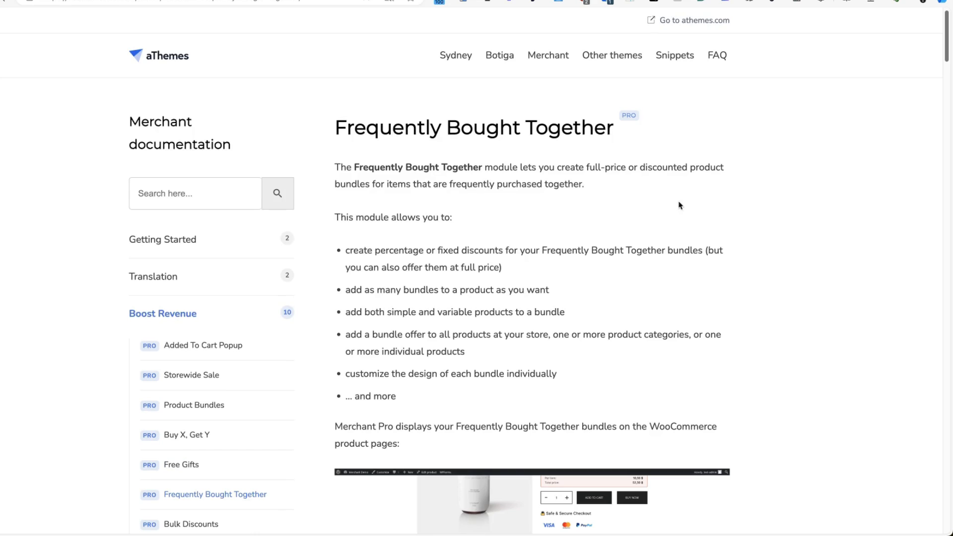
{"action": "scroll", "coordinate": [674, 247], "scroll_direction": "down", "scroll_amount": 5}
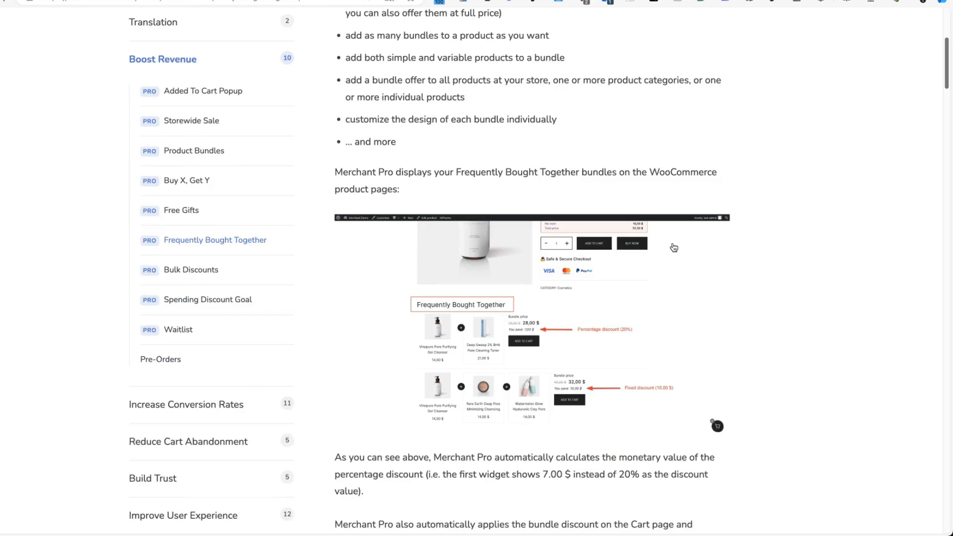
{"action": "scroll", "coordinate": [675, 248], "scroll_direction": "down", "scroll_amount": 10}
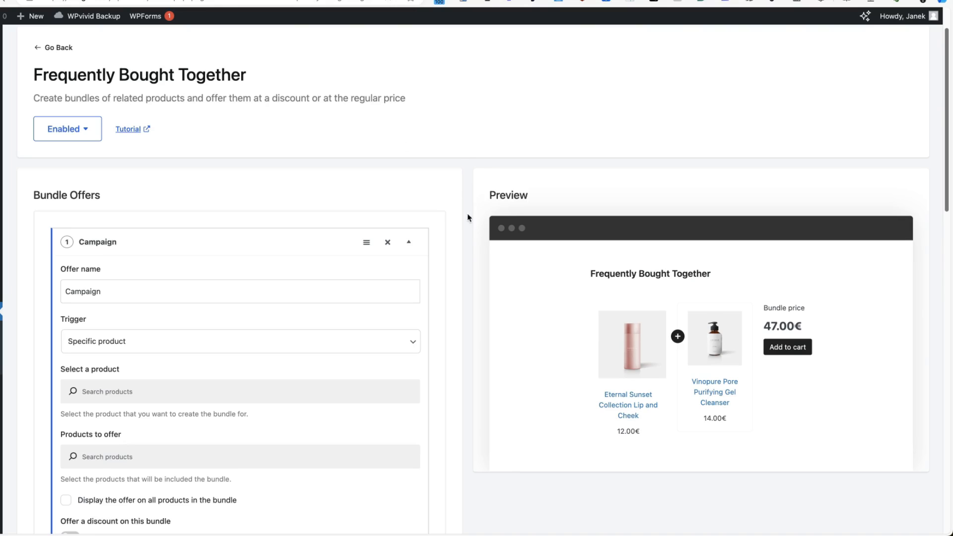
Rename the bundle offer to 'New campaign'.
{"action": "scroll", "coordinate": [271, 260], "scroll_direction": "down", "scroll_amount": 2}
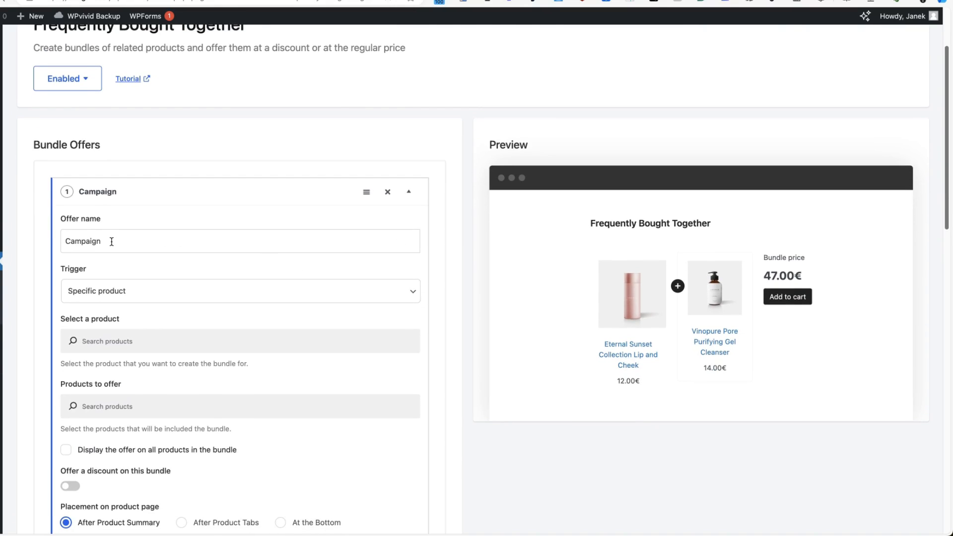
{"action": "left_click_drag", "start_coordinate": [112, 242], "coordinate": [47, 239]}
{"action": "type", "text": "New "}
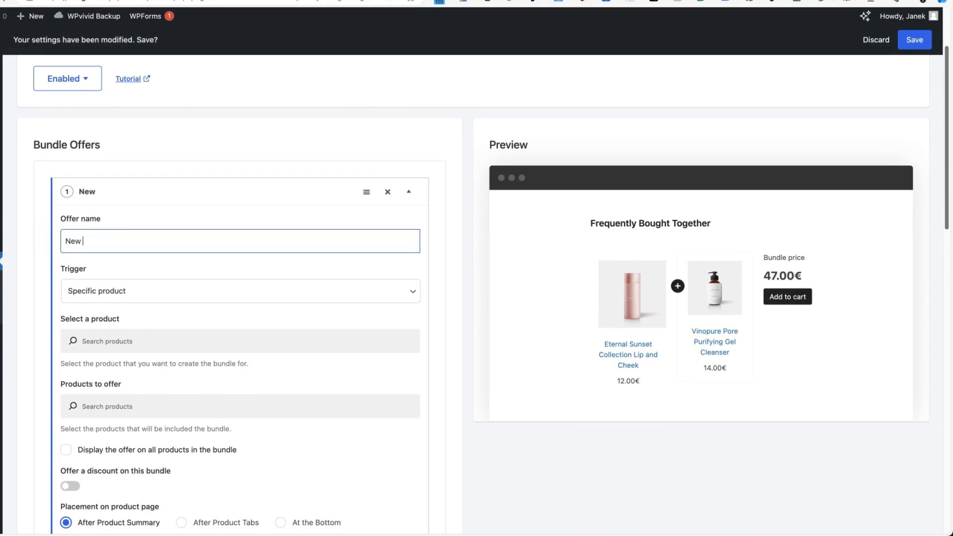
{"action": "type", "text": "campaign"}
{"action": "scroll", "coordinate": [234, 219], "scroll_direction": "down", "scroll_amount": 3}
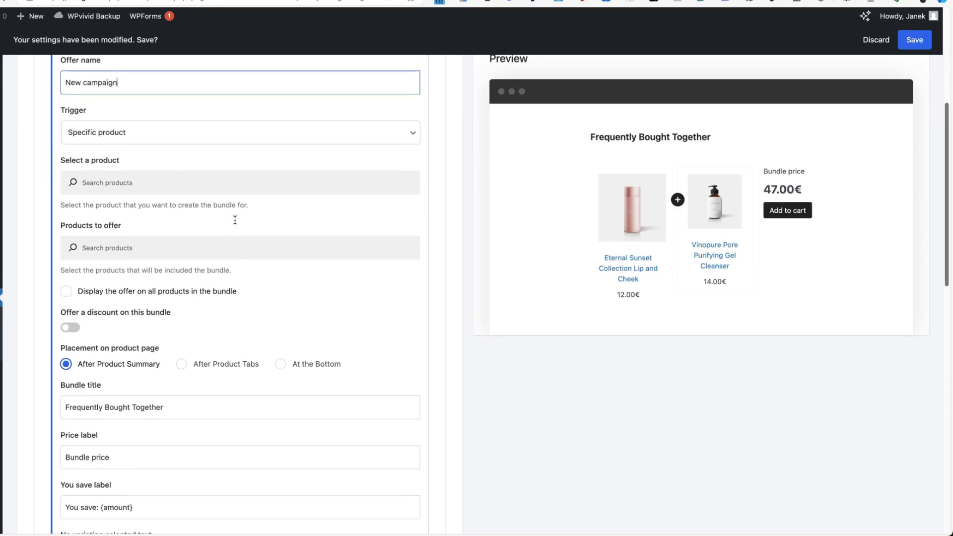
Keep the 'Specific product' trigger and set Golden Lamp as the main product.
{"action": "left_click", "coordinate": [133, 133]}
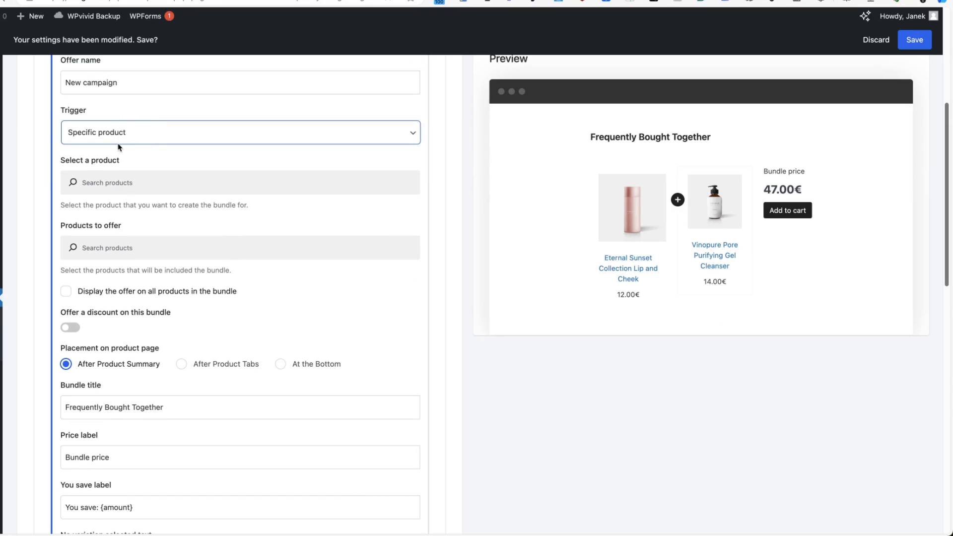
{"action": "left_click", "coordinate": [122, 141]}
{"action": "left_click", "coordinate": [125, 136]}
{"action": "left_click", "coordinate": [92, 183]}
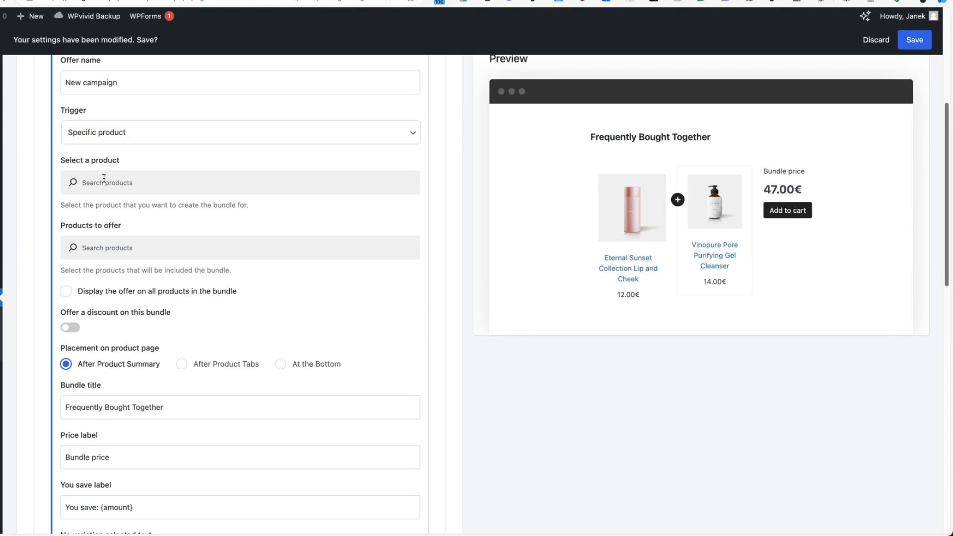
{"action": "type", "text": "gold"}
{"action": "left_click", "coordinate": [393, 208]}
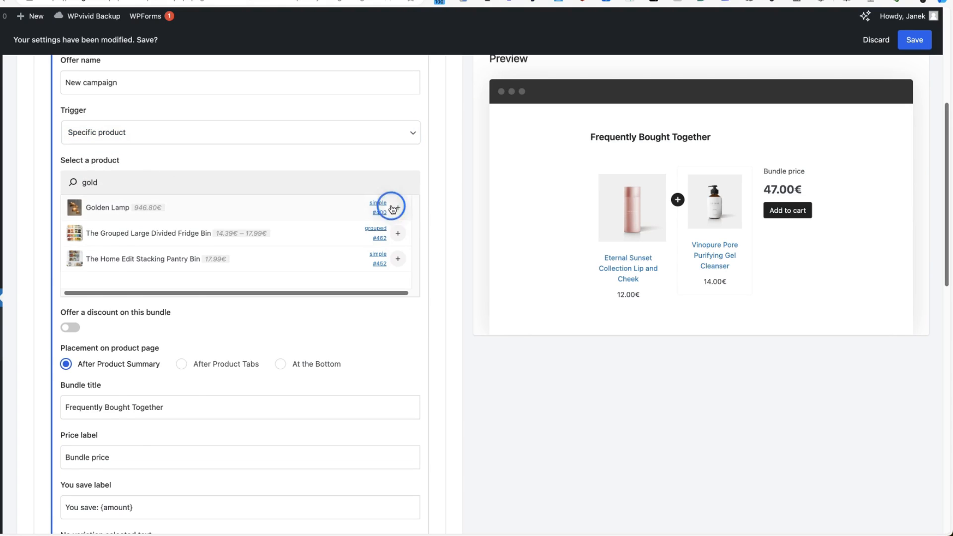
Offer Eternal Sunset Collection Lip and Cheek, Ultra Facial Moisturizing Cream and Wall downloadable lamp.
{"action": "scroll", "coordinate": [134, 239], "scroll_direction": "down", "scroll_amount": 2}
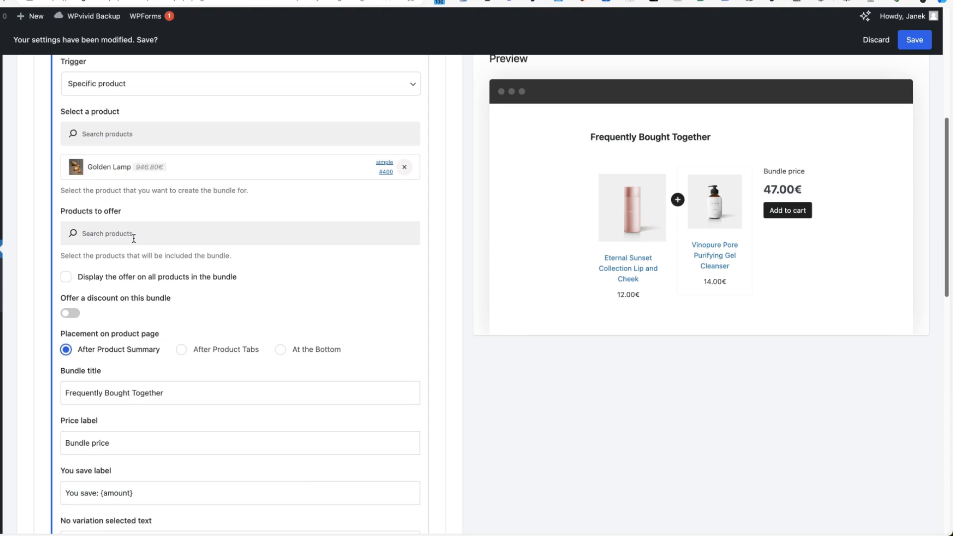
{"action": "type", "text": "etern"}
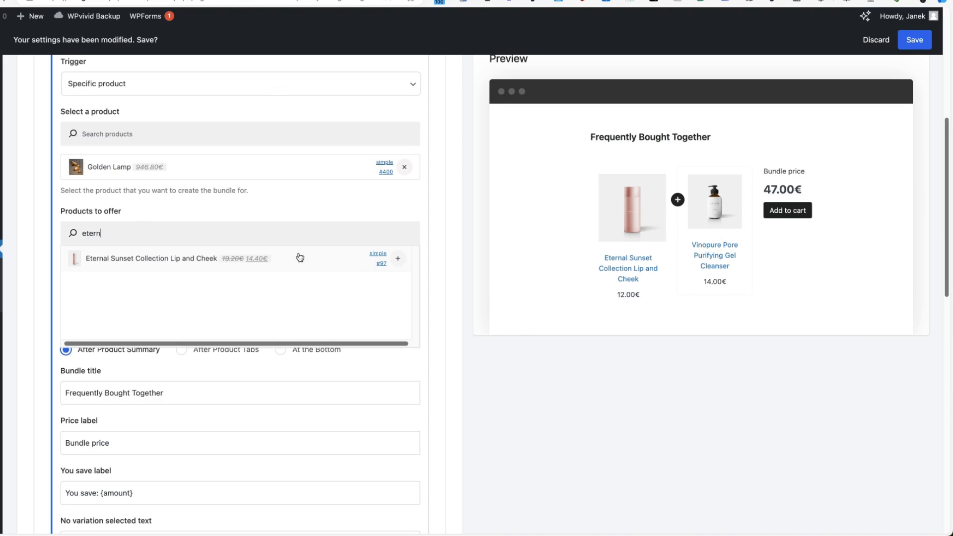
{"action": "left_click", "coordinate": [398, 258]}
{"action": "left_click", "coordinate": [182, 242]}
{"action": "type", "text": "ultra"}
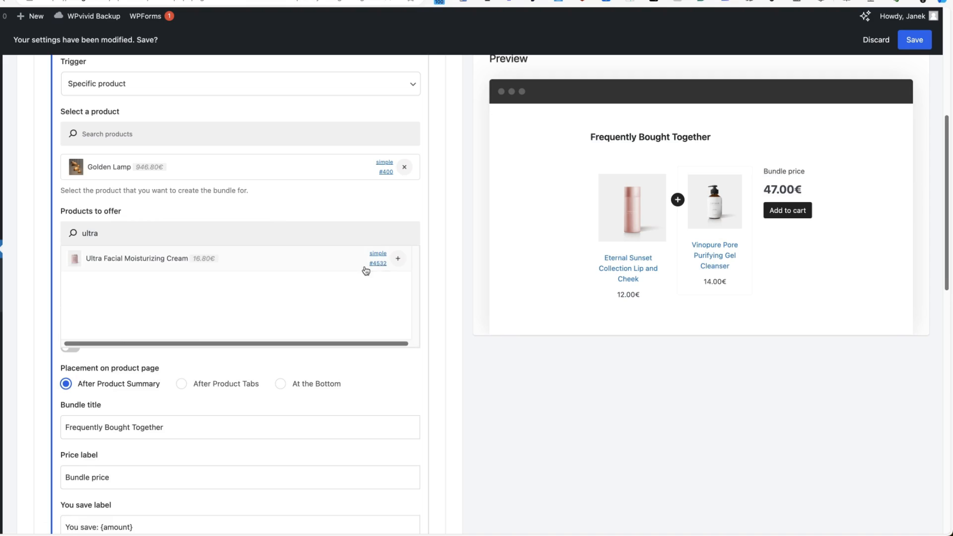
{"action": "left_click", "coordinate": [397, 260]}
{"action": "left_click", "coordinate": [130, 235]}
{"action": "type", "text": "wall"}
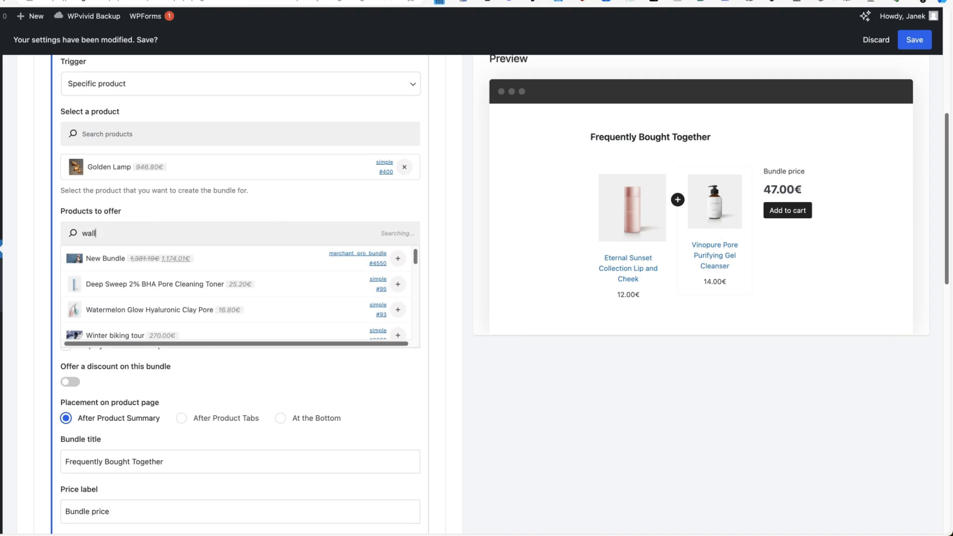
{"action": "scroll", "coordinate": [370, 263], "scroll_direction": "down", "scroll_amount": 2}
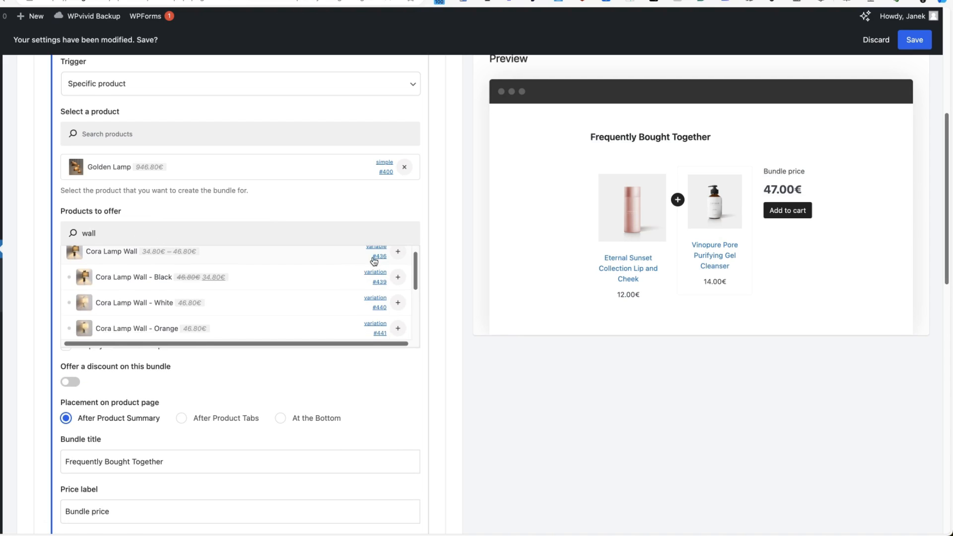
{"action": "left_click", "coordinate": [398, 321]}
Show the offer on all bundled products, enable the 10% discount, and save.
{"action": "scroll", "coordinate": [655, 449], "scroll_direction": "down", "scroll_amount": 5}
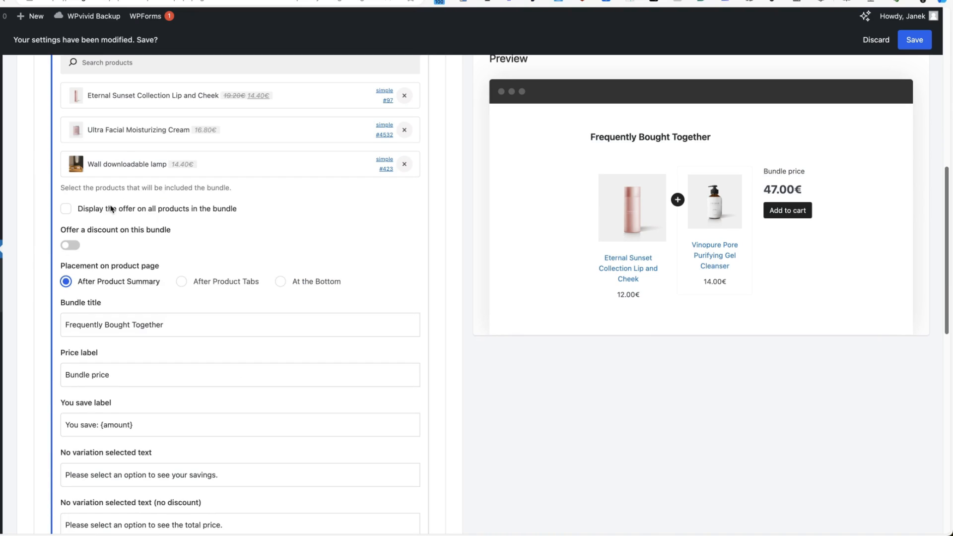
{"action": "left_click", "coordinate": [111, 209]}
{"action": "scroll", "coordinate": [109, 242], "scroll_direction": "down", "scroll_amount": 1}
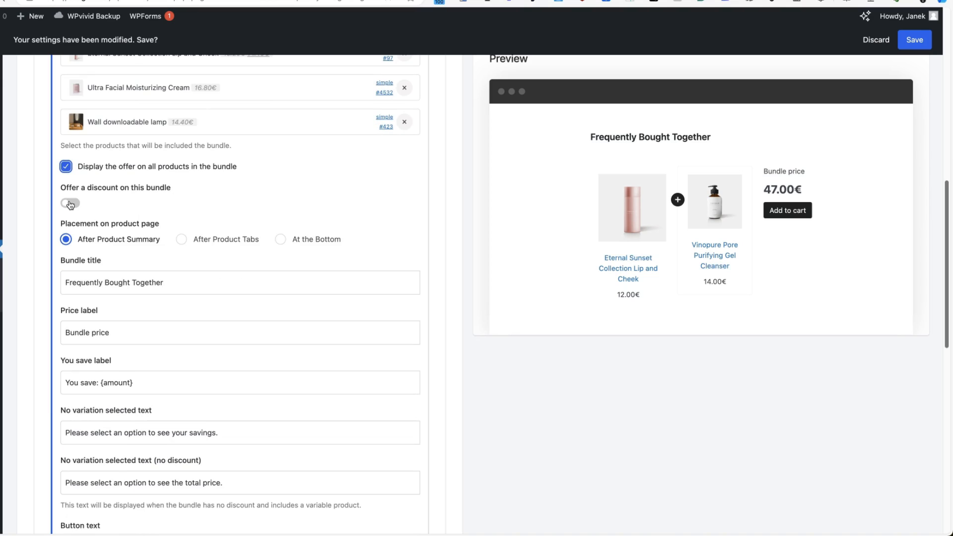
{"action": "left_click", "coordinate": [70, 204]}
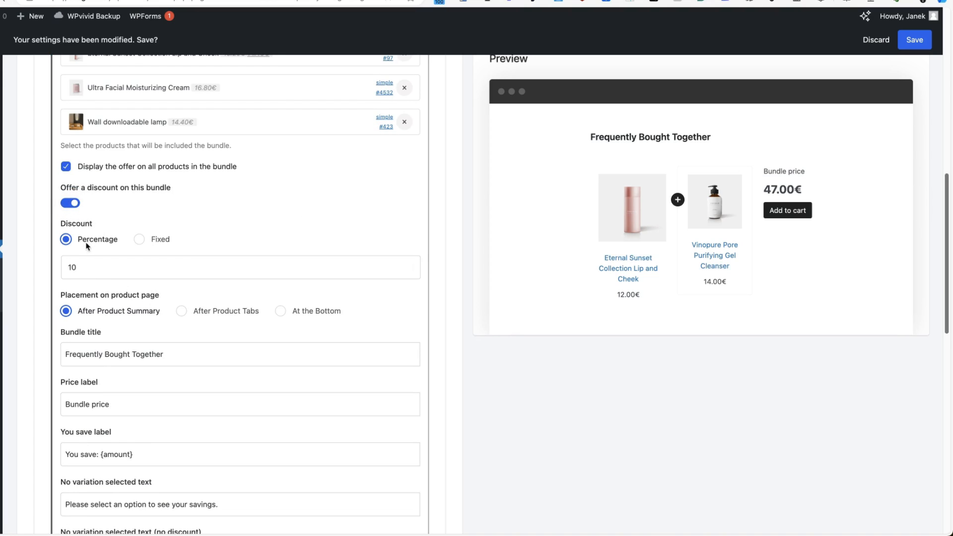
{"action": "scroll", "coordinate": [309, 291], "scroll_direction": "down", "scroll_amount": 2}
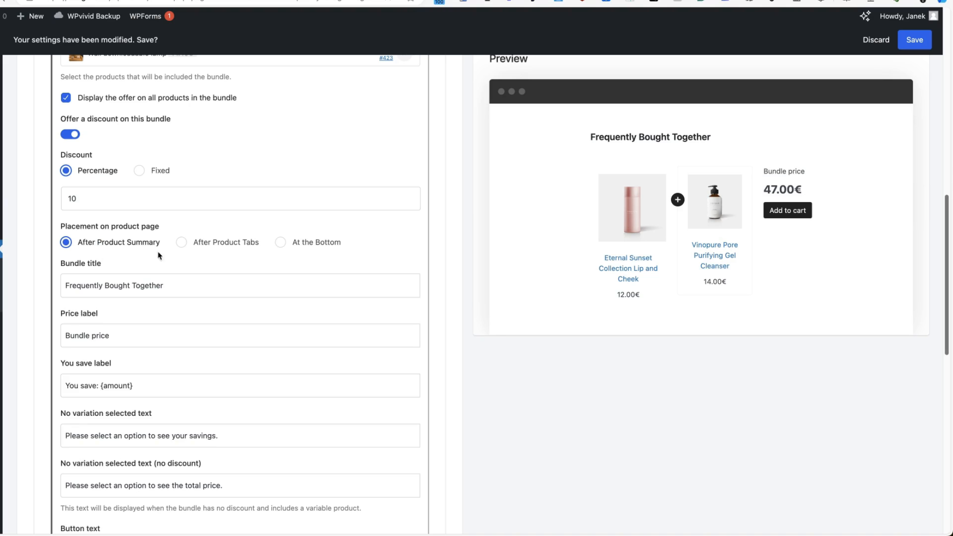
{"action": "scroll", "coordinate": [319, 291], "scroll_direction": "down", "scroll_amount": 4}
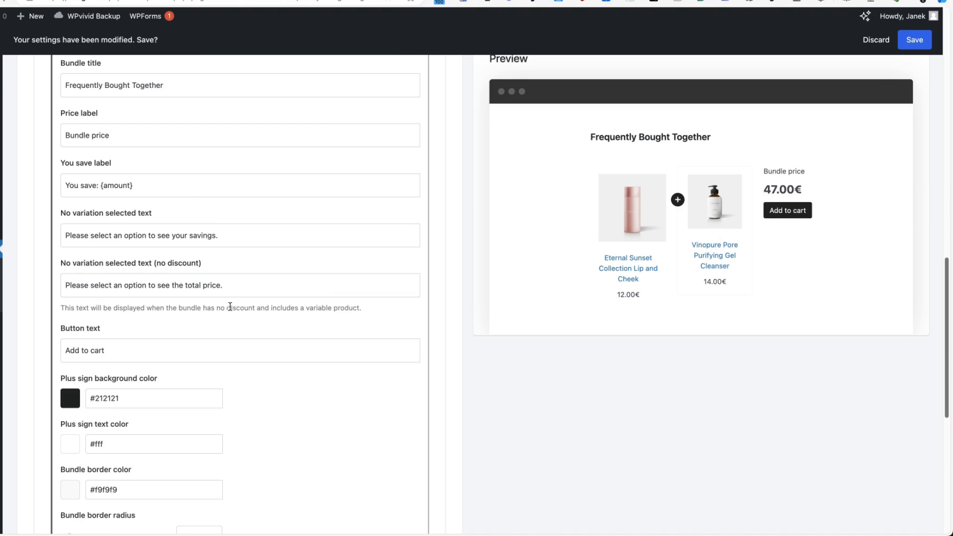
{"action": "scroll", "coordinate": [233, 306], "scroll_direction": "down", "scroll_amount": 3}
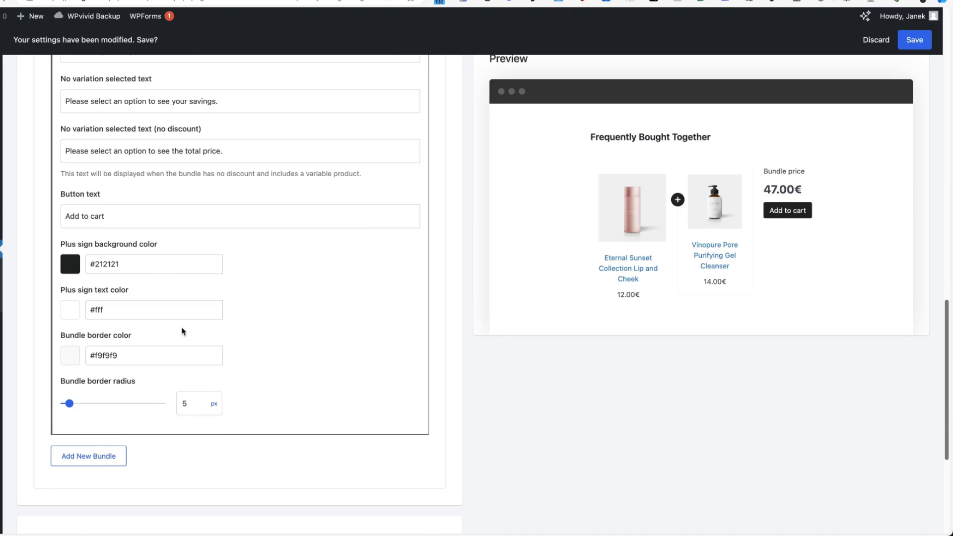
{"action": "scroll", "coordinate": [341, 239], "scroll_direction": "up", "scroll_amount": 10}
{"action": "left_click", "coordinate": [914, 41]}
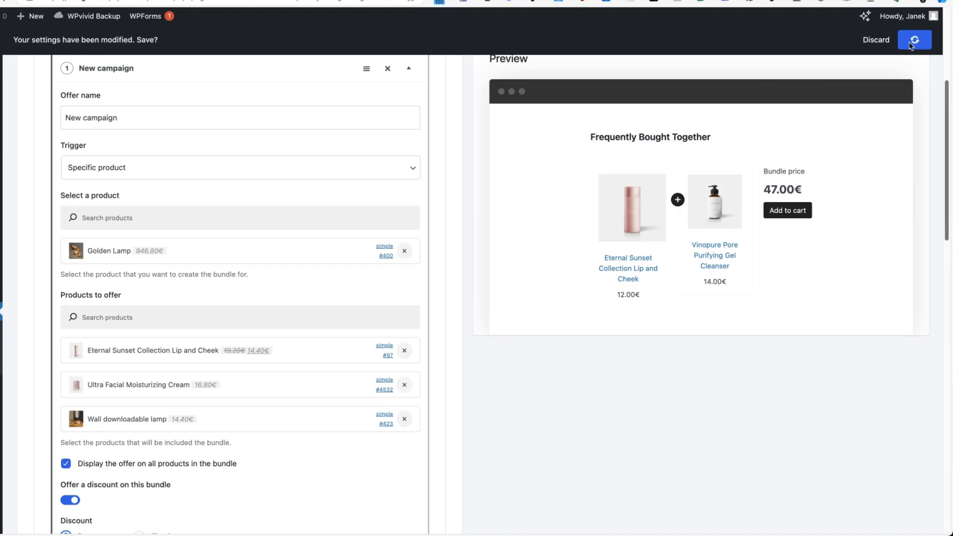
{"action": "scroll", "coordinate": [383, 192], "scroll_direction": "down", "scroll_amount": 2}
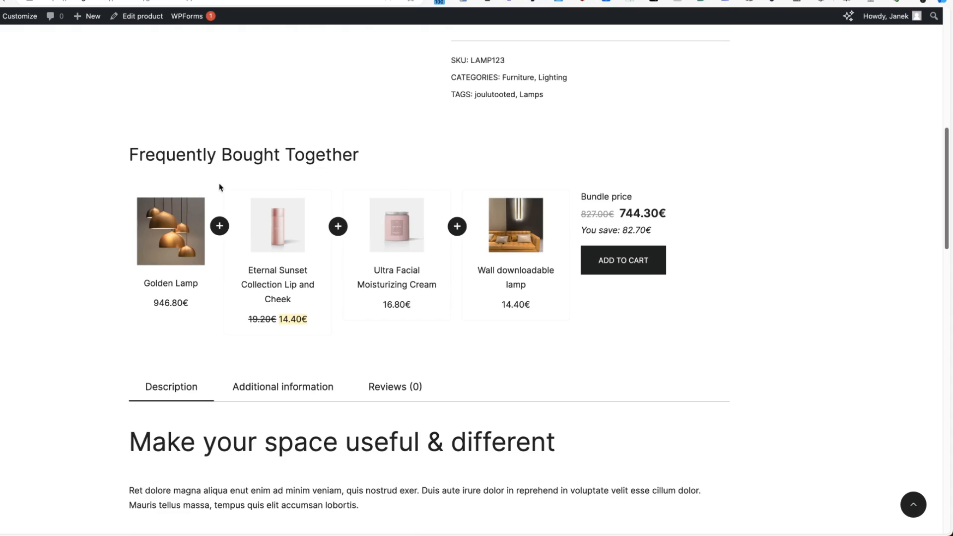
Add the Golden Lamp Frequently Bought Together bundle to the cart at 744.30€.
{"action": "left_click", "coordinate": [339, 233]}
{"action": "scroll", "coordinate": [626, 216], "scroll_direction": "down", "scroll_amount": 2}
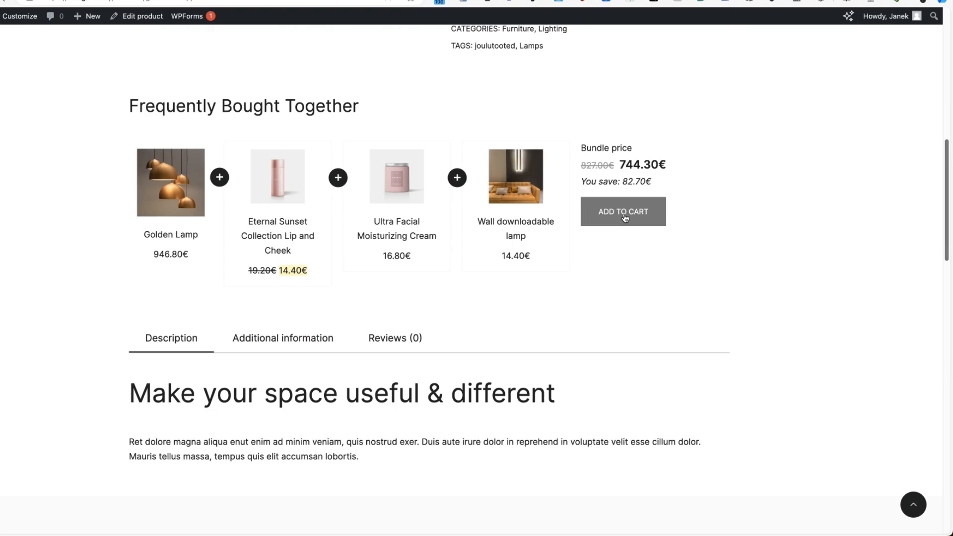
{"action": "left_click", "coordinate": [625, 217]}
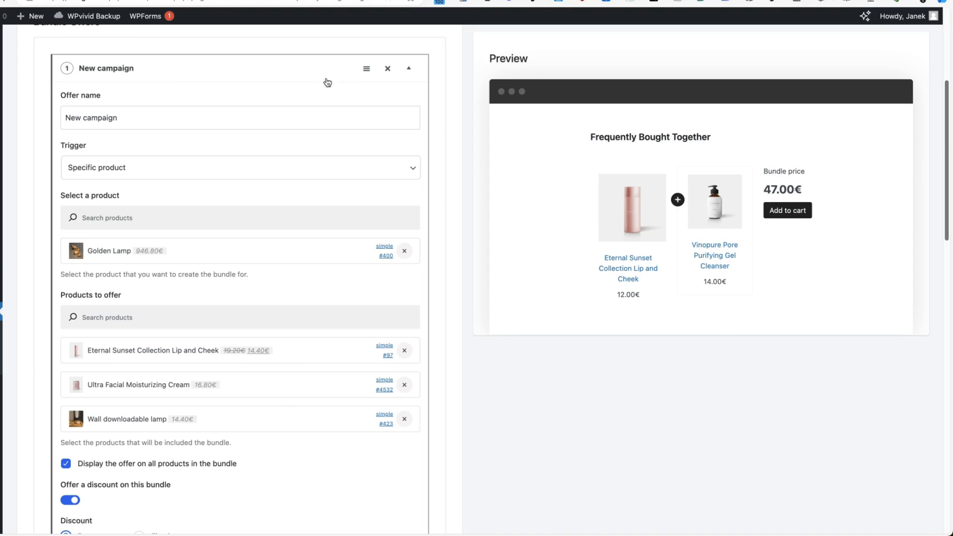
{"action": "left_click", "coordinate": [407, 68]}
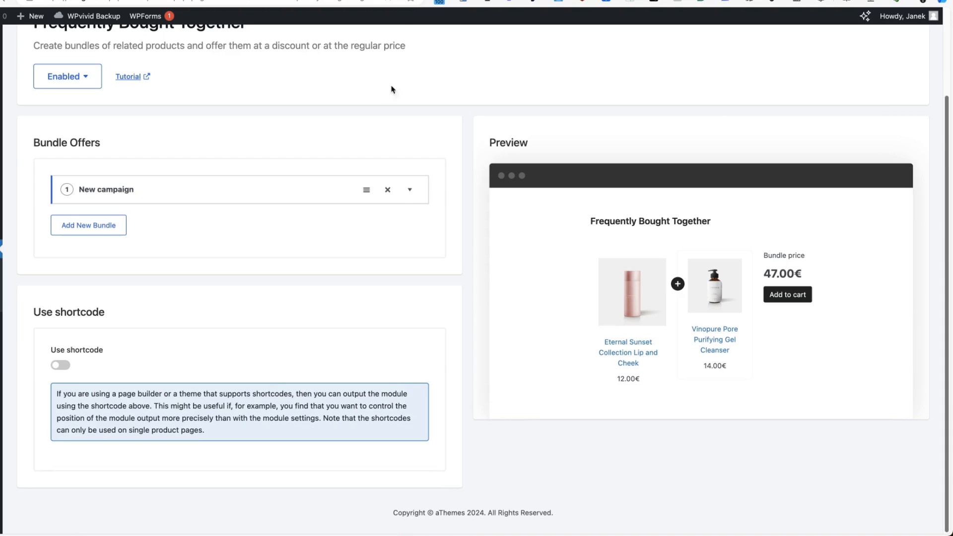
Delete the second 'Campaign' bundle offer so only New campaign remains.
{"action": "left_click", "coordinate": [89, 228]}
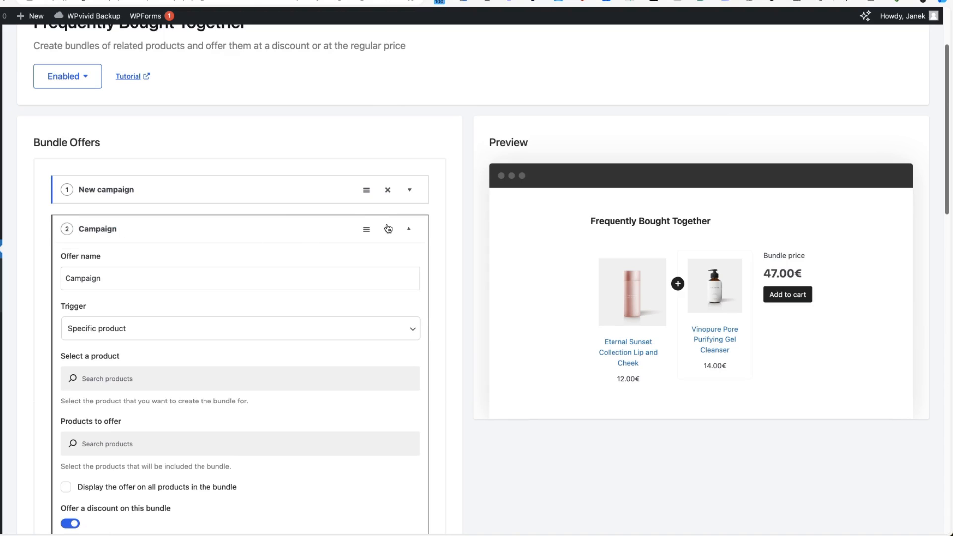
{"action": "left_click", "coordinate": [409, 229]}
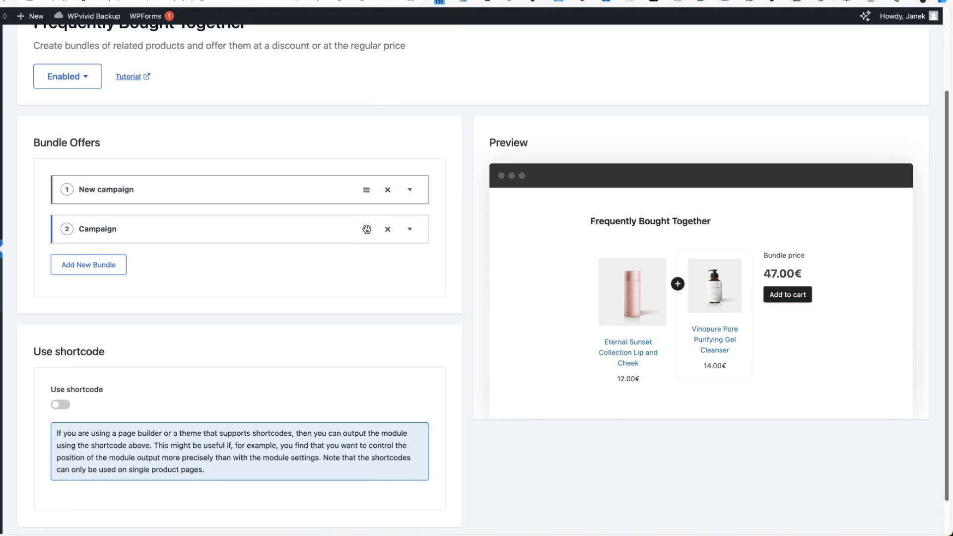
{"action": "mouse_move", "coordinate": [366, 229]}
{"action": "left_mouse_down"}
{"action": "mouse_move", "coordinate": [362, 178]}
{"action": "mouse_move", "coordinate": [365, 240]}
{"action": "mouse_move", "coordinate": [366, 229]}
{"action": "left_mouse_up"}
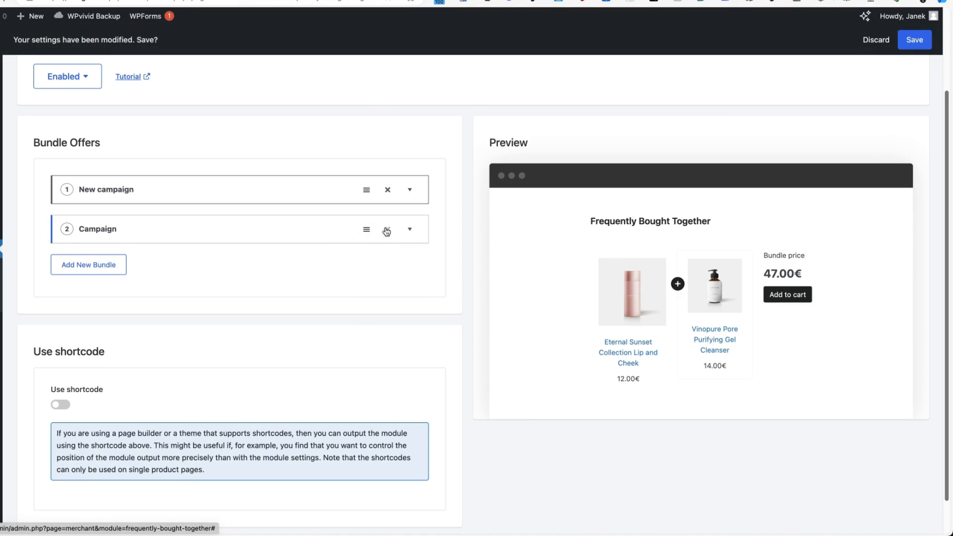
{"action": "left_click", "coordinate": [387, 230]}
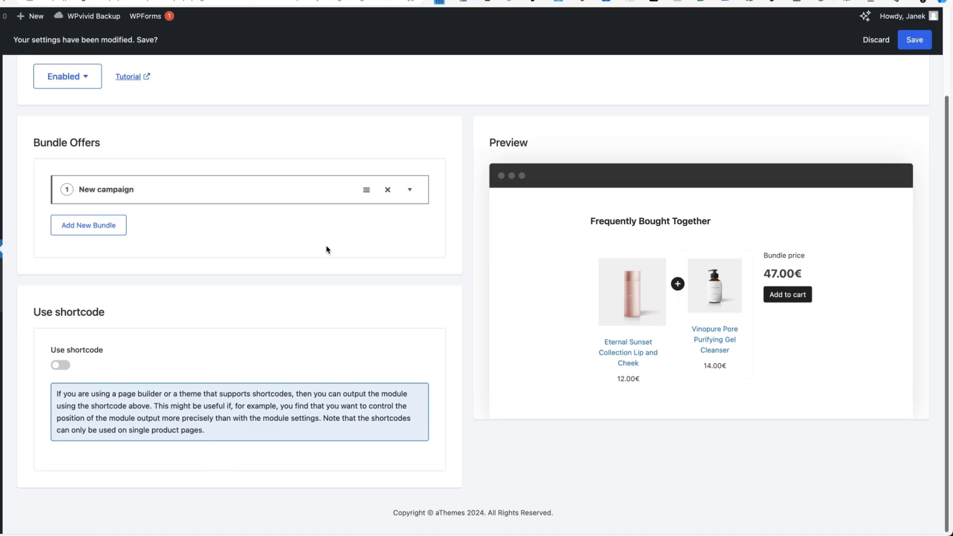
Leave shortcode output off and save the Frequently Bought Together settings.
{"action": "left_click", "coordinate": [60, 366]}
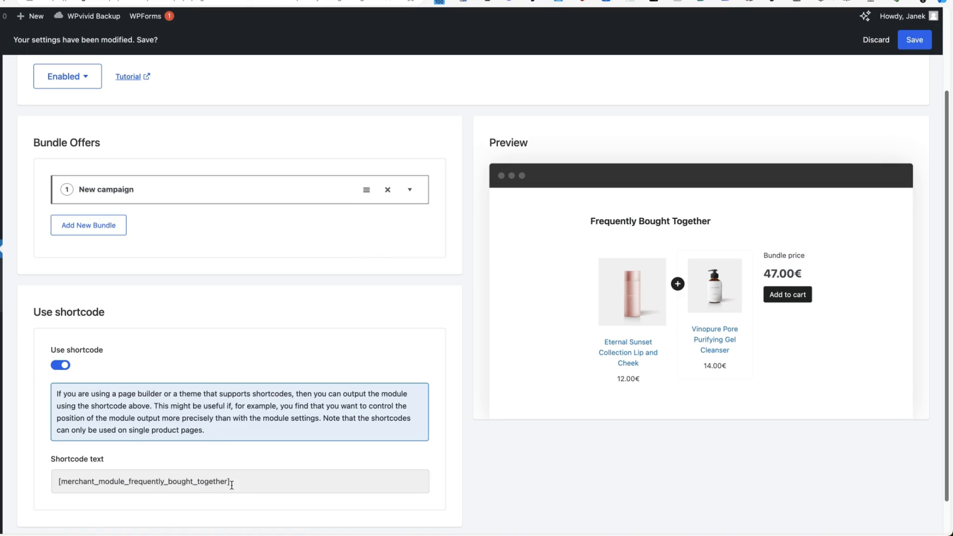
{"action": "left_click", "coordinate": [59, 366]}
{"action": "left_click", "coordinate": [915, 41]}
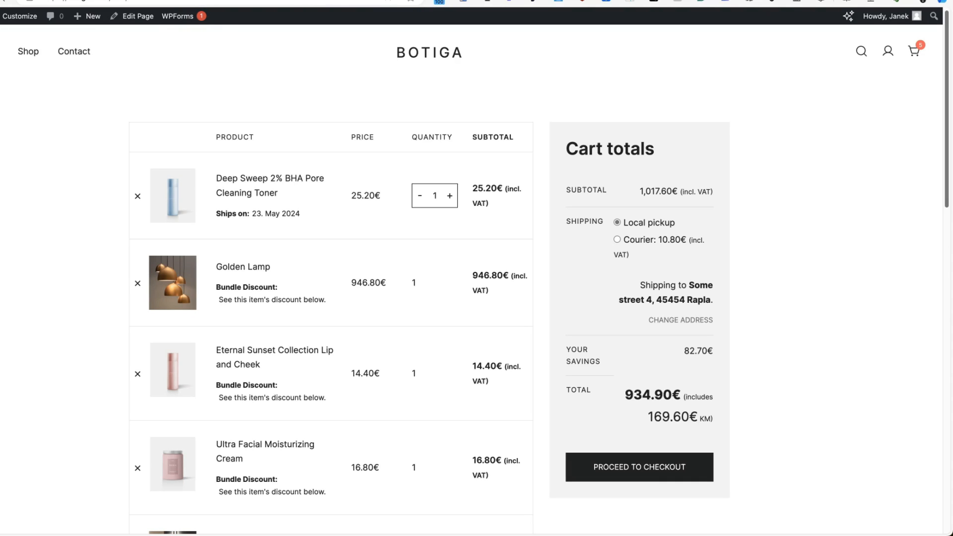
Go from the cart to the Merchant dashboard and open the Buy X, Get Y card.
{"action": "left_click", "coordinate": [22, 1]}
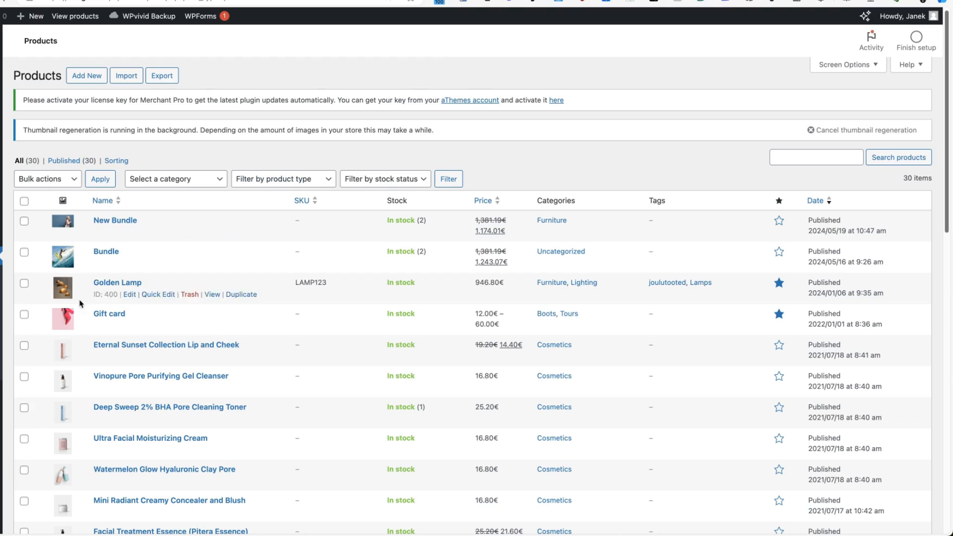
{"action": "mouse_move", "coordinate": [1, 428]}
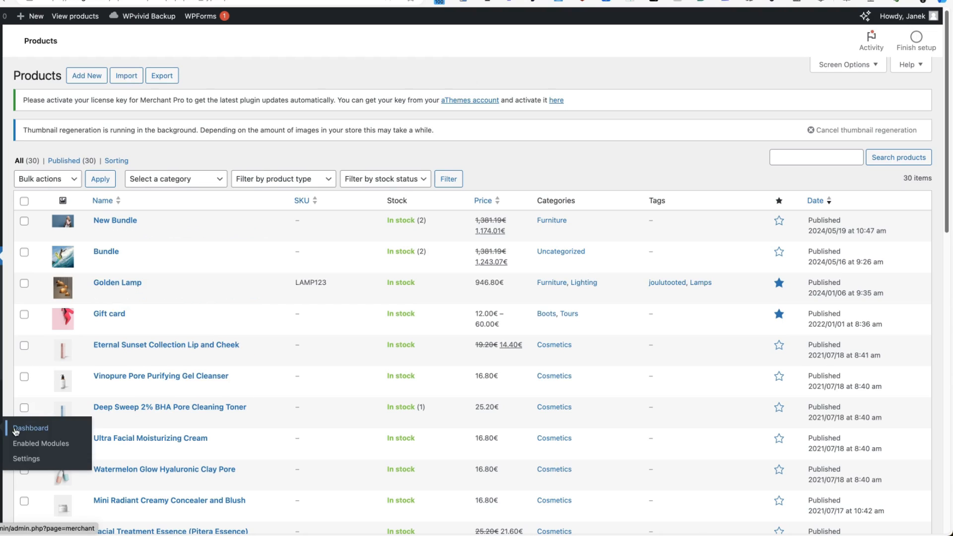
{"action": "left_click", "coordinate": [30, 428]}
{"action": "scroll", "coordinate": [660, 203], "scroll_direction": "down", "scroll_amount": 2}
{"action": "scroll", "coordinate": [660, 204], "scroll_direction": "down", "scroll_amount": 1}
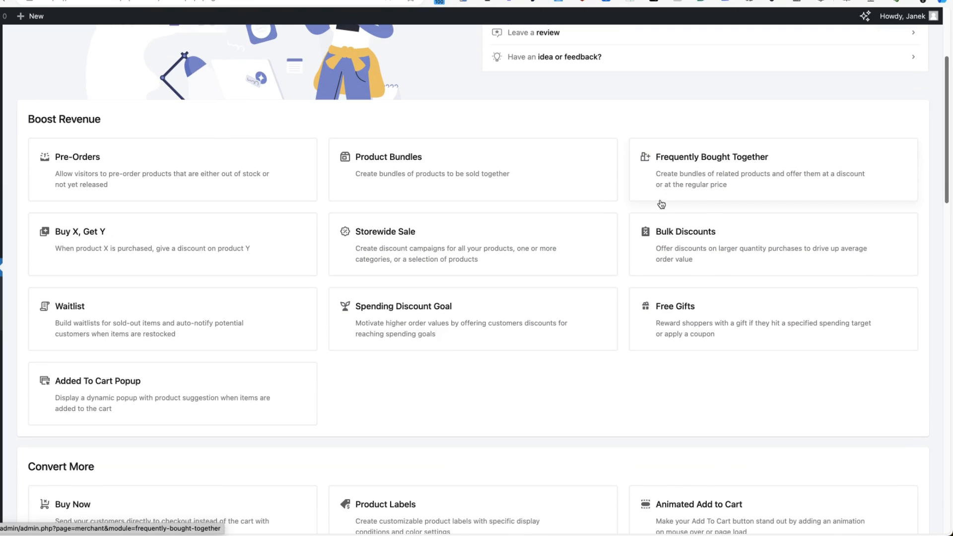
{"action": "left_click", "coordinate": [106, 238]}
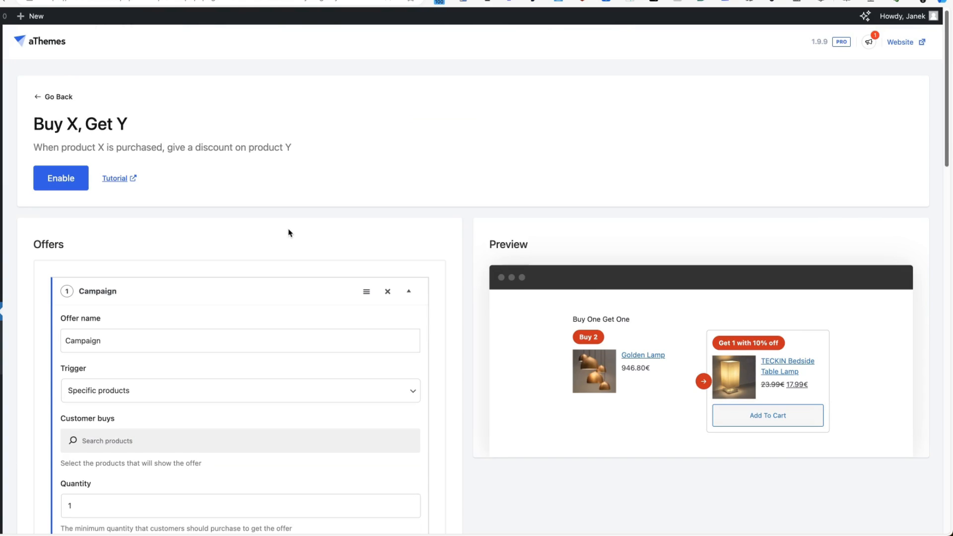
Enable Buy X, Get Y with customers buying 2 Wall downloadable lamps.
{"action": "scroll", "coordinate": [290, 229], "scroll_direction": "down", "scroll_amount": 4}
{"action": "scroll", "coordinate": [285, 231], "scroll_direction": "up", "scroll_amount": 5}
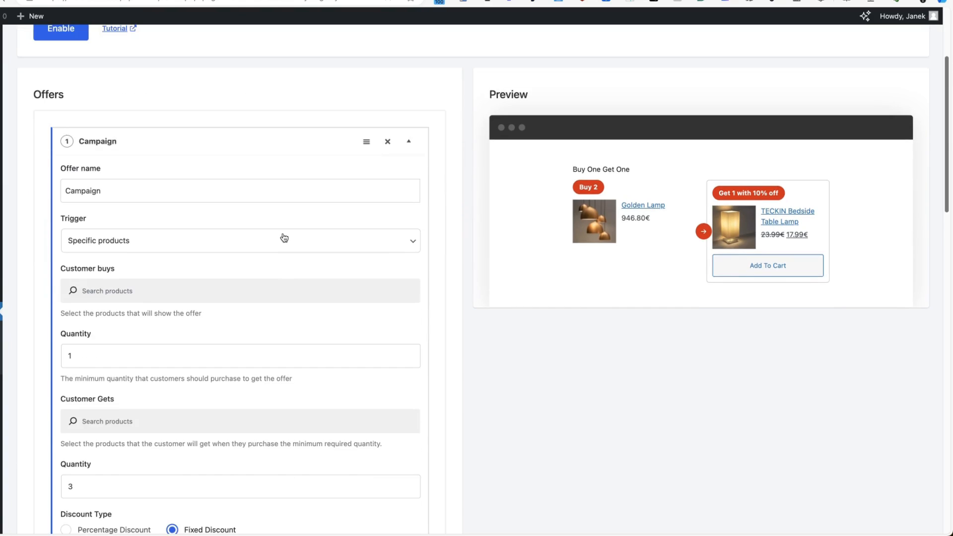
{"action": "left_click", "coordinate": [71, 180]}
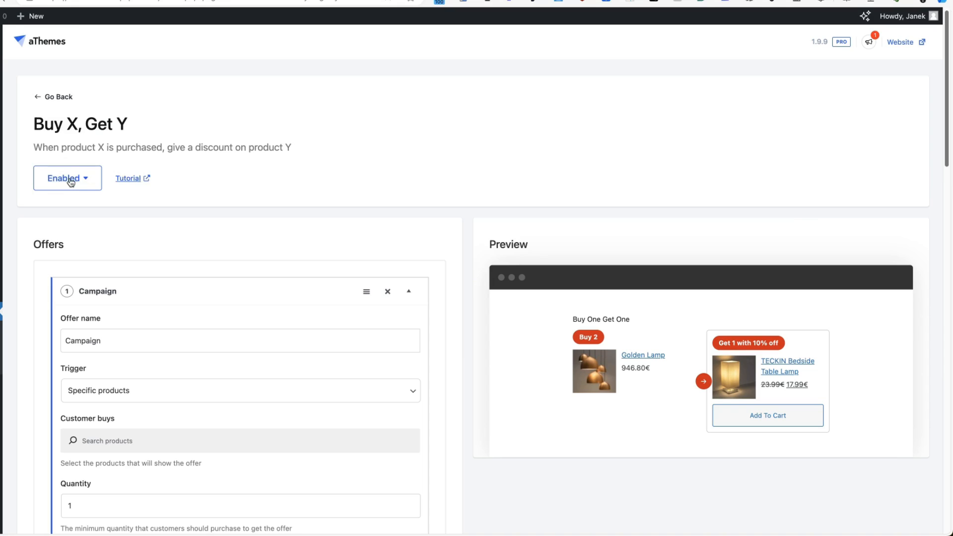
{"action": "scroll", "coordinate": [637, 160], "scroll_direction": "down", "scroll_amount": 3}
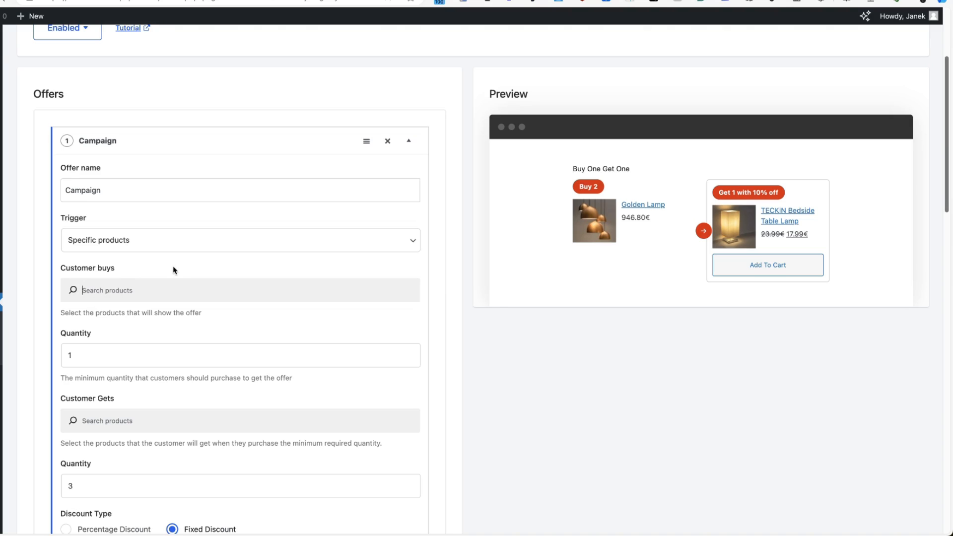
{"action": "type", "text": "wall"}
{"action": "left_click", "coordinate": [398, 329]}
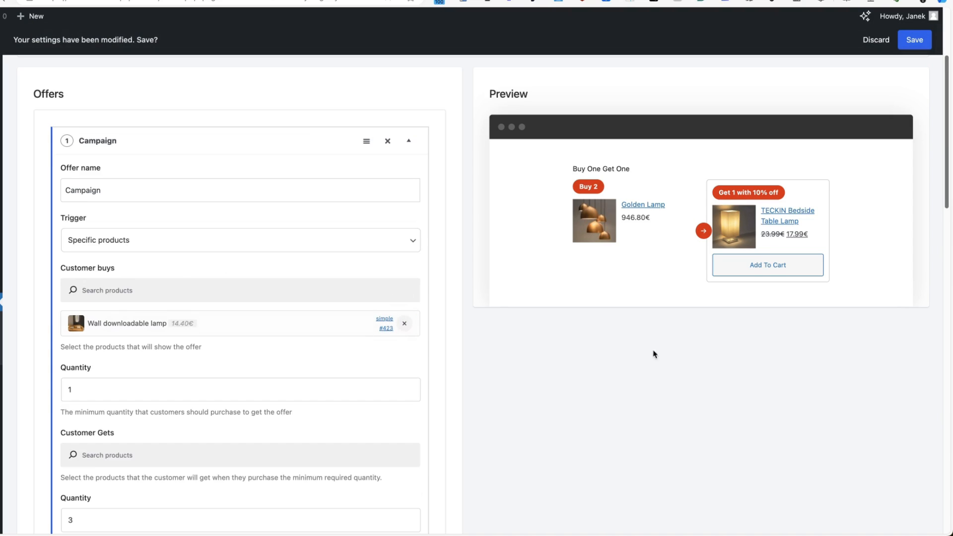
{"action": "scroll", "coordinate": [541, 323], "scroll_direction": "down", "scroll_amount": 3}
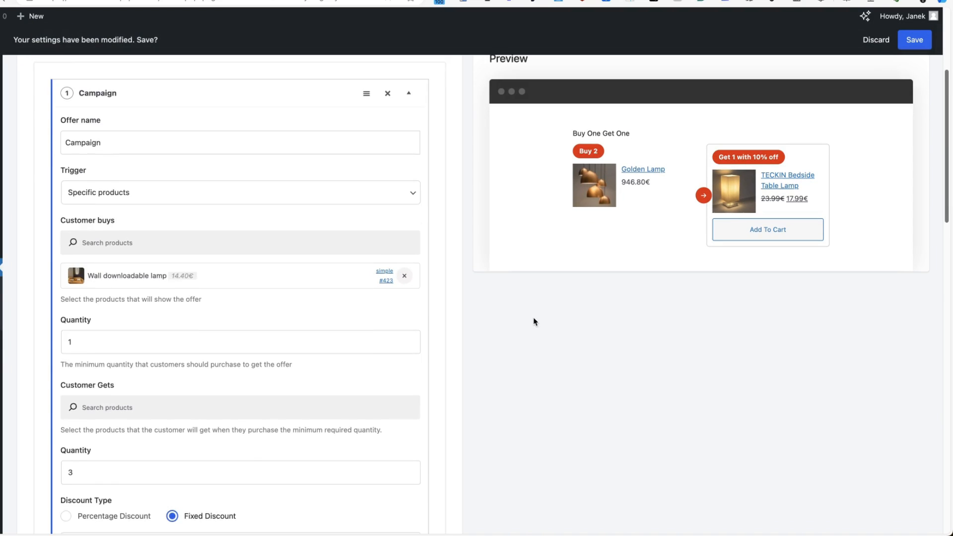
{"action": "left_click_drag", "start_coordinate": [74, 243], "coordinate": [40, 243]}
{"action": "type", "text": "2"}
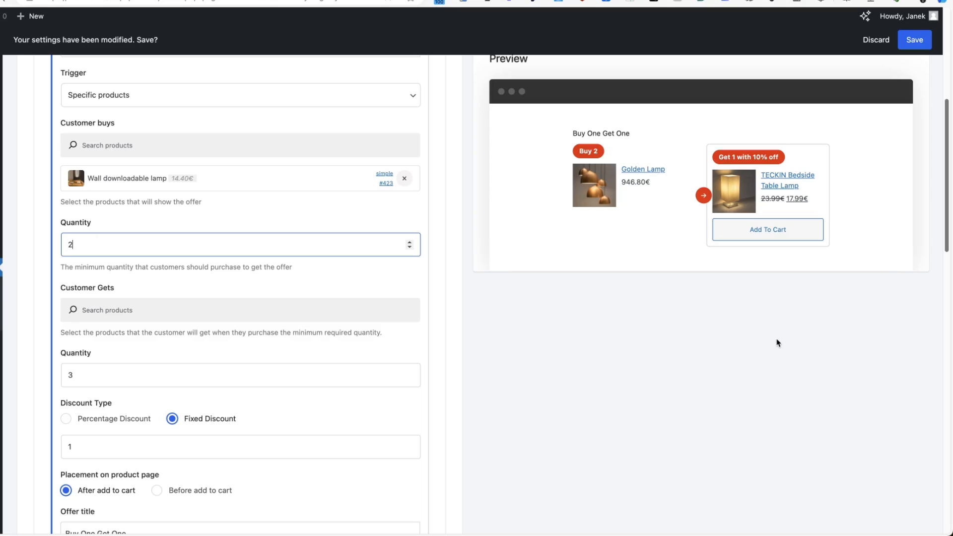
Give Radius Hausen at a 100% percentage discount, and save the offer.
{"action": "left_click", "coordinate": [119, 308]}
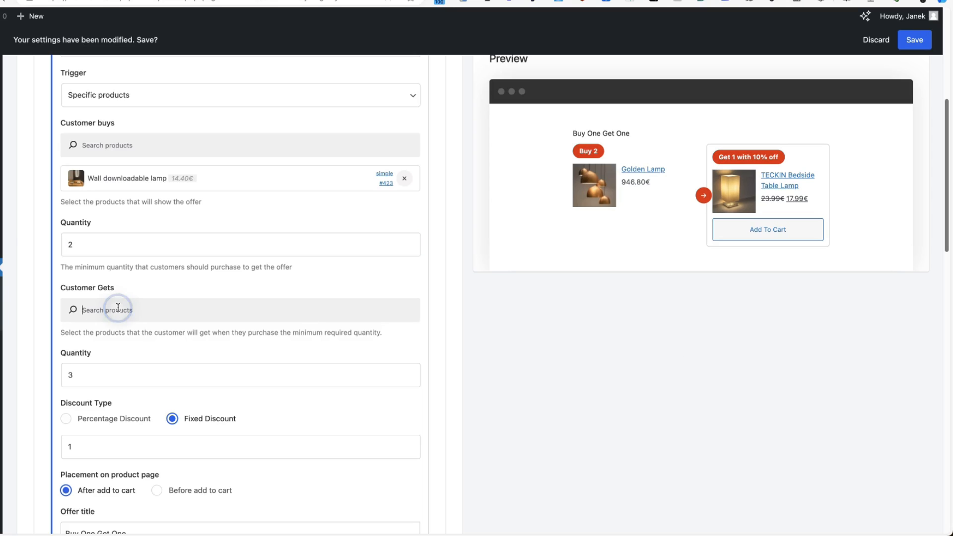
{"action": "type", "text": "hart"}
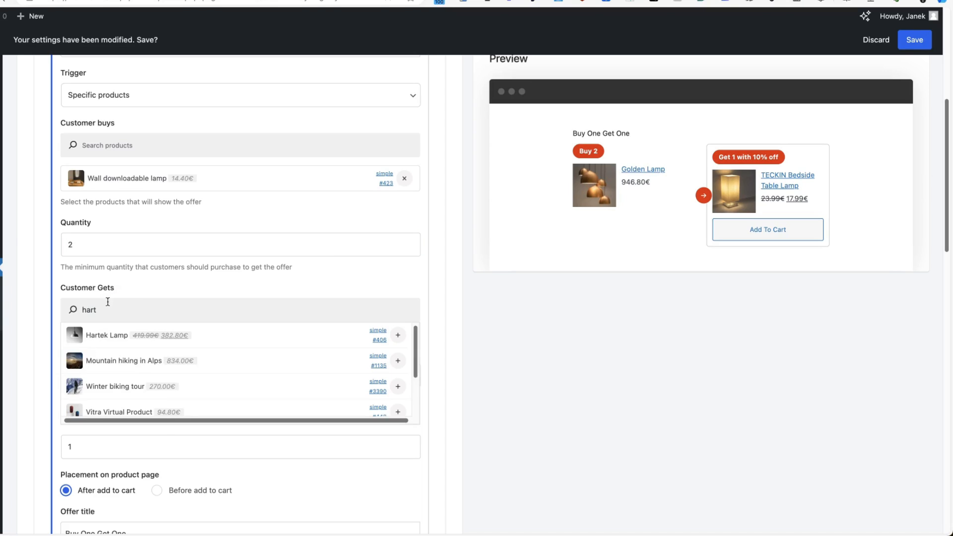
{"action": "left_click", "coordinate": [399, 336]}
{"action": "scroll", "coordinate": [174, 336], "scroll_direction": "down", "scroll_amount": 2}
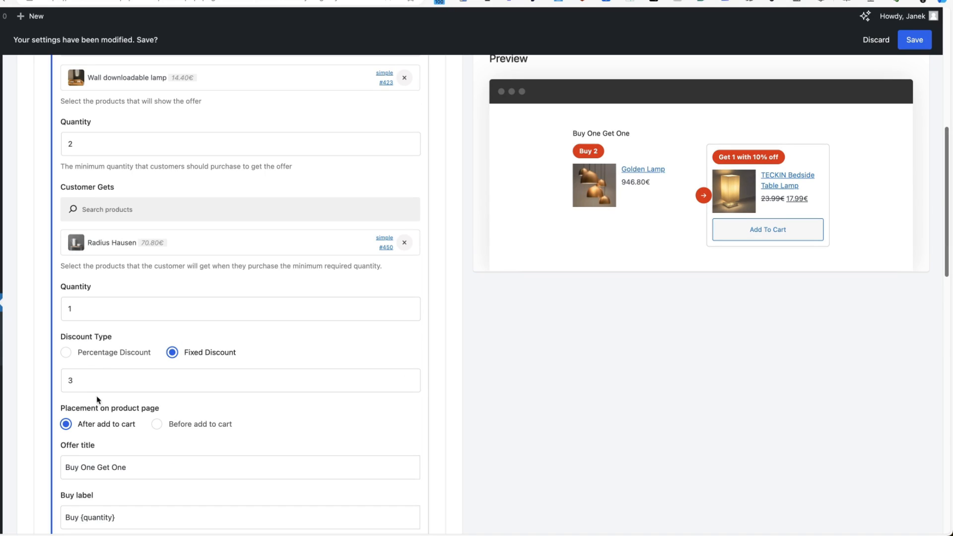
{"action": "left_click", "coordinate": [68, 355]}
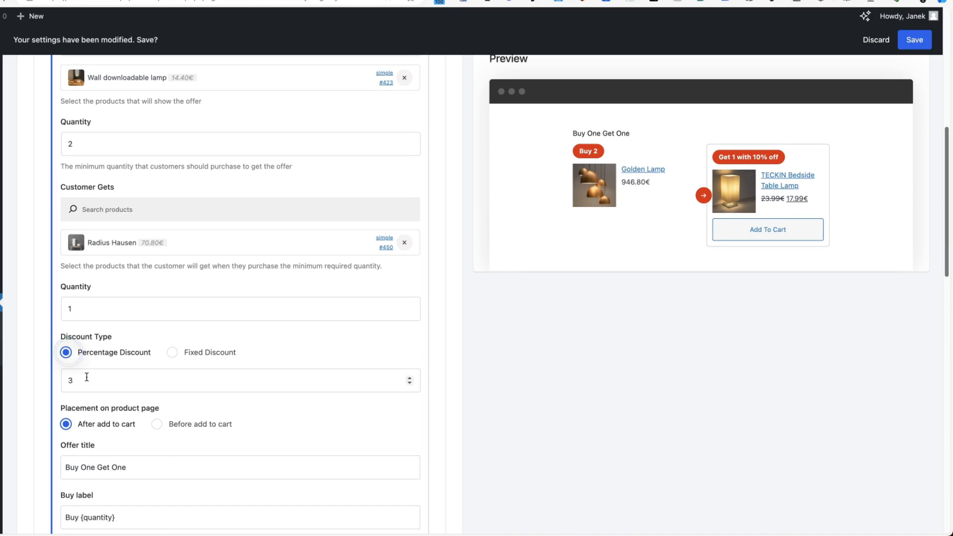
{"action": "left_click", "coordinate": [79, 380]}
{"action": "key", "text": "BackSpace"}
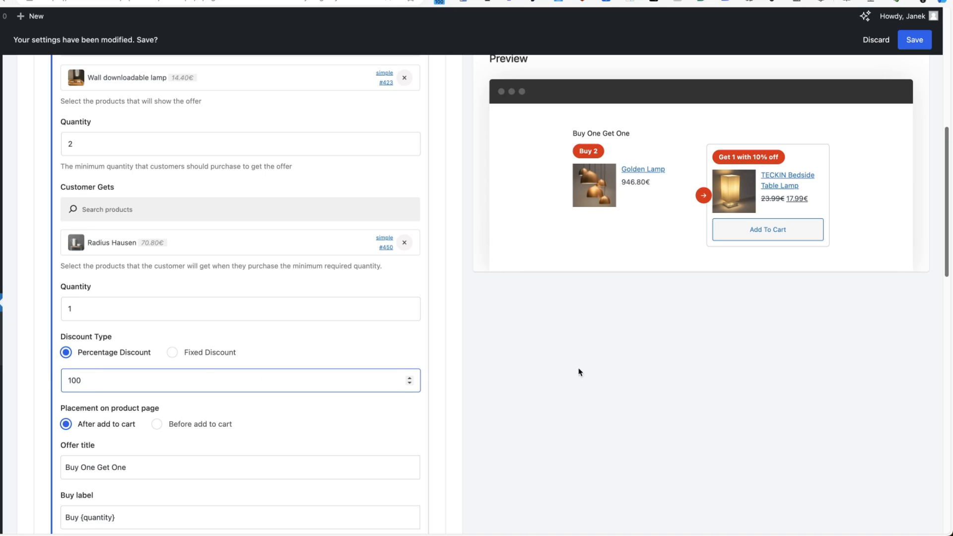
{"action": "scroll", "coordinate": [271, 415], "scroll_direction": "down", "scroll_amount": 7}
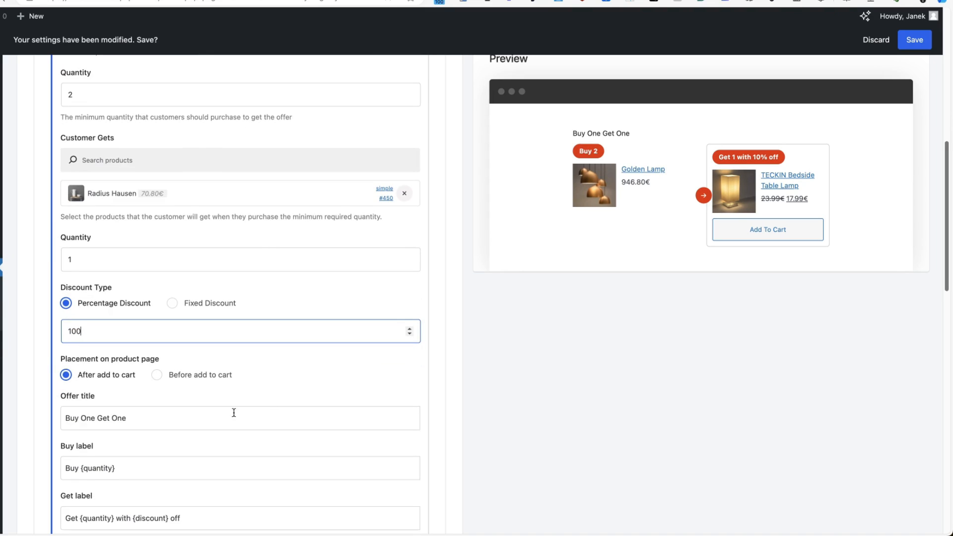
{"action": "scroll", "coordinate": [206, 421], "scroll_direction": "down", "scroll_amount": 7}
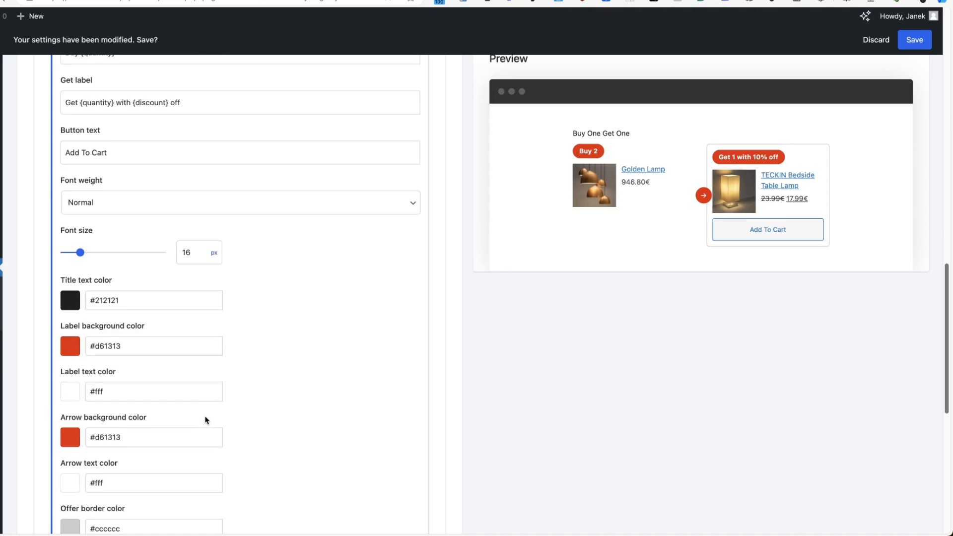
{"action": "scroll", "coordinate": [791, 251], "scroll_direction": "up", "scroll_amount": 10}
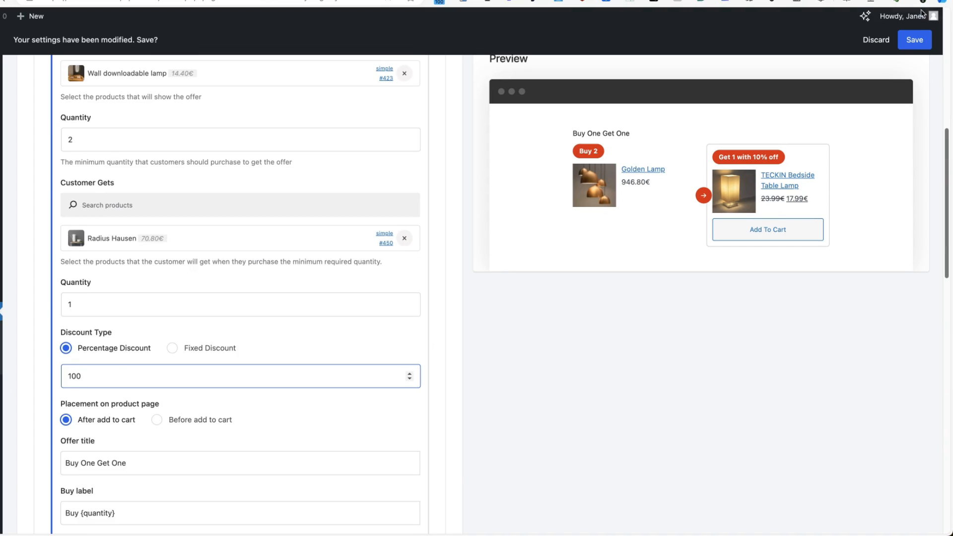
{"action": "left_click", "coordinate": [915, 39]}
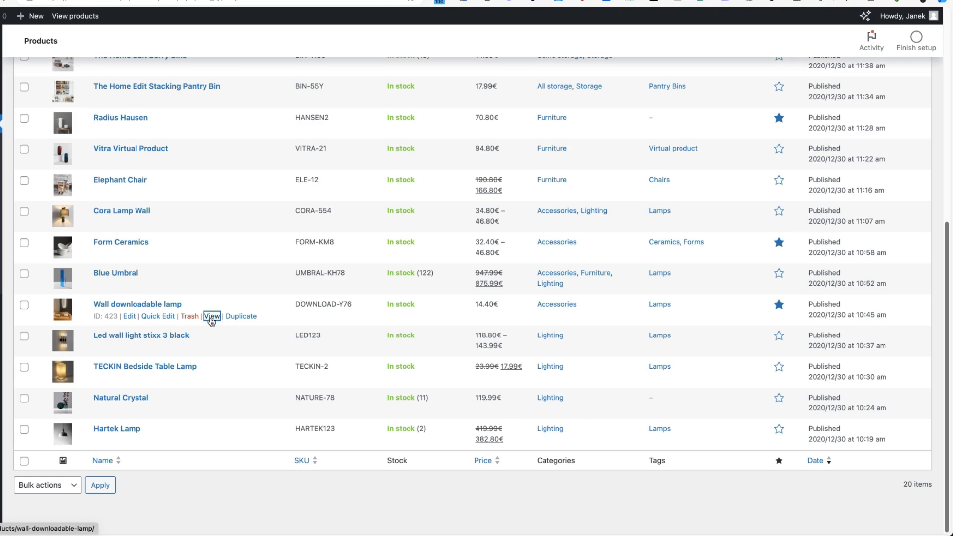
Add two Wall downloadable lamps plus the free Radius Hausen to the cart.
{"action": "left_click", "coordinate": [212, 316]}
{"action": "scroll", "coordinate": [694, 205], "scroll_direction": "down", "scroll_amount": 1}
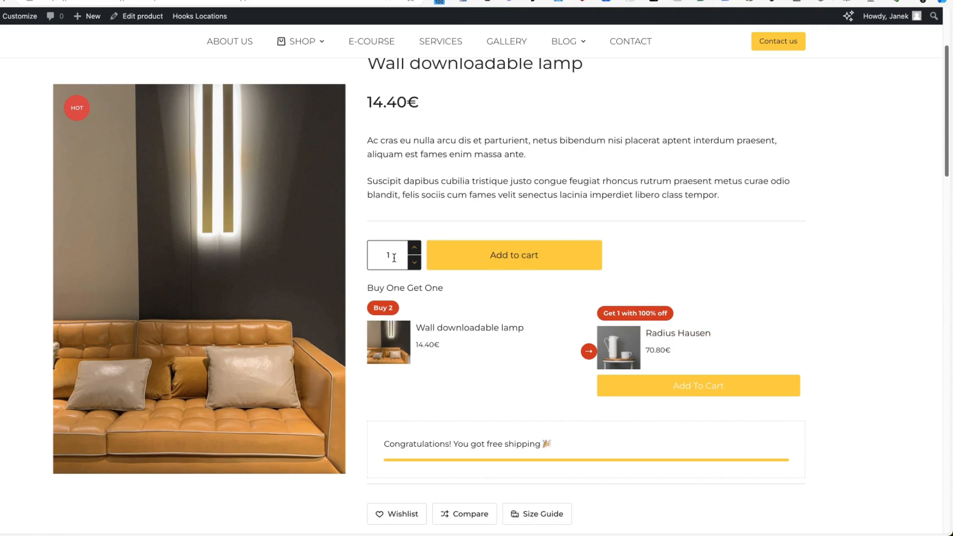
{"action": "left_click", "coordinate": [415, 247]}
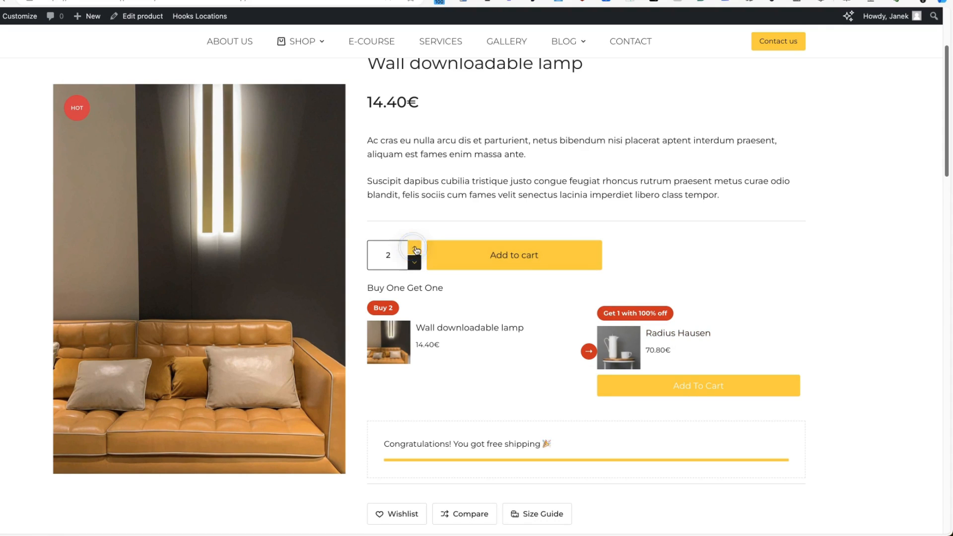
{"action": "left_click", "coordinate": [505, 257]}
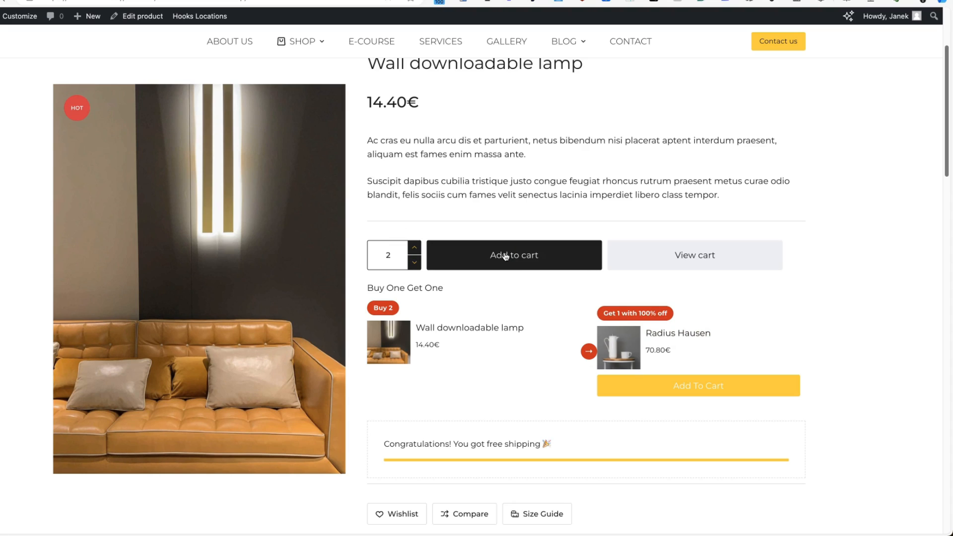
{"action": "left_click", "coordinate": [703, 385]}
{"action": "scroll", "coordinate": [702, 388], "scroll_direction": "down", "scroll_amount": 5}
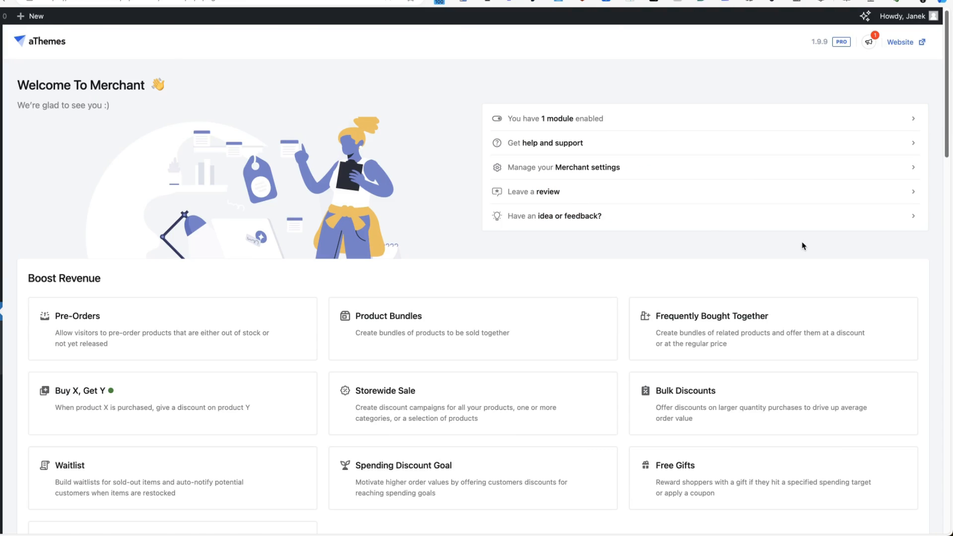
Open Storewide Sale and limit its trigger to the Accessories category.
{"action": "scroll", "coordinate": [682, 296], "scroll_direction": "down", "scroll_amount": 5}
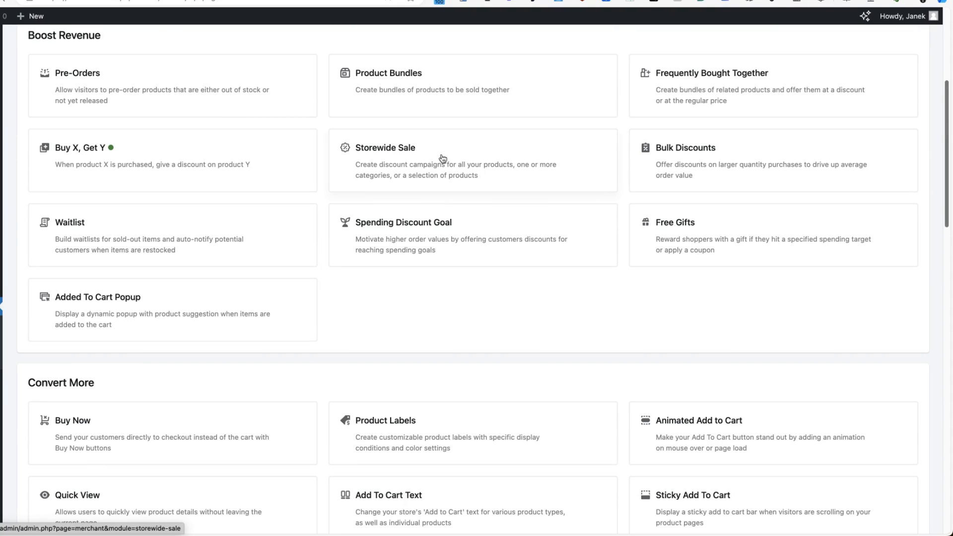
{"action": "left_click", "coordinate": [411, 171]}
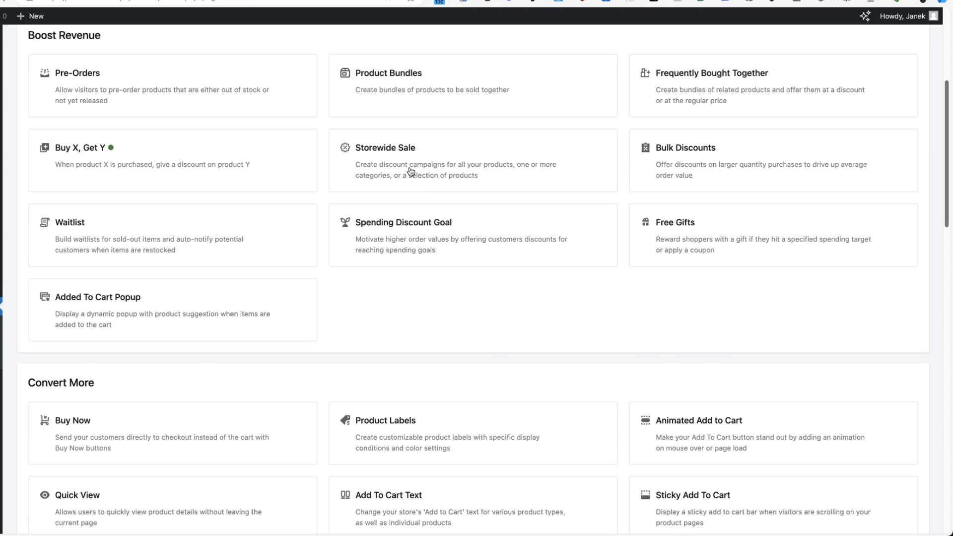
{"action": "scroll", "coordinate": [353, 228], "scroll_direction": "down", "scroll_amount": 5}
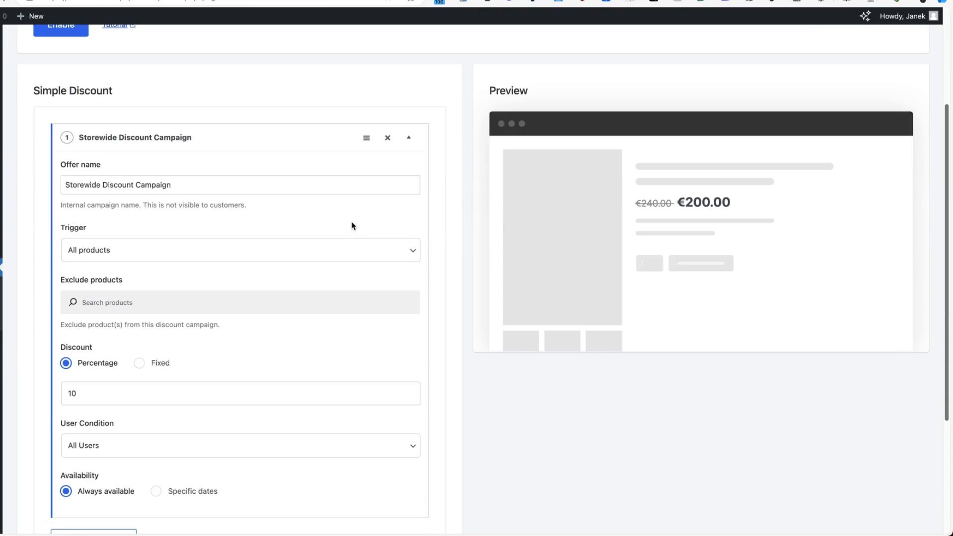
{"action": "left_click", "coordinate": [129, 220]}
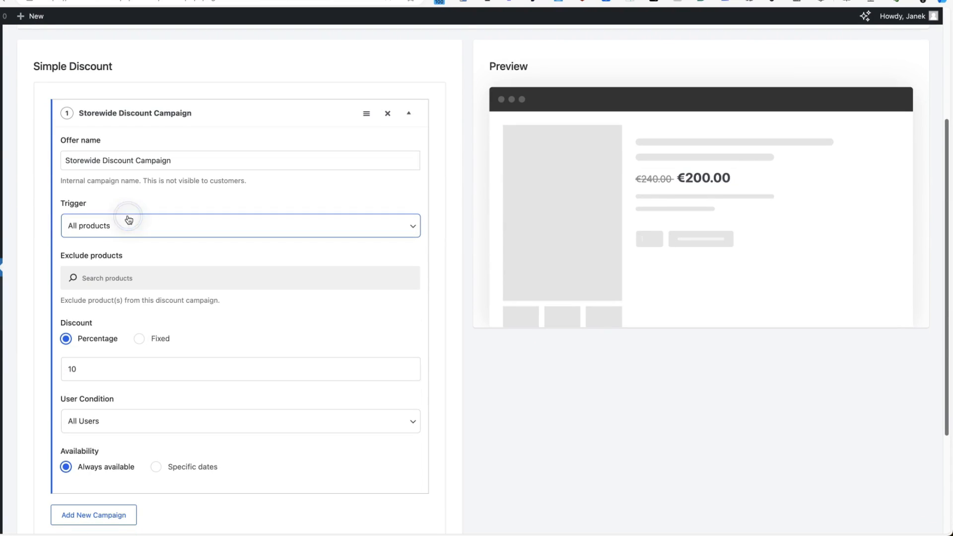
{"action": "left_click", "coordinate": [115, 245]}
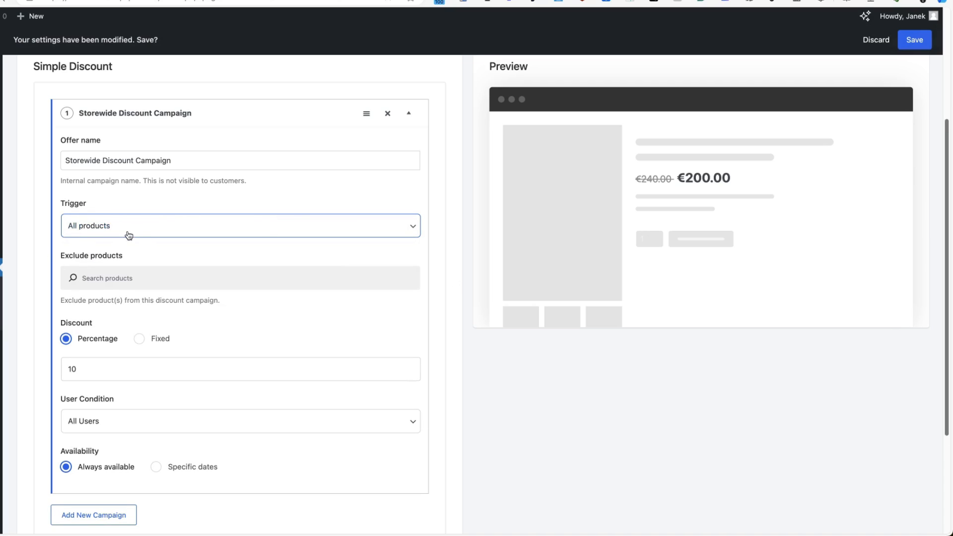
{"action": "left_click", "coordinate": [102, 248]}
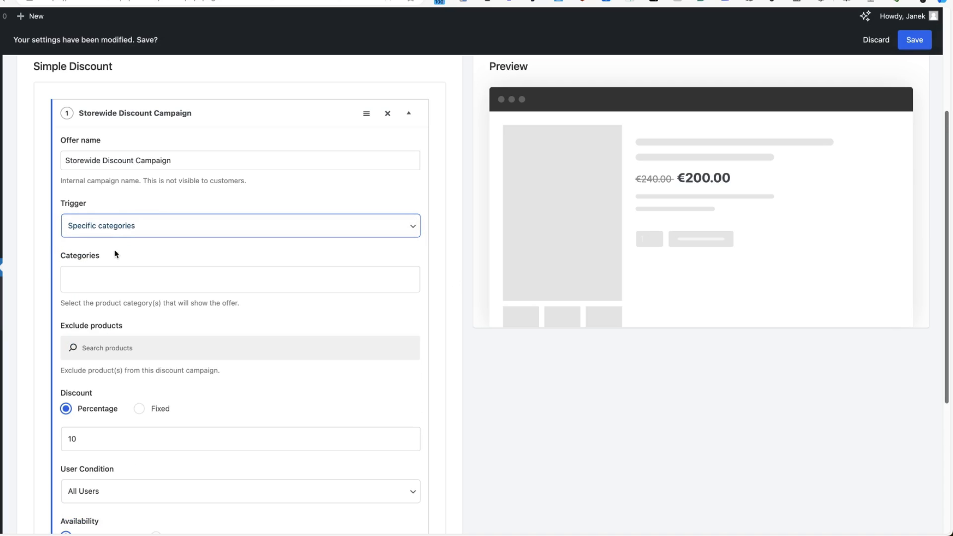
{"action": "left_click", "coordinate": [82, 275]}
{"action": "type", "text": "acc"}
{"action": "left_click", "coordinate": [80, 301]}
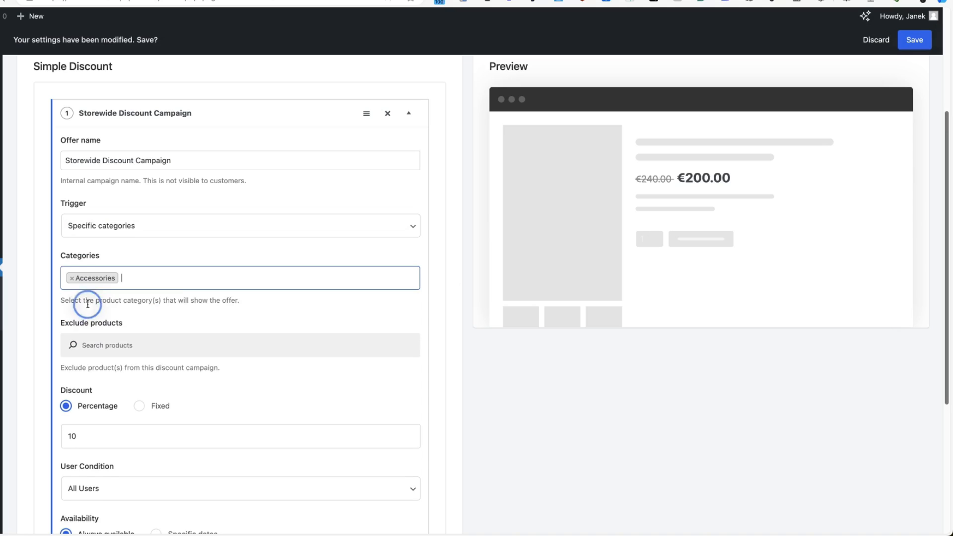
Set the discount to 20%, keeping it available to all users.
{"action": "scroll", "coordinate": [315, 240], "scroll_direction": "down", "scroll_amount": 5}
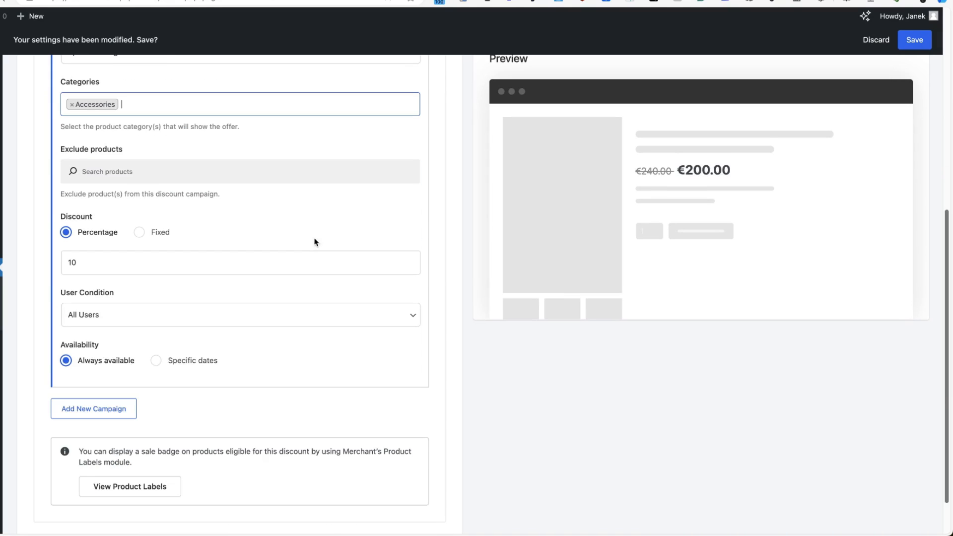
{"action": "double_click", "coordinate": [84, 262]}
{"action": "type", "text": "20"}
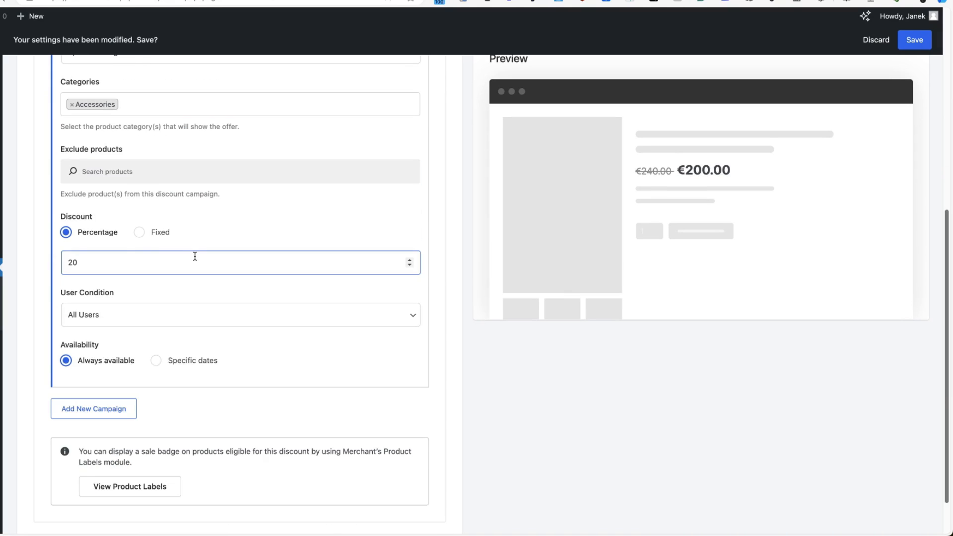
{"action": "left_click", "coordinate": [112, 317]}
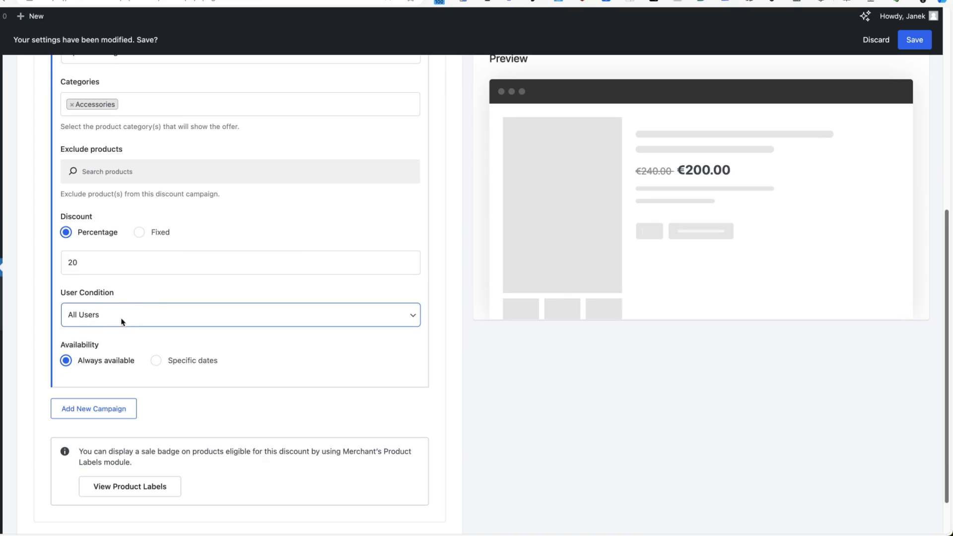
{"action": "left_click", "coordinate": [126, 312]}
{"action": "left_click", "coordinate": [127, 314]}
Run the sale from 05-19-2024 to 05-31-2024 and save the campaign.
{"action": "left_click", "coordinate": [157, 362]}
{"action": "left_click", "coordinate": [92, 416]}
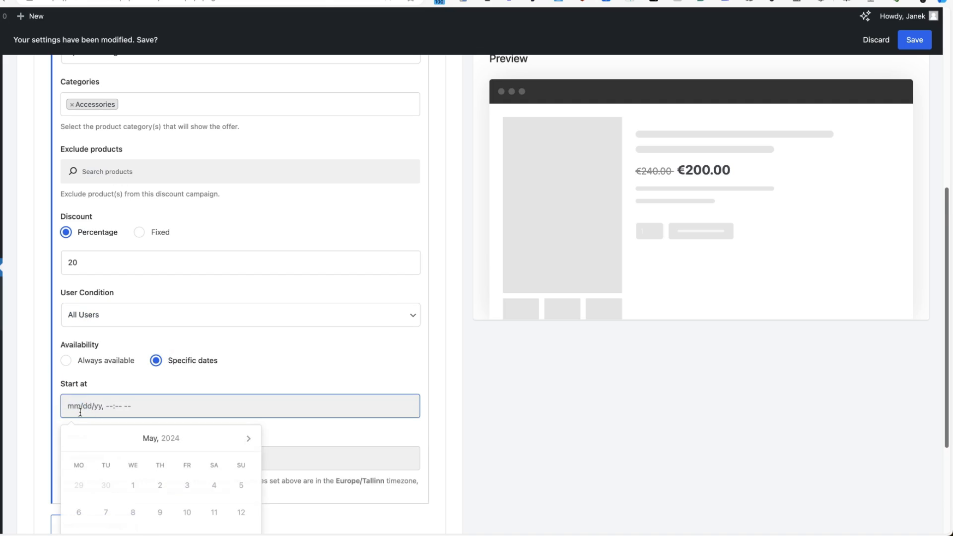
{"action": "scroll", "coordinate": [243, 423], "scroll_direction": "down", "scroll_amount": 3}
{"action": "left_click", "coordinate": [242, 461]}
{"action": "left_click", "coordinate": [77, 378]}
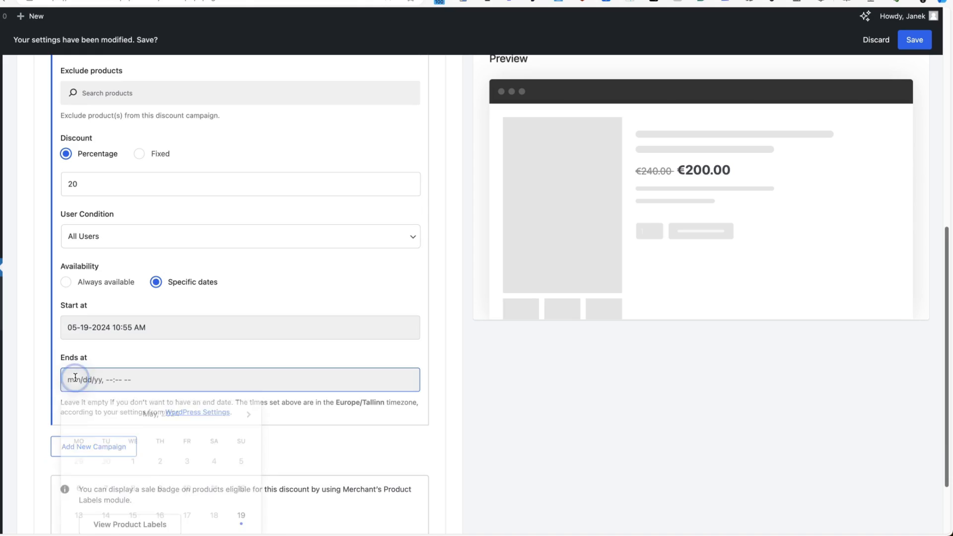
{"action": "scroll", "coordinate": [215, 421], "scroll_direction": "down", "scroll_amount": 3}
{"action": "left_click", "coordinate": [187, 477]}
{"action": "left_click", "coordinate": [661, 388]}
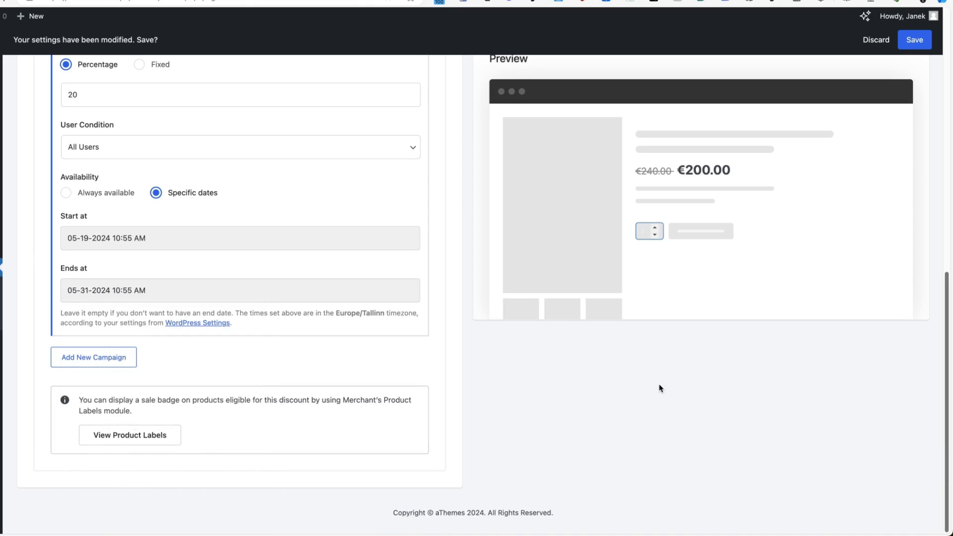
{"action": "left_click", "coordinate": [918, 39]}
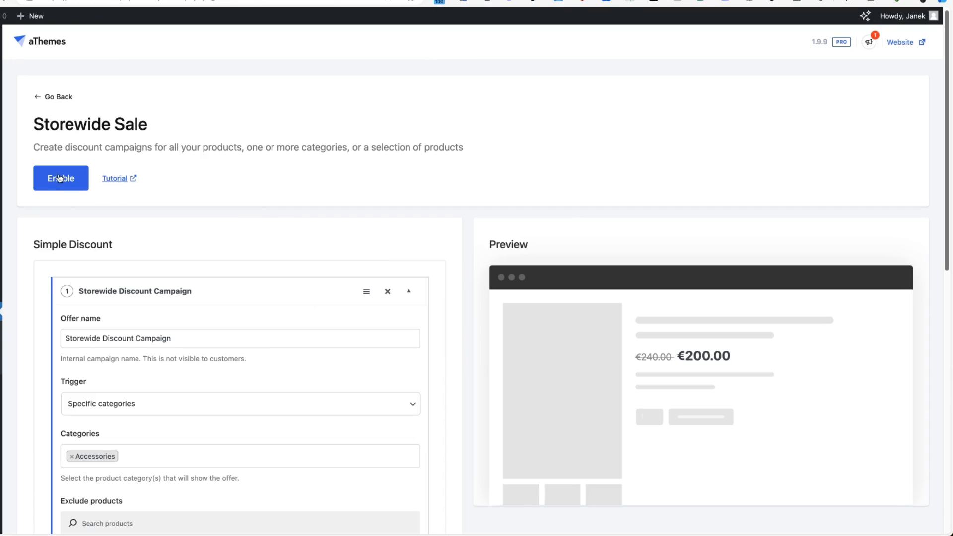
Enable Storewide Sale and view the discounted Accessories category in the shop.
{"action": "left_click", "coordinate": [59, 178]}
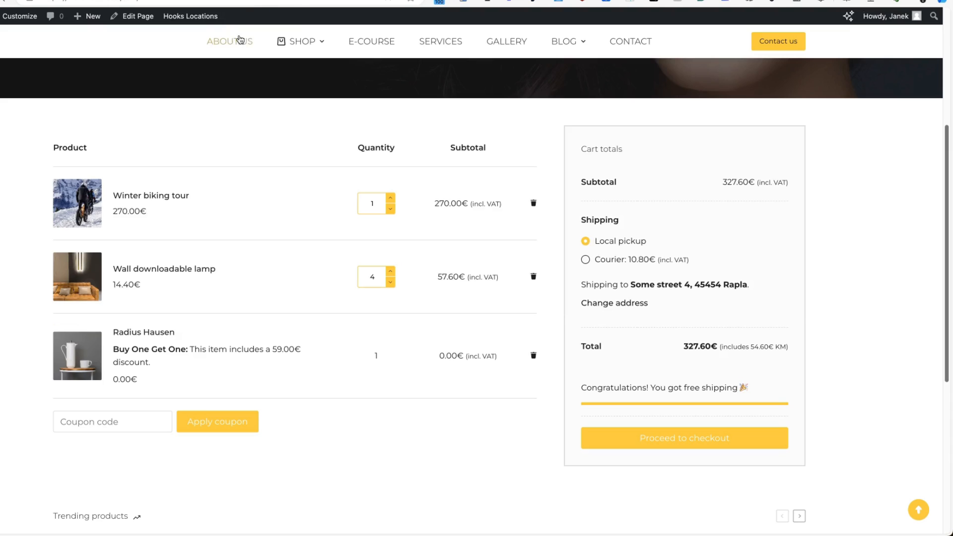
{"action": "mouse_move", "coordinate": [282, 46]}
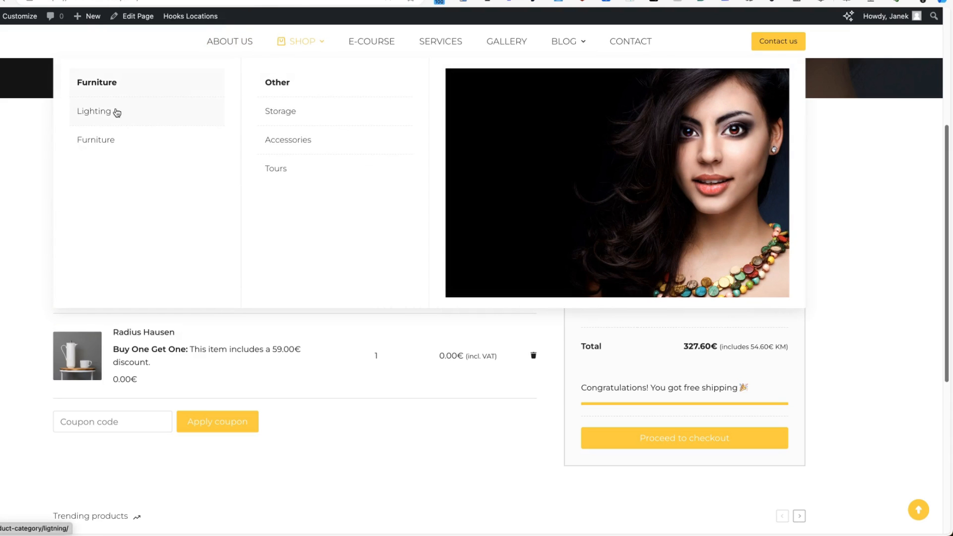
{"action": "left_click", "coordinate": [291, 135]}
{"action": "scroll", "coordinate": [489, 359], "scroll_direction": "down", "scroll_amount": 6}
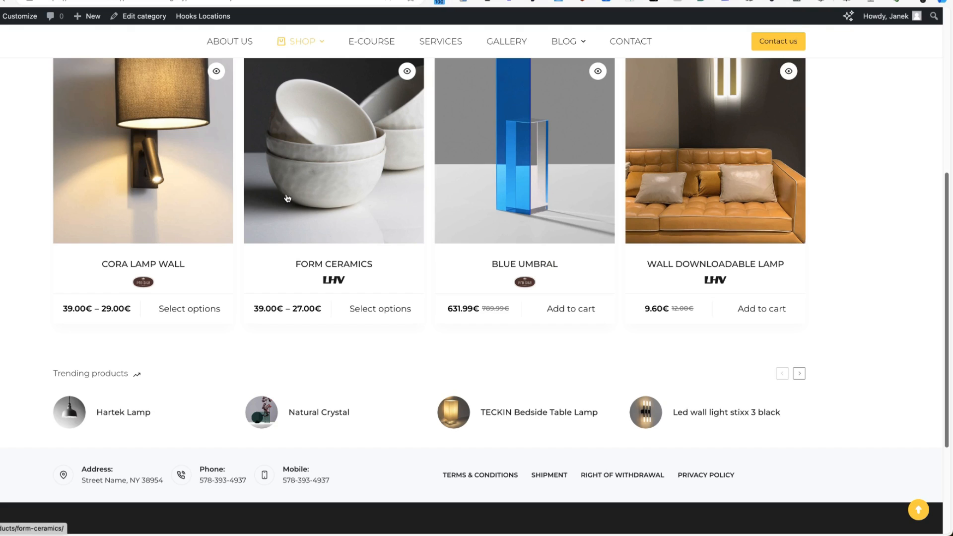
{"action": "scroll", "coordinate": [30, 281], "scroll_direction": "down", "scroll_amount": 1}
Return to the Merchant dashboard and open the Bulk Discounts module.
{"action": "mouse_move", "coordinate": [206, 20]}
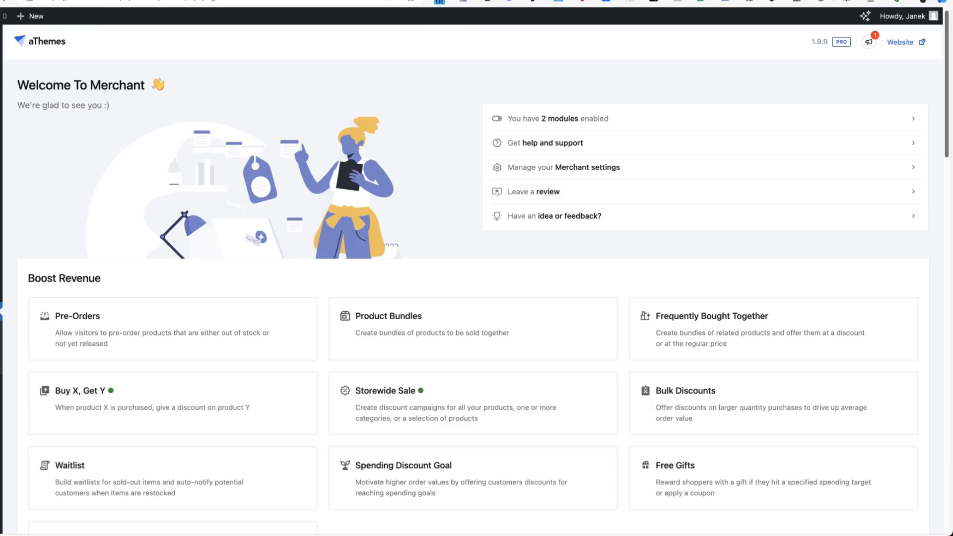
{"action": "scroll", "coordinate": [604, 334], "scroll_direction": "down", "scroll_amount": 3}
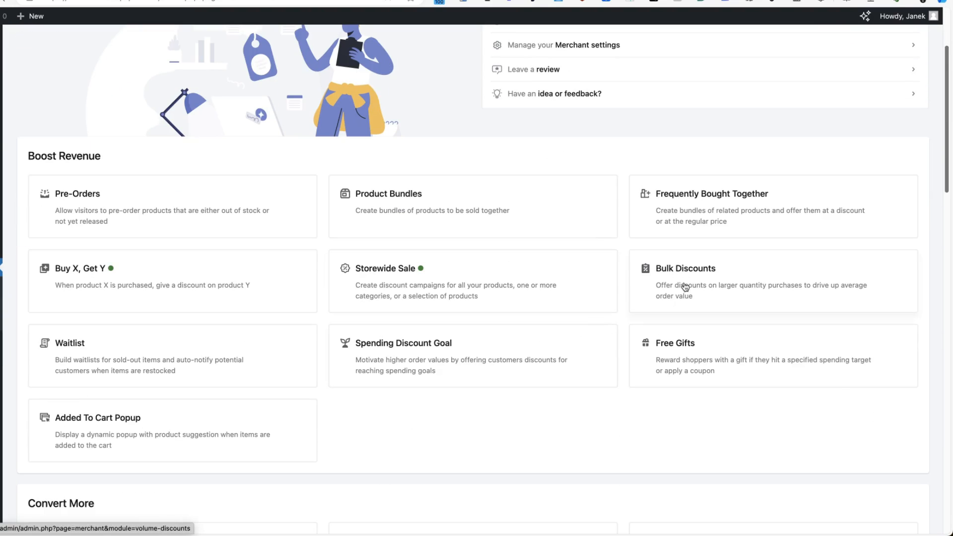
{"action": "left_click", "coordinate": [703, 277]}
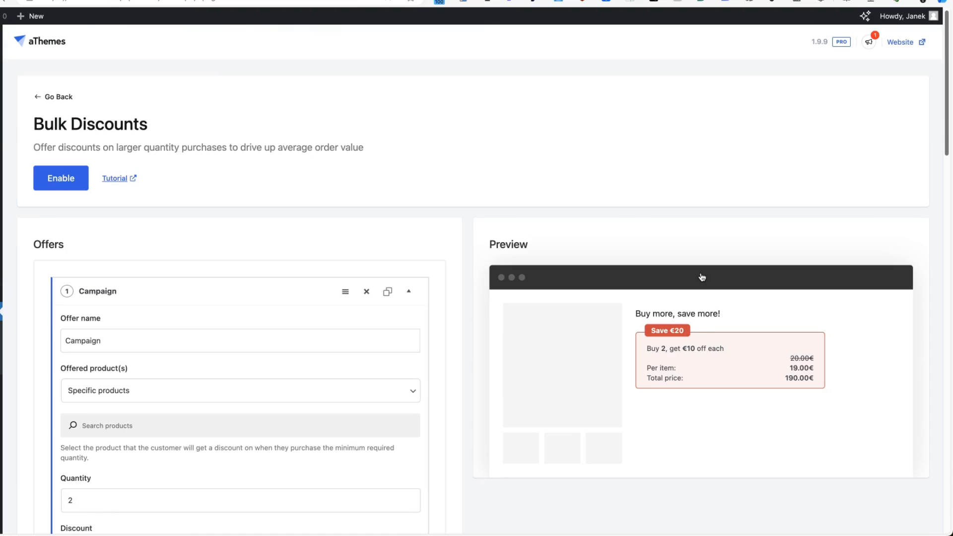
Set the bulk discount quantity to 5.
{"action": "scroll", "coordinate": [156, 280], "scroll_direction": "down", "scroll_amount": 3}
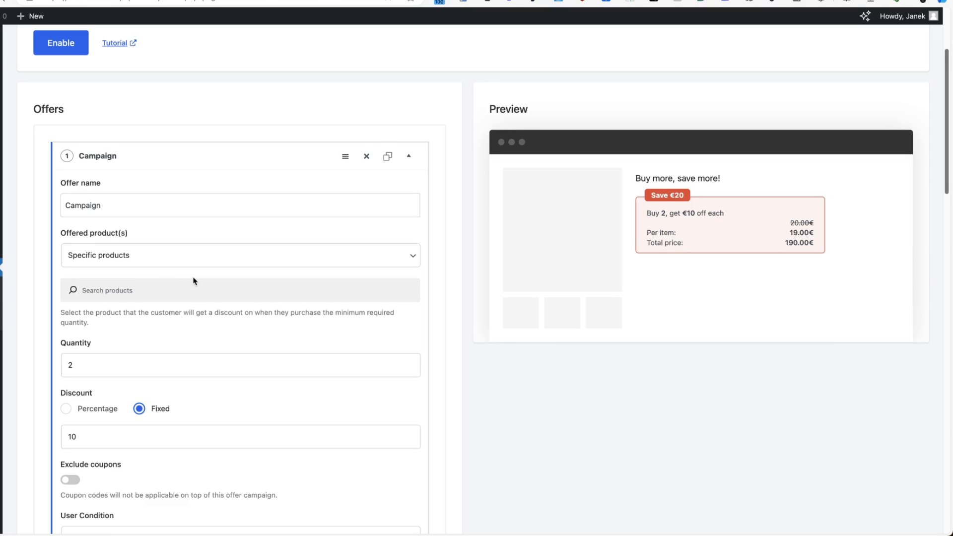
{"action": "scroll", "coordinate": [194, 281], "scroll_direction": "down", "scroll_amount": 2}
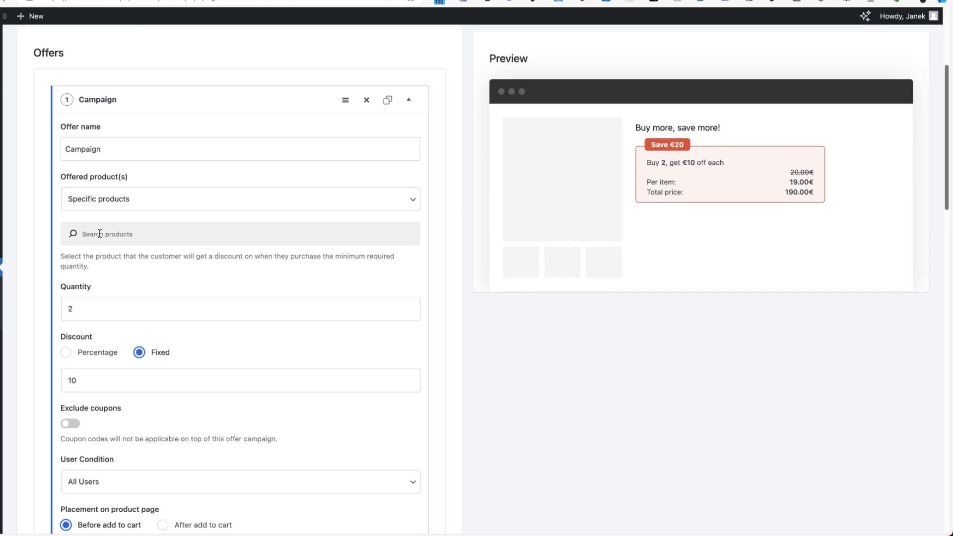
{"action": "double_click", "coordinate": [79, 307]}
{"action": "type", "text": "5"}
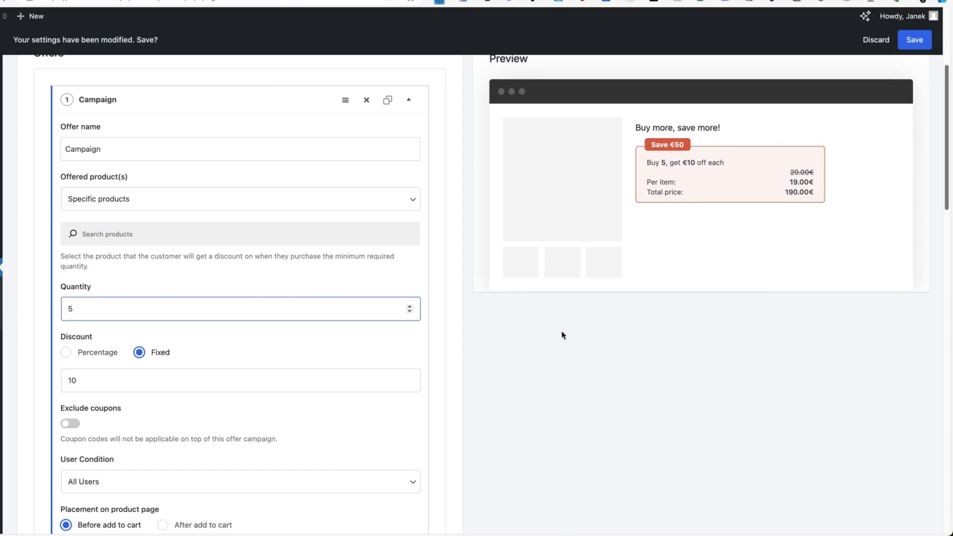
{"action": "left_click", "coordinate": [587, 361]}
Make the bulk discount 20% off each item as a percentage.
{"action": "scroll", "coordinate": [171, 311], "scroll_direction": "down", "scroll_amount": 1}
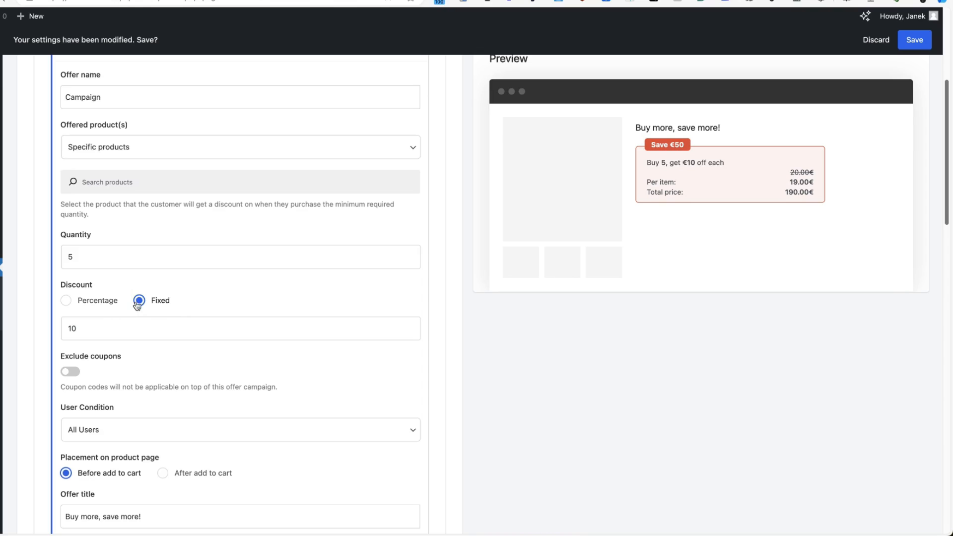
{"action": "left_click", "coordinate": [65, 301]}
{"action": "left_click_drag", "start_coordinate": [87, 331], "coordinate": [53, 325]}
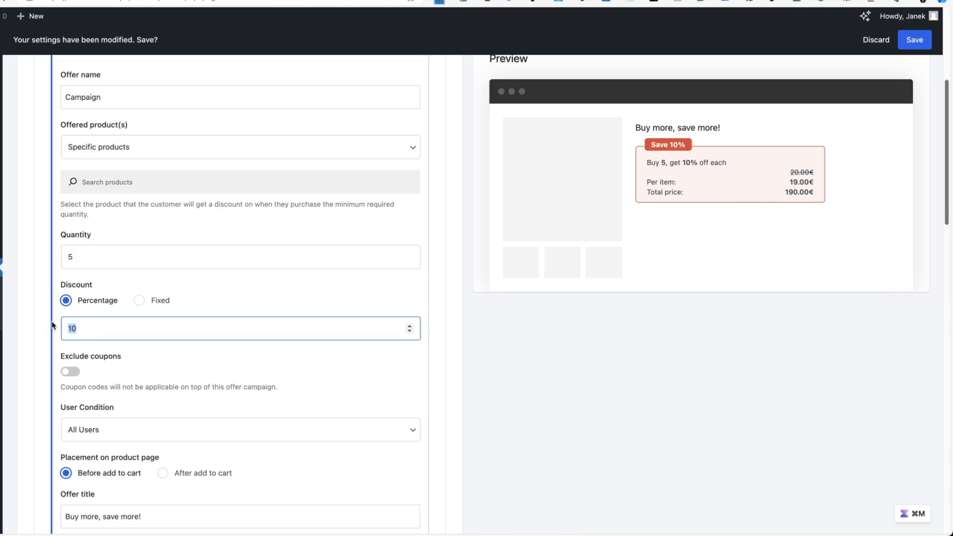
{"action": "type", "text": "20"}
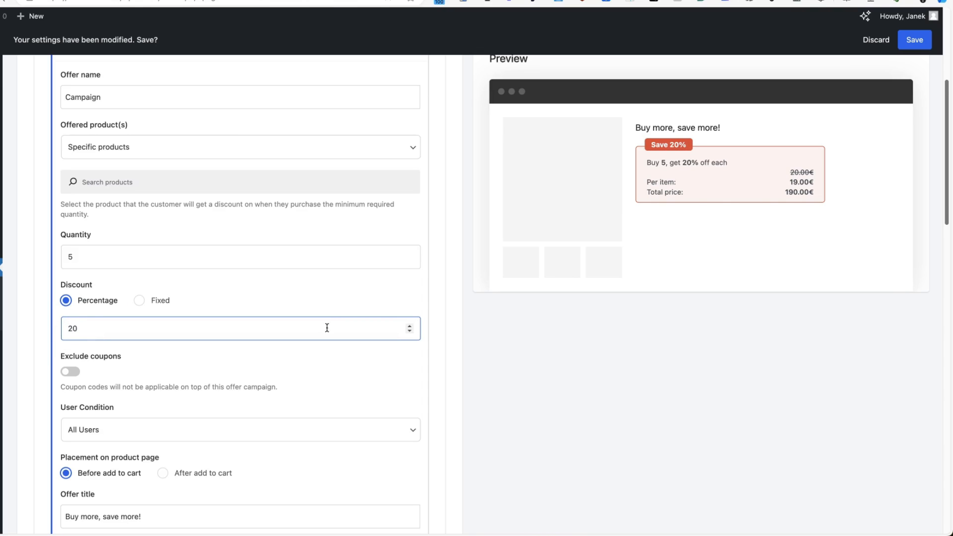
{"action": "left_click", "coordinate": [543, 362]}
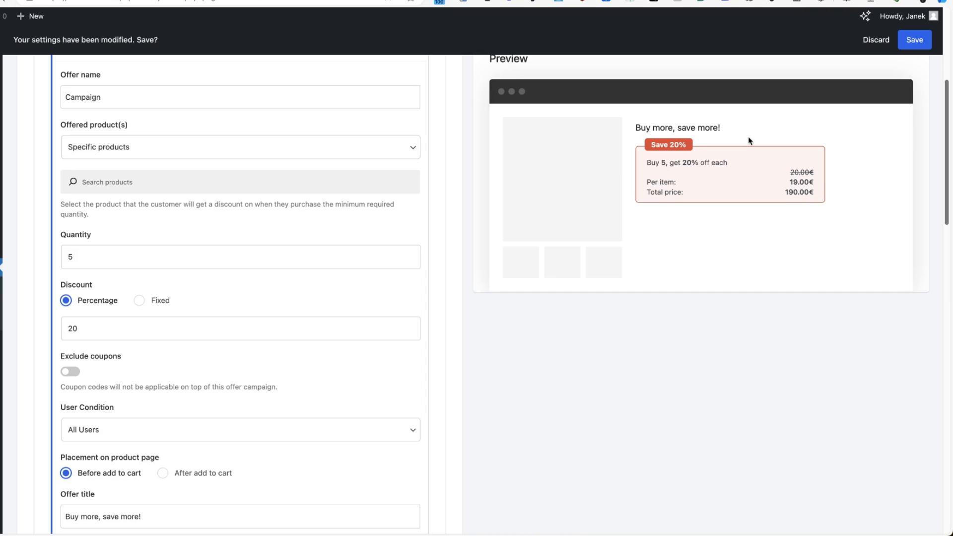
{"action": "scroll", "coordinate": [329, 298], "scroll_direction": "down", "scroll_amount": 3}
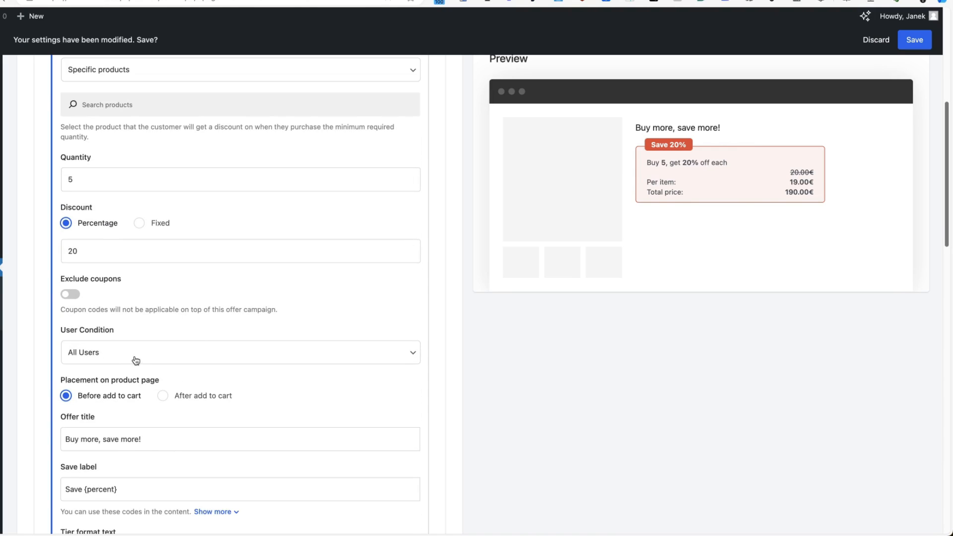
{"action": "scroll", "coordinate": [137, 361], "scroll_direction": "down", "scroll_amount": 4}
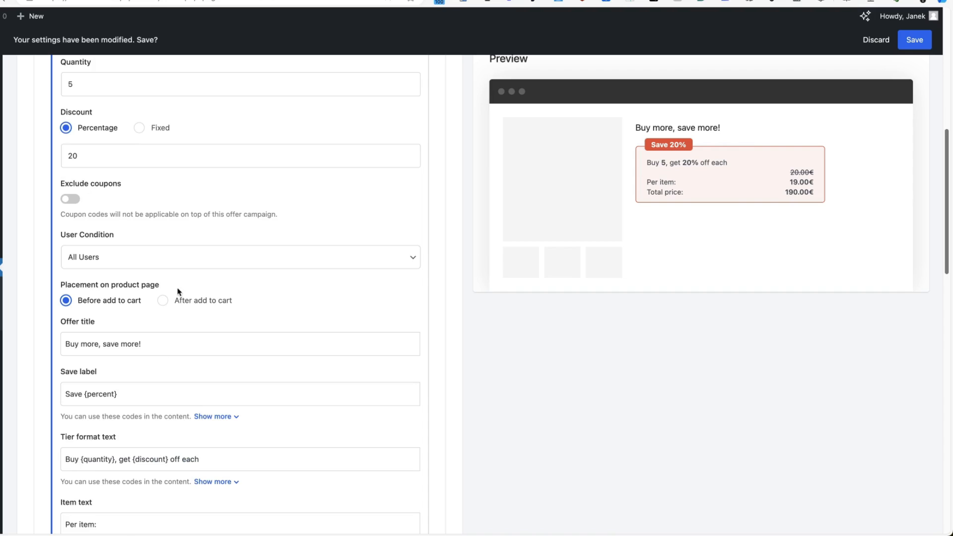
{"action": "scroll", "coordinate": [166, 303], "scroll_direction": "down", "scroll_amount": 10}
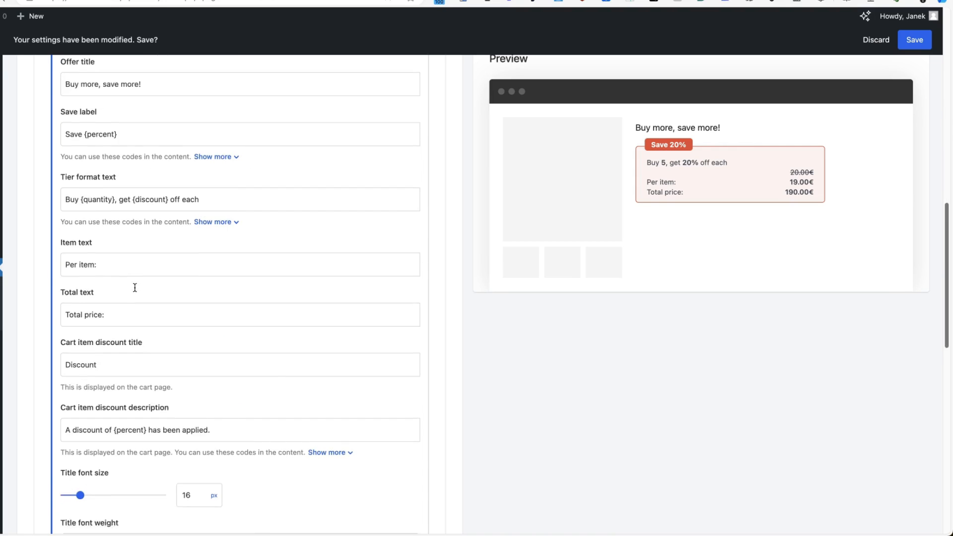
{"action": "scroll", "coordinate": [135, 288], "scroll_direction": "down", "scroll_amount": 20}
{"action": "scroll", "coordinate": [134, 283], "scroll_direction": "up", "scroll_amount": 12}
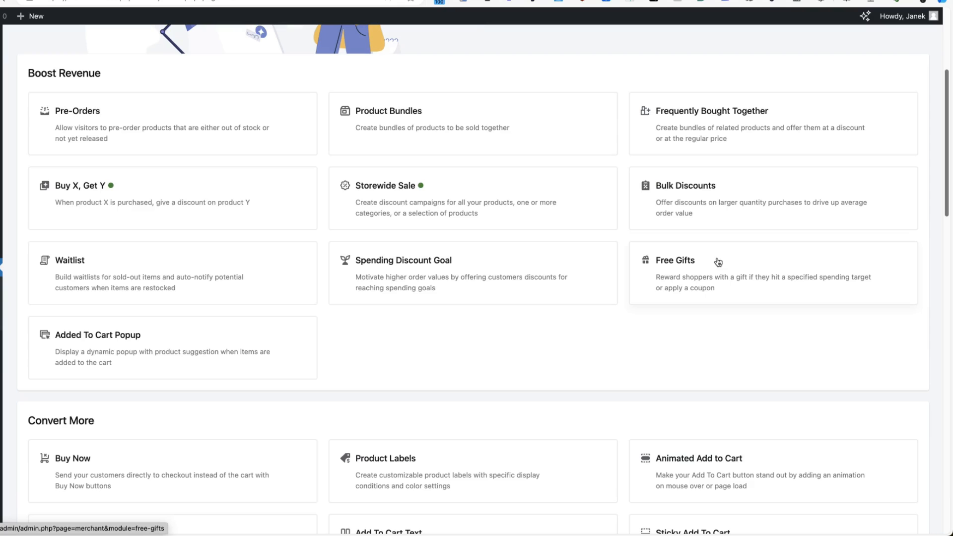
Enable the Waitlist module and save its settings with the form shown on backorders.
{"action": "scroll", "coordinate": [715, 264], "scroll_direction": "down", "scroll_amount": 2}
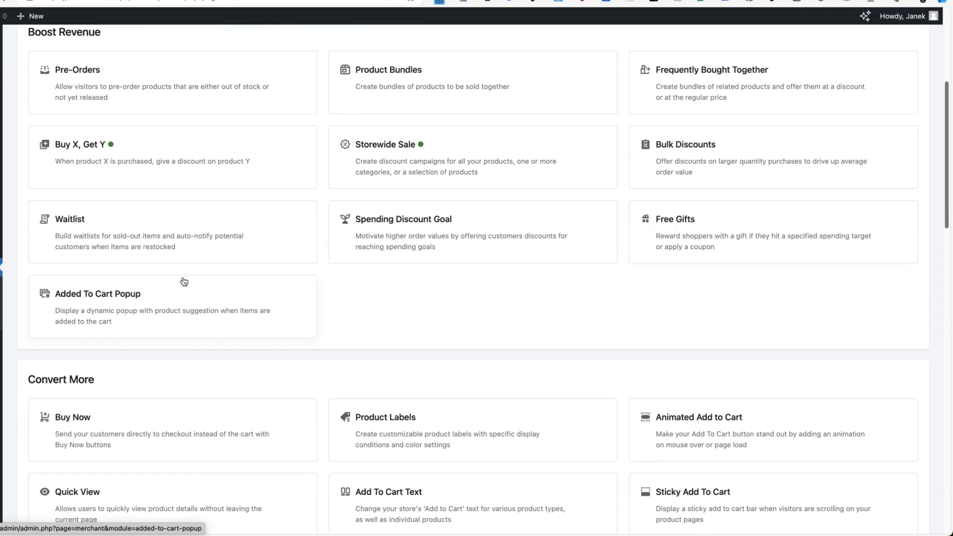
{"action": "scroll", "coordinate": [393, 303], "scroll_direction": "down", "scroll_amount": 1}
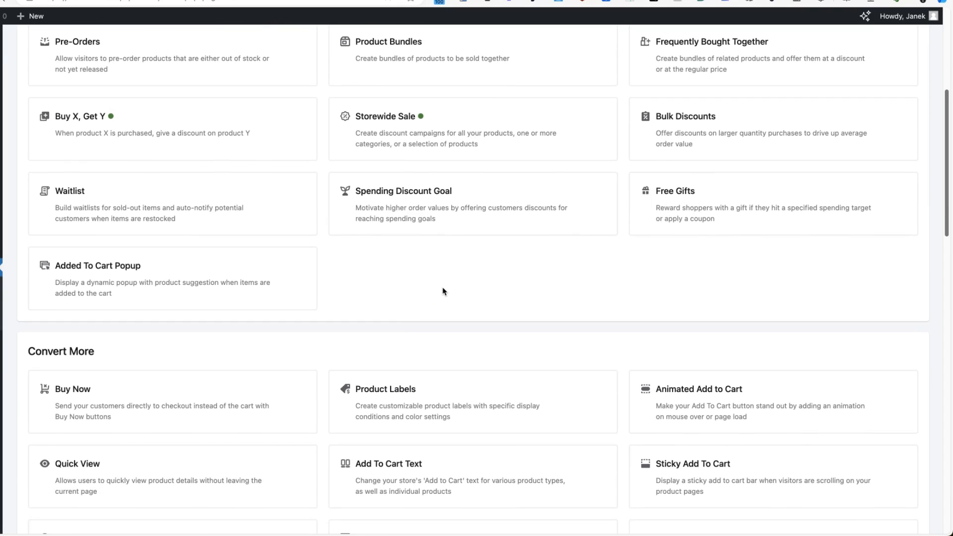
{"action": "left_click", "coordinate": [30, 188]}
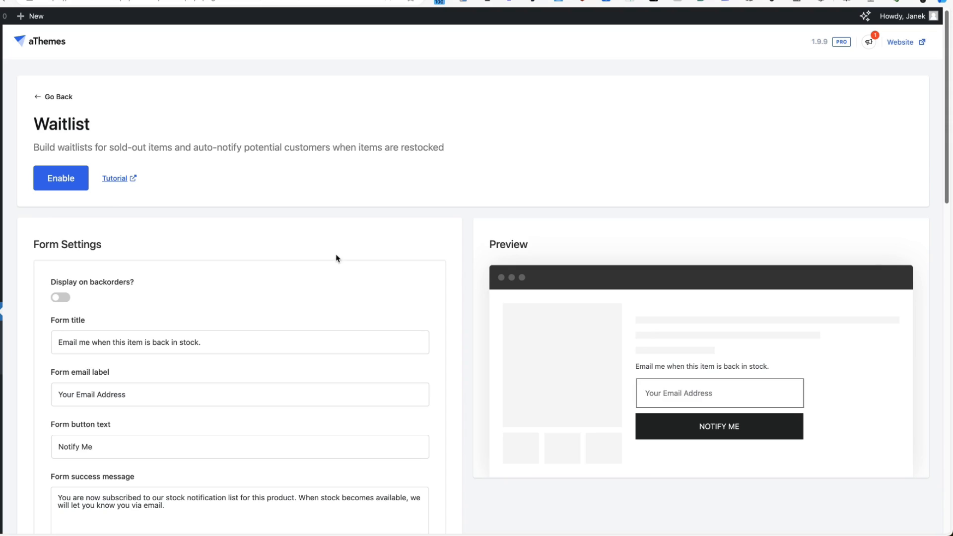
{"action": "left_click", "coordinate": [59, 178]}
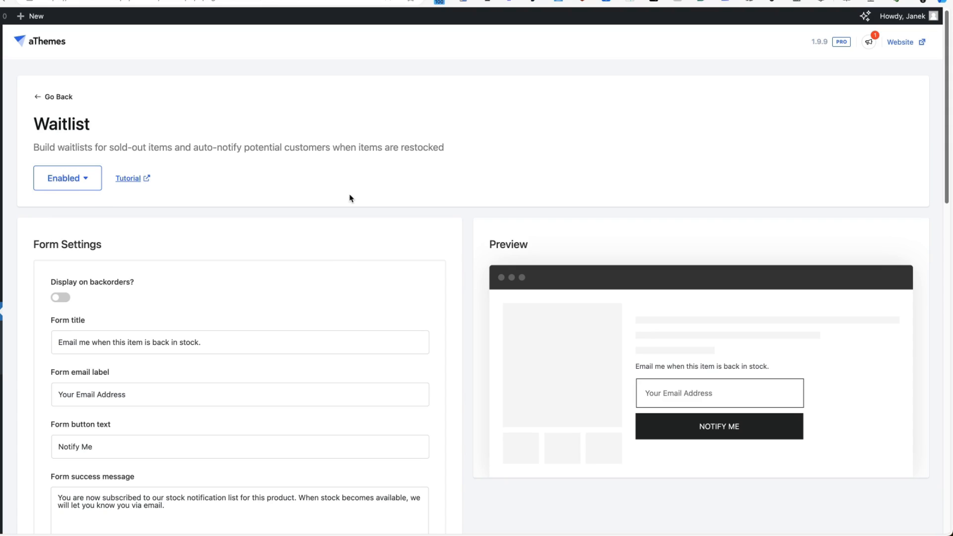
{"action": "scroll", "coordinate": [228, 259], "scroll_direction": "down", "scroll_amount": 5}
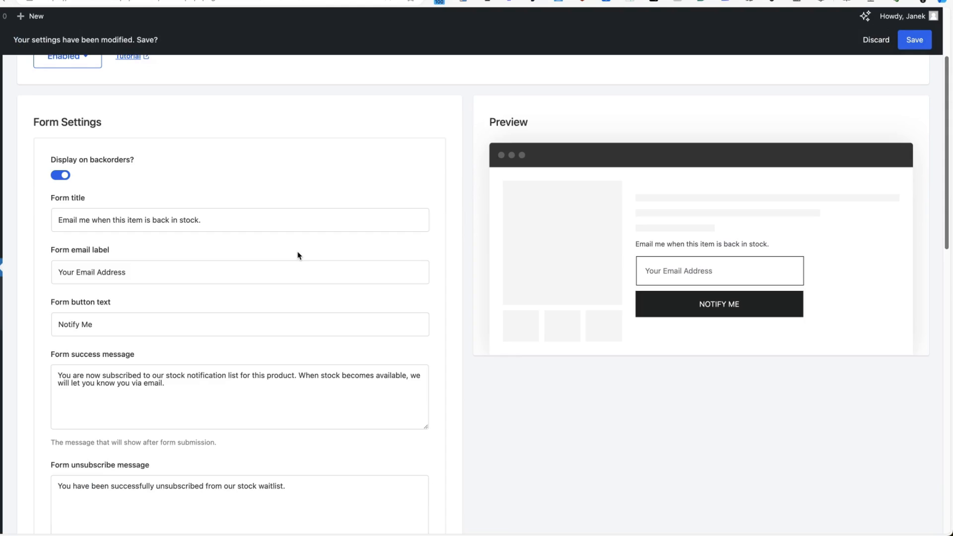
{"action": "scroll", "coordinate": [185, 303], "scroll_direction": "down", "scroll_amount": 10}
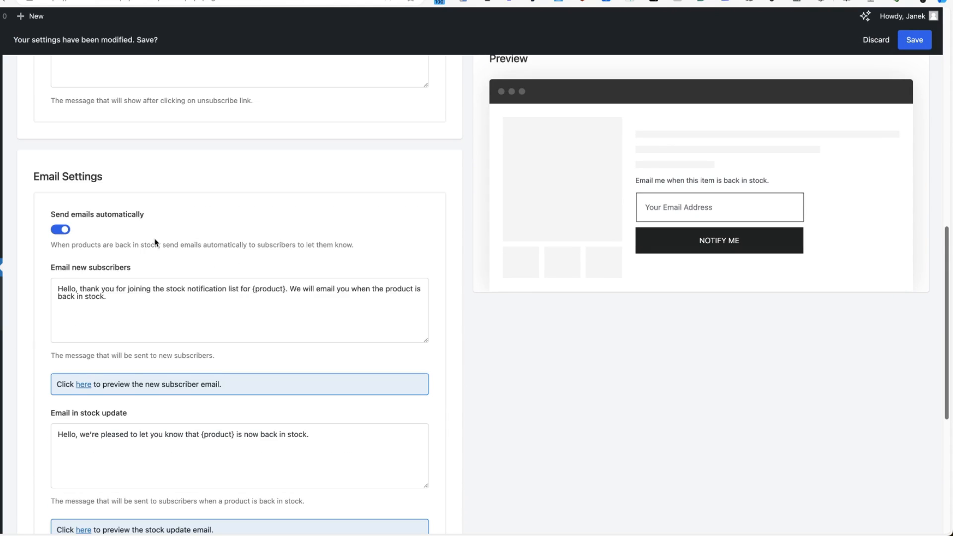
{"action": "scroll", "coordinate": [168, 238], "scroll_direction": "down", "scroll_amount": 2}
{"action": "scroll", "coordinate": [699, 257], "scroll_direction": "up", "scroll_amount": 15}
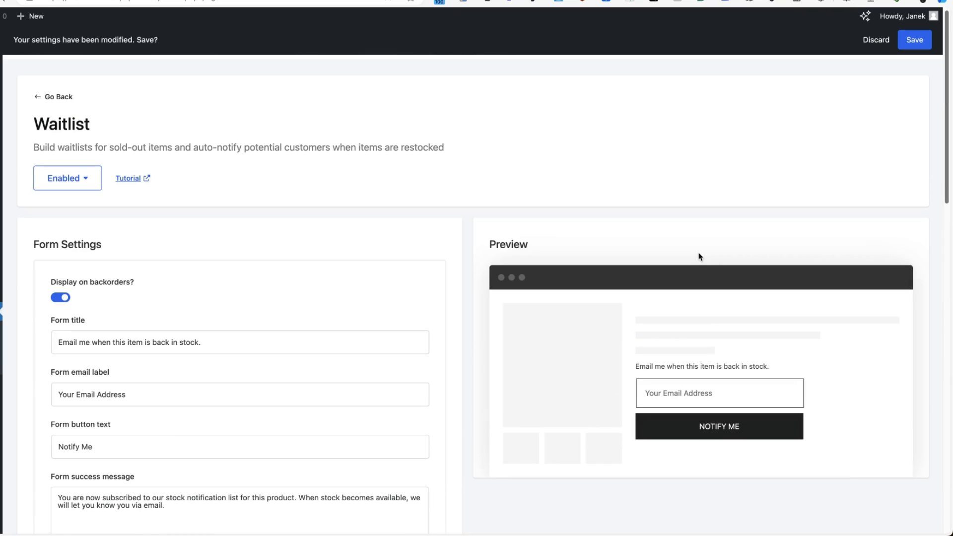
{"action": "left_click", "coordinate": [917, 39]}
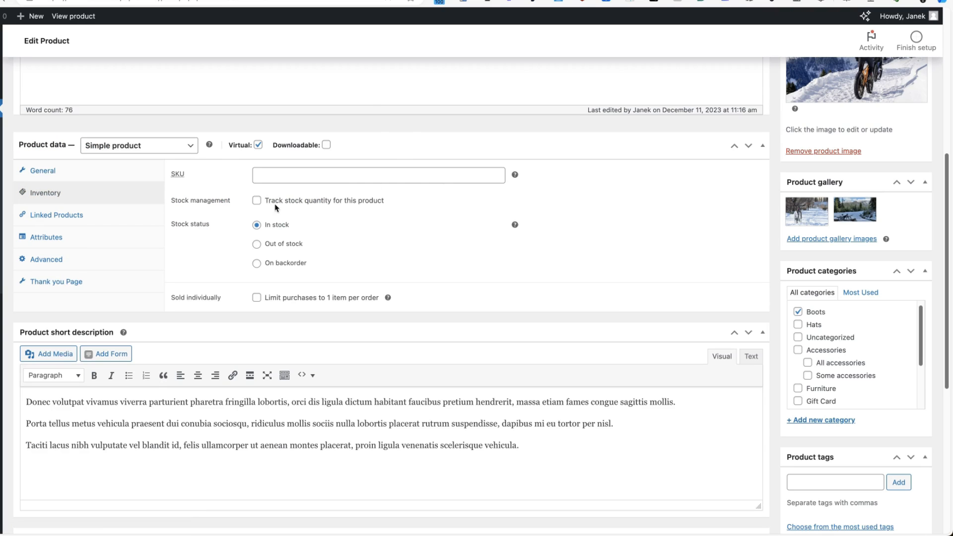
Mark Winter biking tour out of stock and join its back-in-stock waitlist with an email address.
{"action": "left_click", "coordinate": [256, 244]}
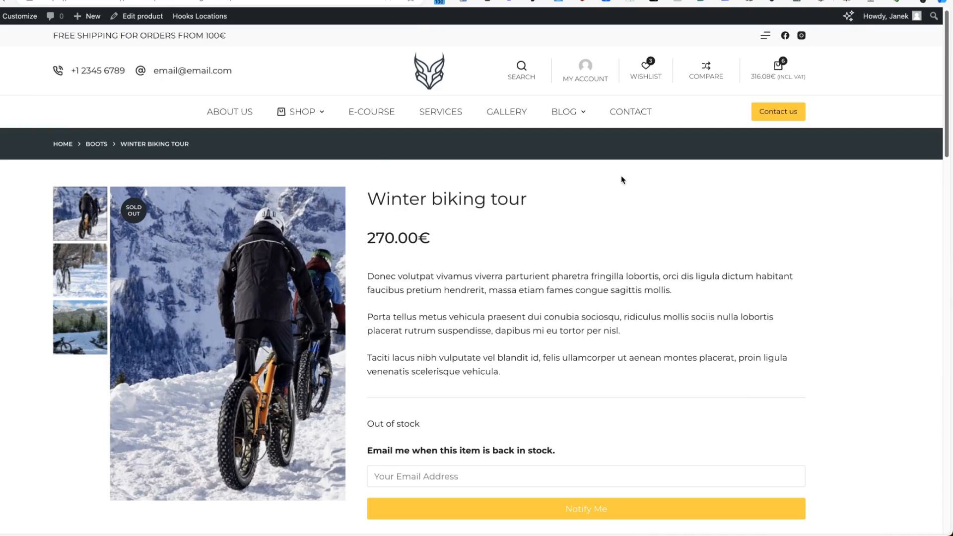
{"action": "scroll", "coordinate": [623, 180], "scroll_direction": "down", "scroll_amount": 5}
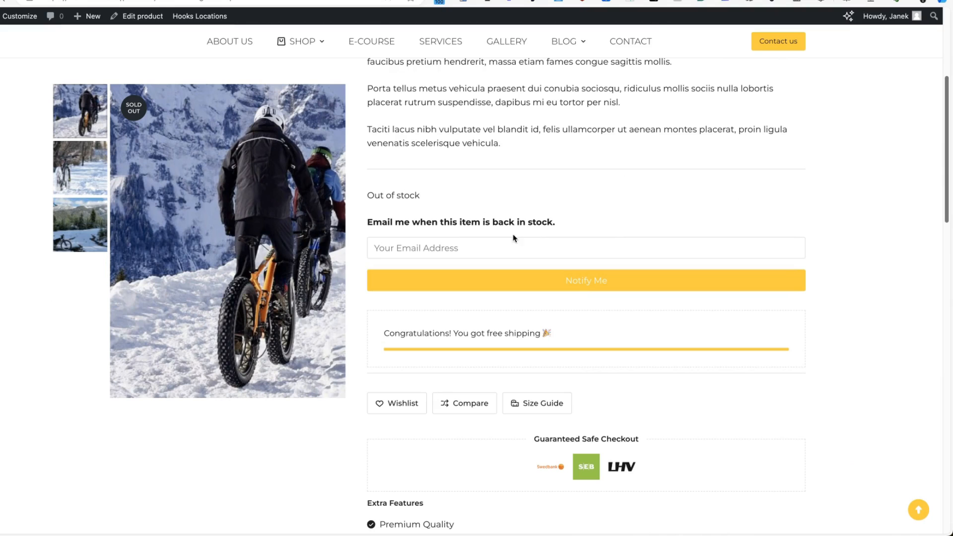
{"action": "left_click", "coordinate": [478, 243]}
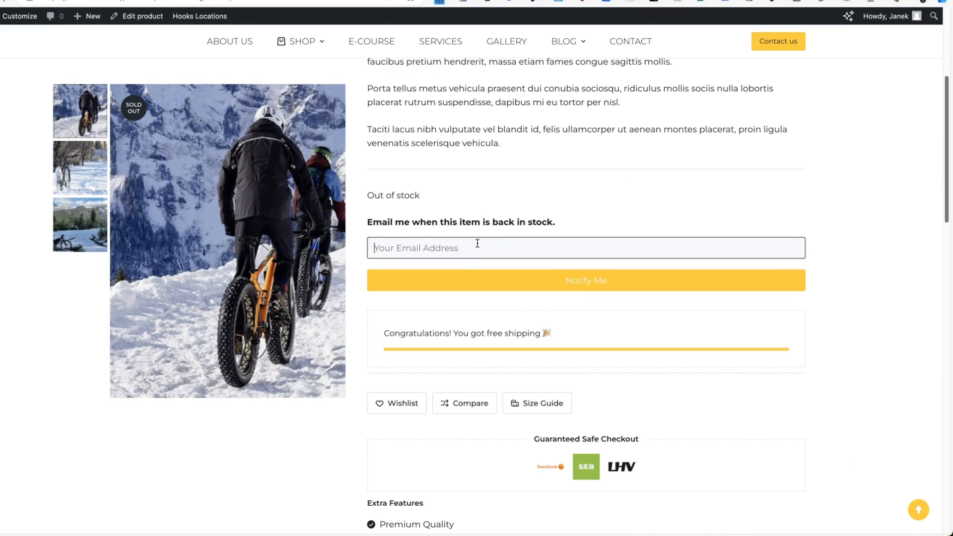
{"action": "left_click", "coordinate": [576, 280]}
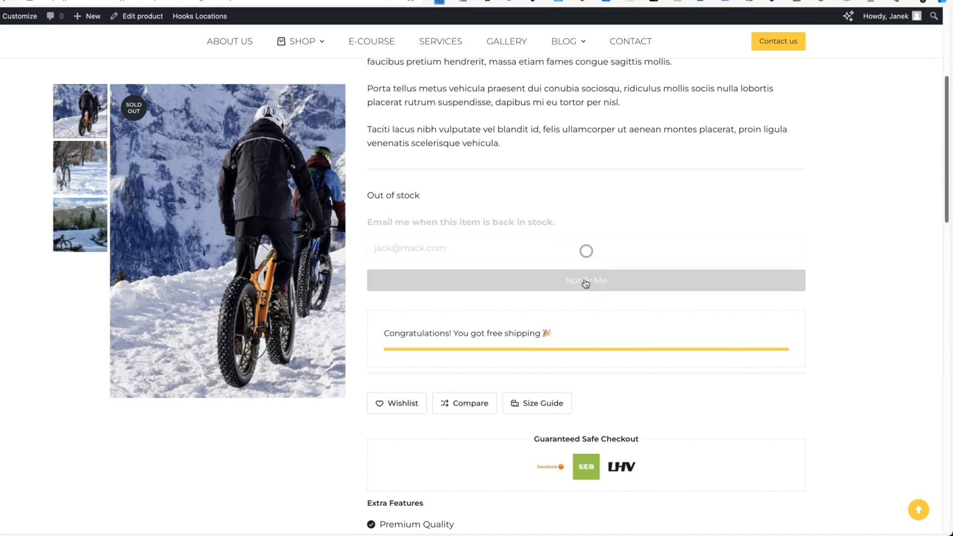
{"action": "scroll", "coordinate": [585, 283], "scroll_direction": "down", "scroll_amount": 8}
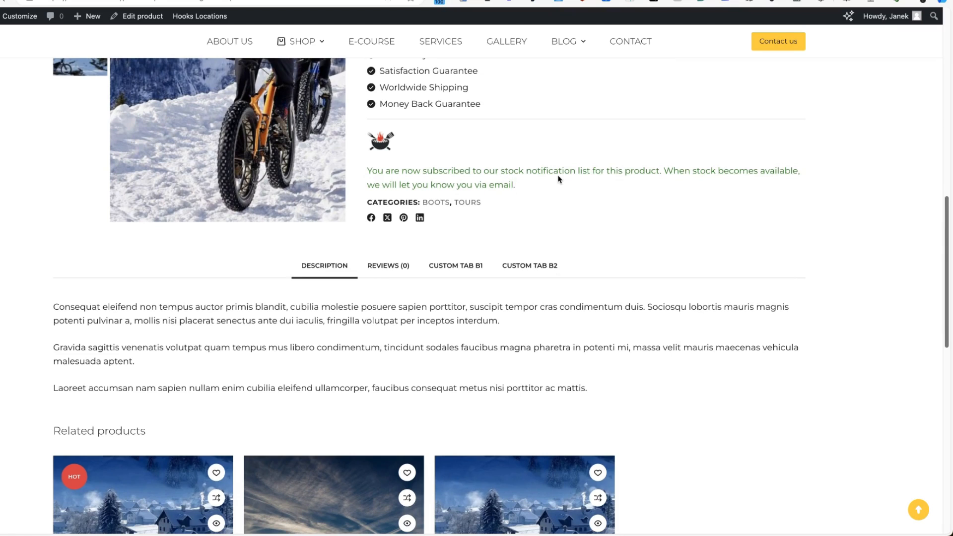
Preview the Golden Lamp back-in-stock email from the Waitlist settings.
{"action": "key", "text": "ctrl+shift+Tab"}
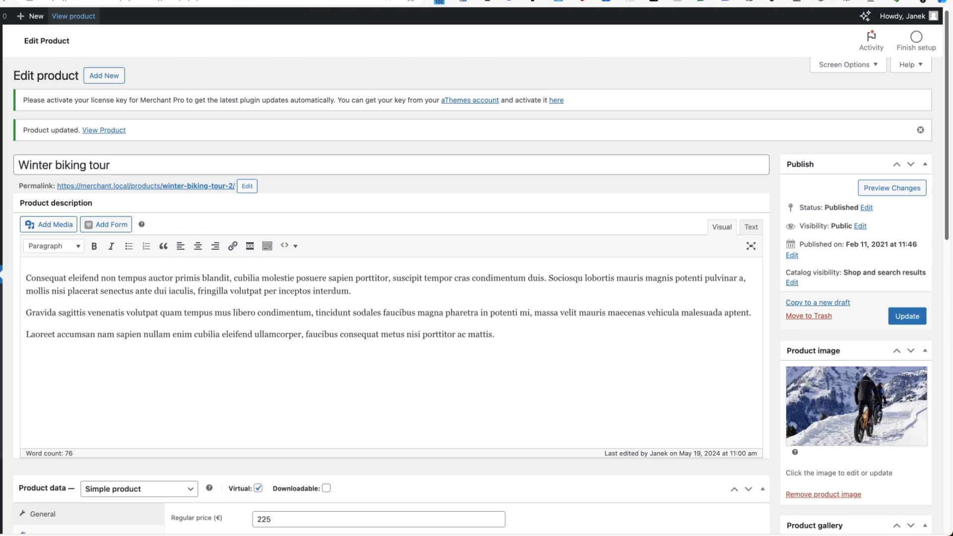
{"action": "key", "text": "ctrl+shift+Tab"}
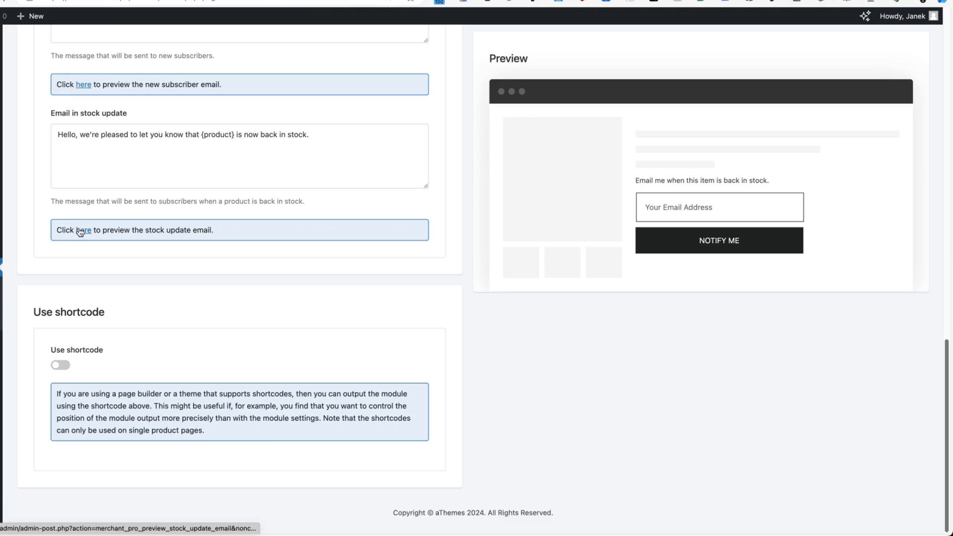
{"action": "left_click", "coordinate": [80, 232]}
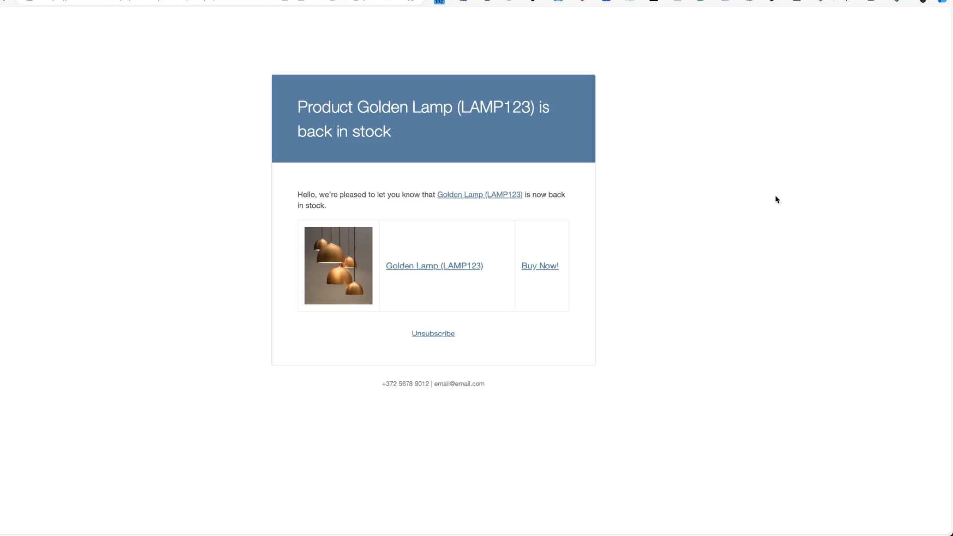
{"action": "key", "text": "super+w"}
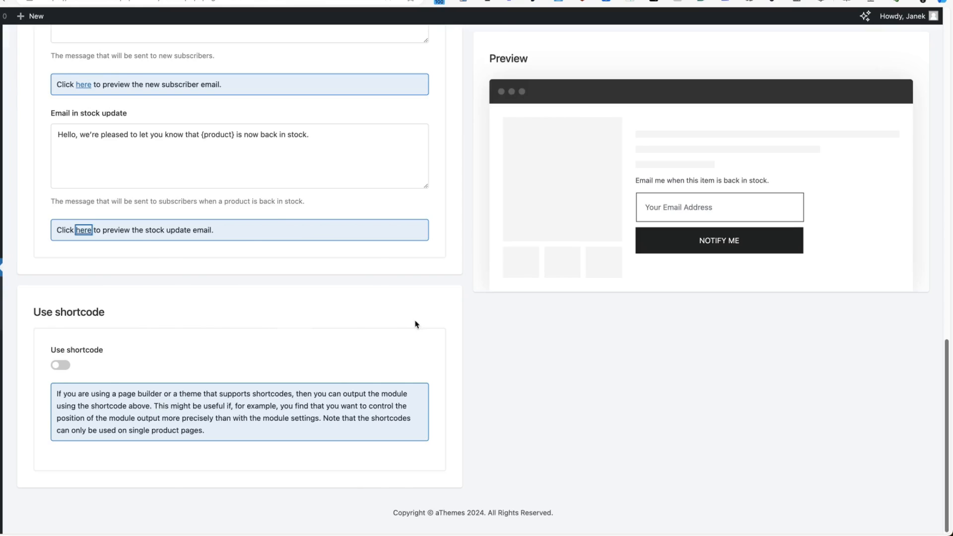
{"action": "scroll", "coordinate": [556, 207], "scroll_direction": "down", "scroll_amount": 8}
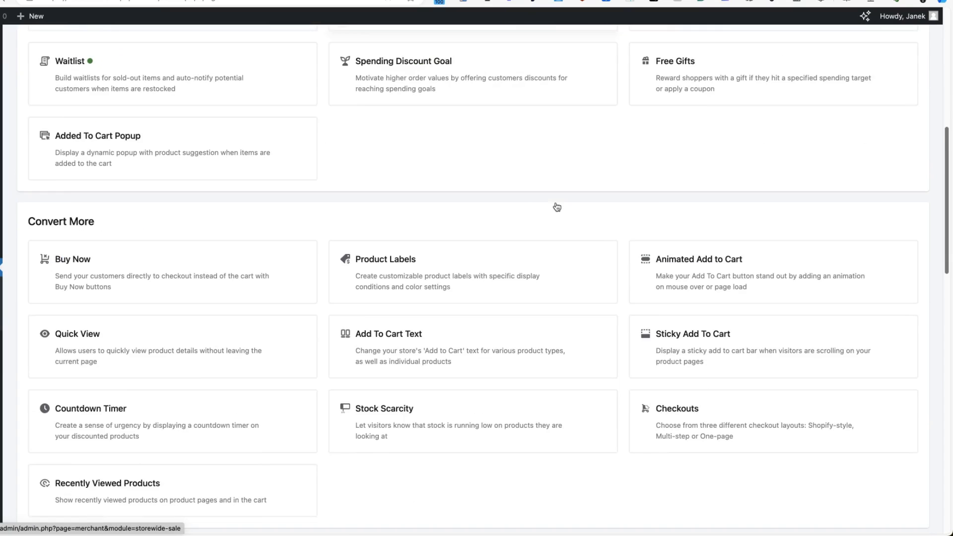
{"action": "scroll", "coordinate": [557, 207], "scroll_direction": "down", "scroll_amount": 3}
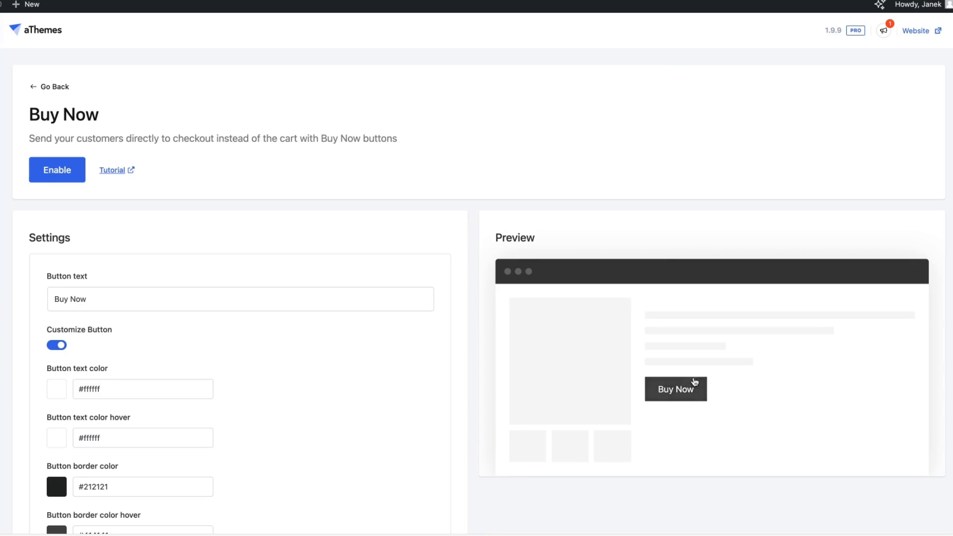
{"action": "scroll", "coordinate": [128, 318], "scroll_direction": "down", "scroll_amount": 5}
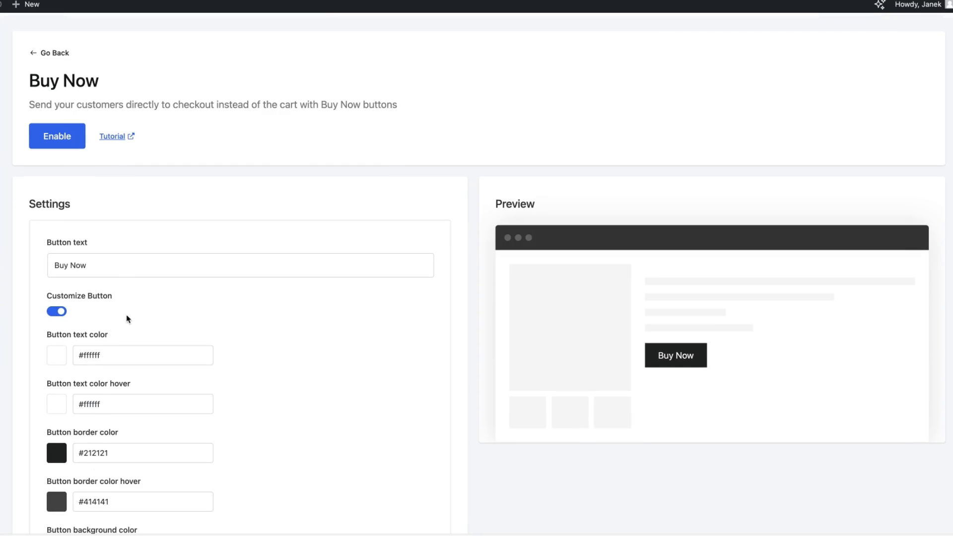
{"action": "scroll", "coordinate": [130, 312], "scroll_direction": "down", "scroll_amount": 2}
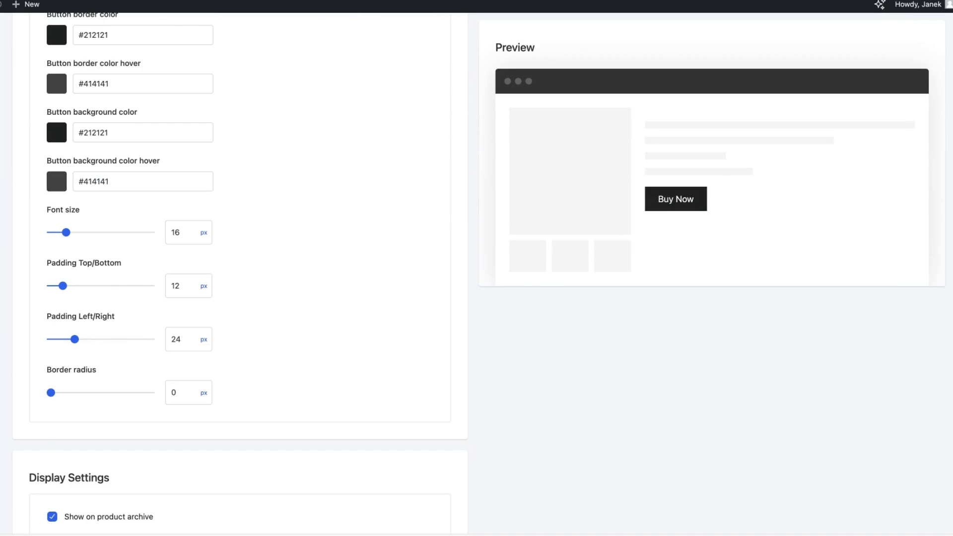
{"action": "scroll", "coordinate": [242, 221], "scroll_direction": "down", "scroll_amount": 5}
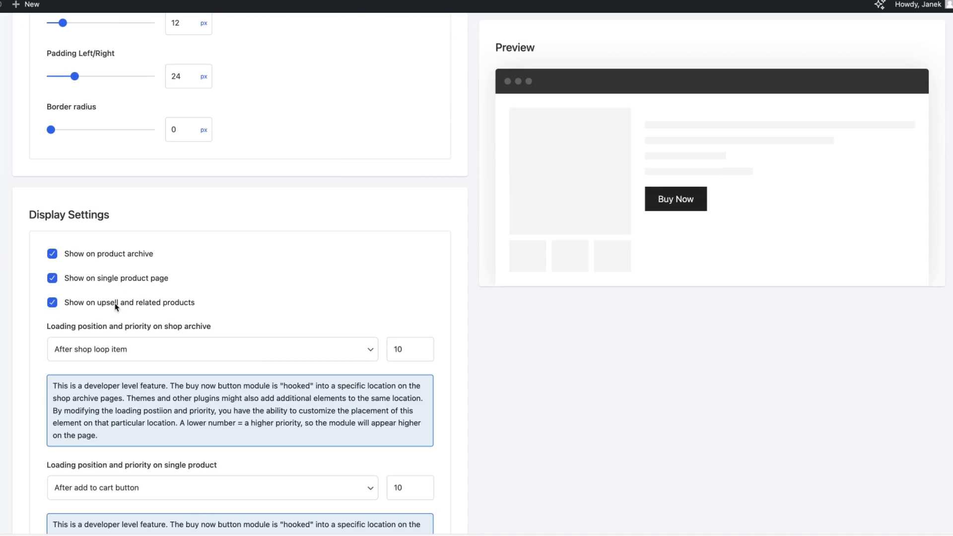
{"action": "scroll", "coordinate": [197, 304], "scroll_direction": "down", "scroll_amount": 3}
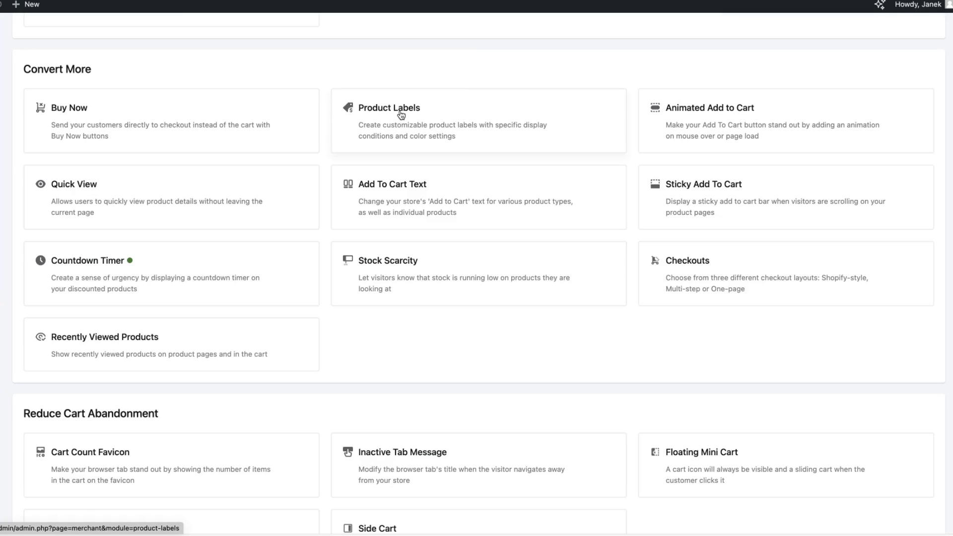
Place the Spring Special product label top right with a 0 px corner radius.
{"action": "left_click", "coordinate": [401, 114]}
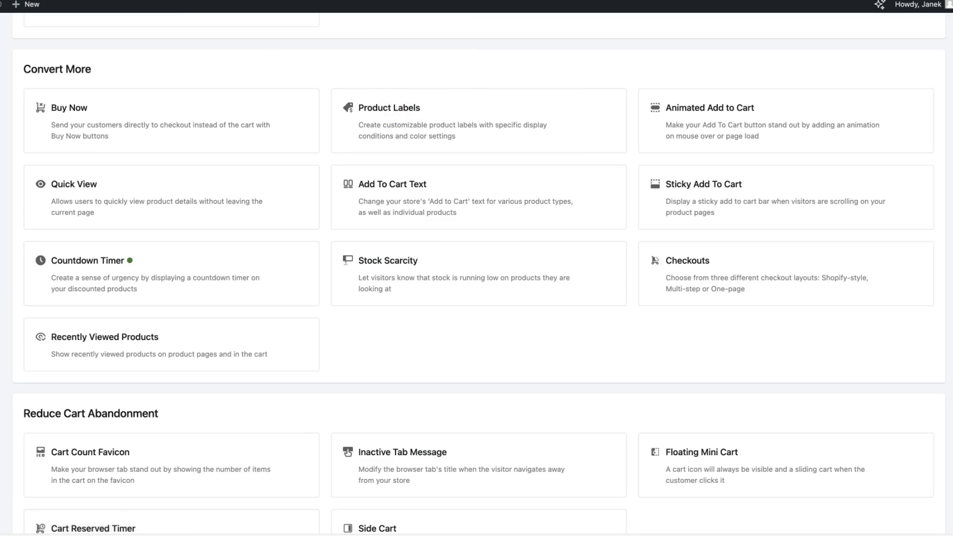
{"action": "scroll", "coordinate": [189, 291], "scroll_direction": "down", "scroll_amount": 2}
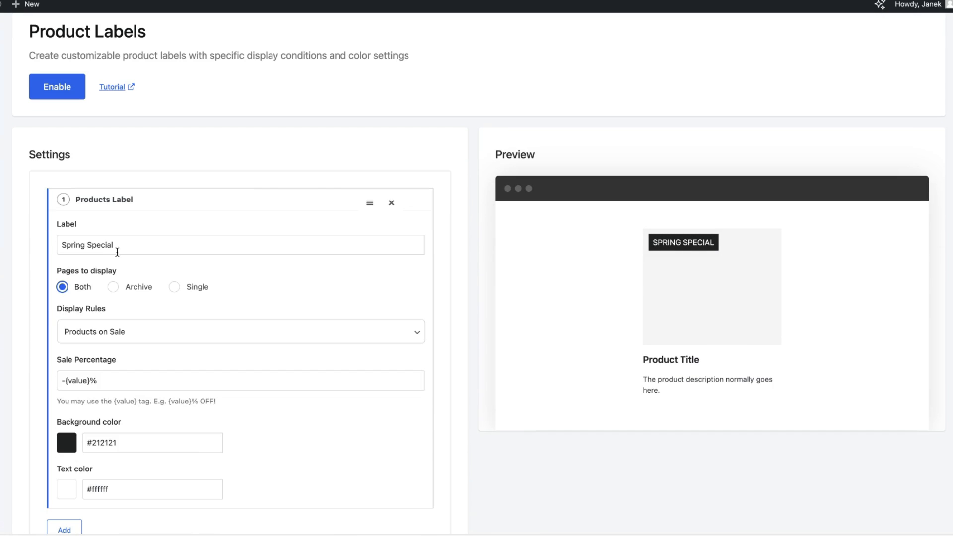
{"action": "scroll", "coordinate": [142, 321], "scroll_direction": "down", "scroll_amount": 1}
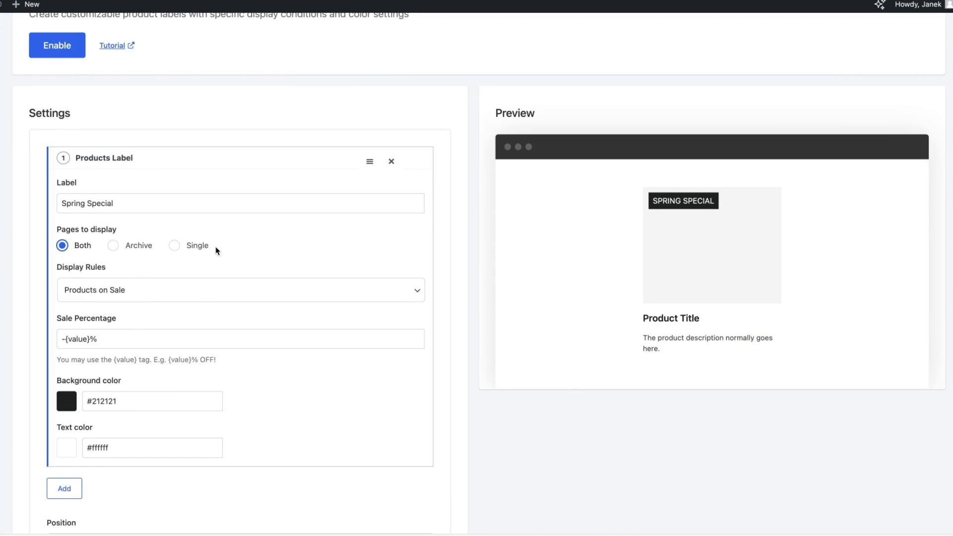
{"action": "scroll", "coordinate": [200, 300], "scroll_direction": "down", "scroll_amount": 5}
{"action": "left_click", "coordinate": [128, 326]}
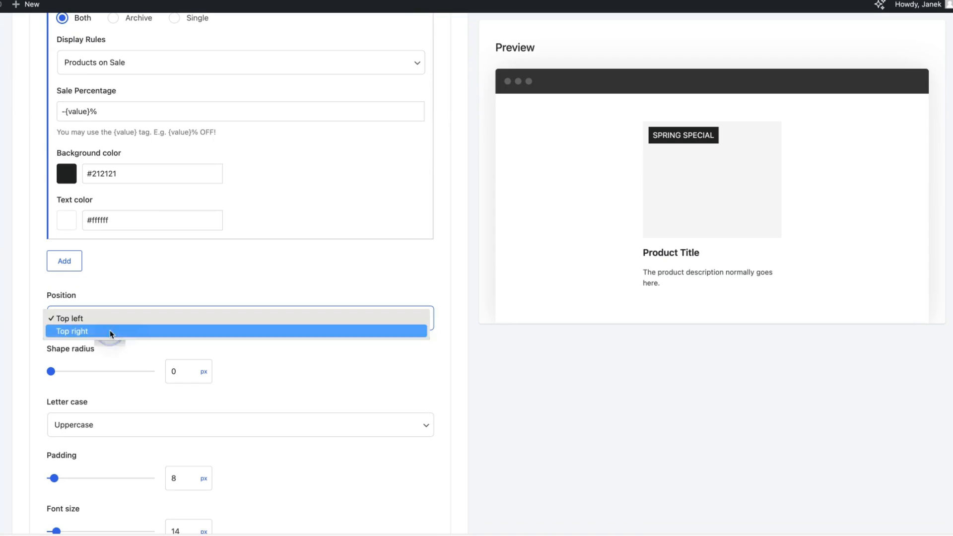
{"action": "left_click", "coordinate": [106, 331]}
{"action": "scroll", "coordinate": [63, 305], "scroll_direction": "down", "scroll_amount": 2}
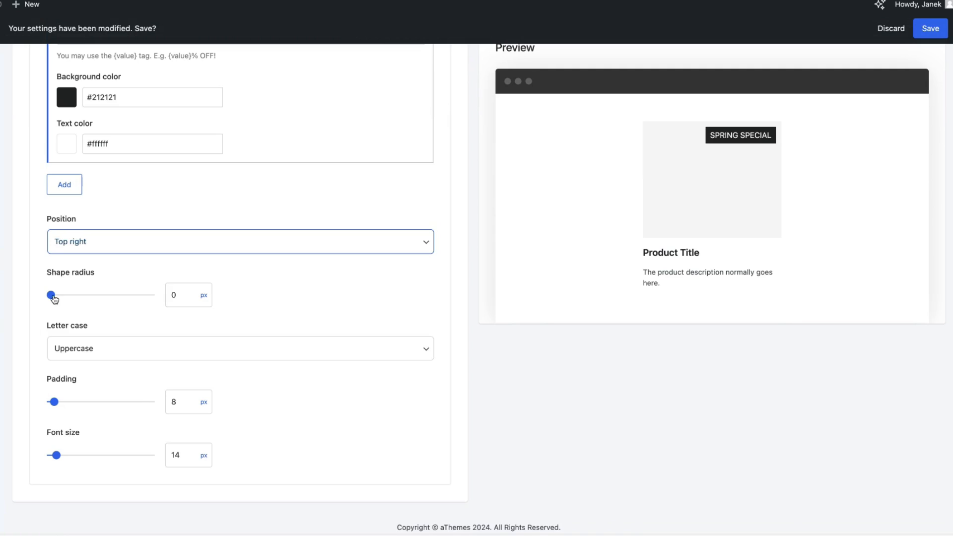
{"action": "mouse_move", "coordinate": [54, 299]}
{"action": "left_mouse_down"}
{"action": "mouse_move", "coordinate": [108, 295]}
{"action": "mouse_move", "coordinate": [51, 295]}
{"action": "left_mouse_up"}
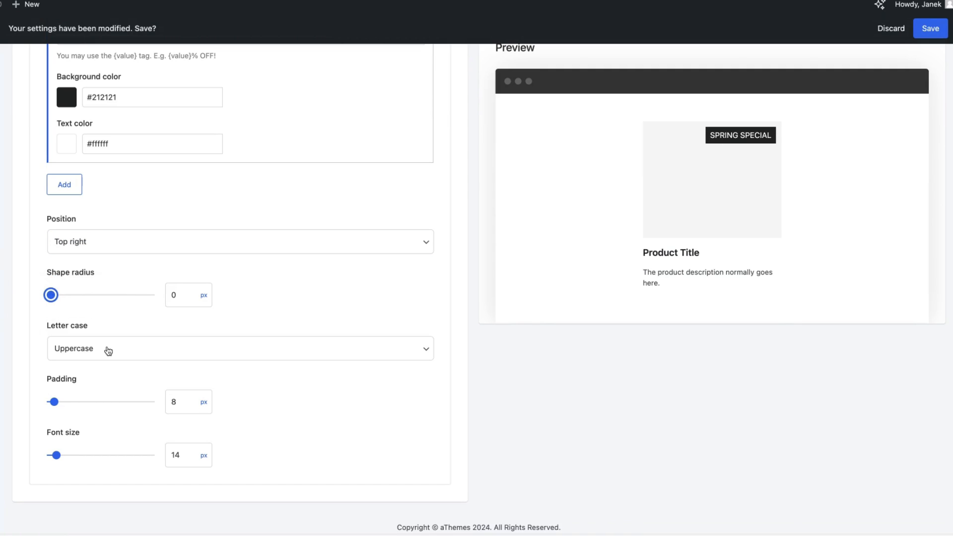
{"action": "scroll", "coordinate": [156, 351], "scroll_direction": "down", "scroll_amount": 1}
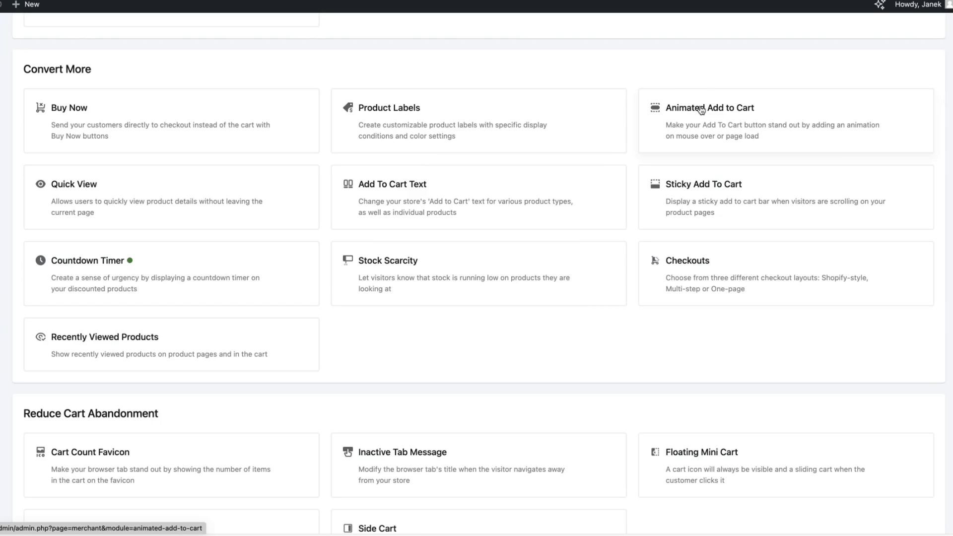
Open the Animated Add to Cart module to view its Swing-on-hover button preview.
{"action": "left_click", "coordinate": [700, 110]}
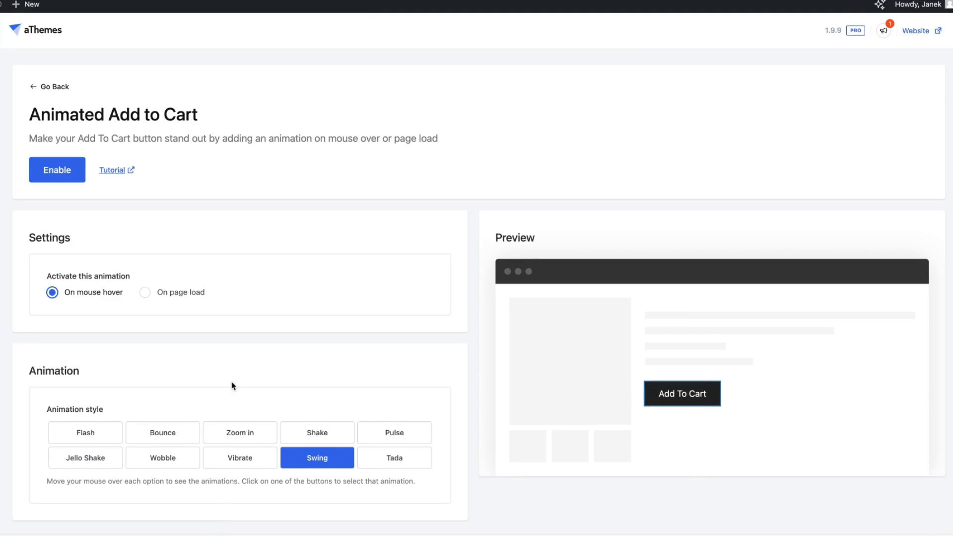
{"action": "scroll", "coordinate": [278, 383], "scroll_direction": "down", "scroll_amount": 1}
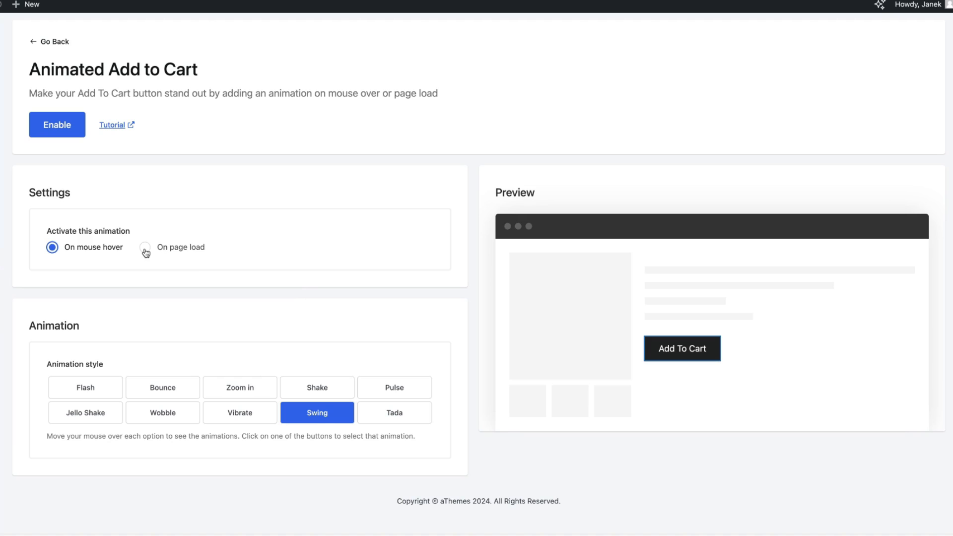
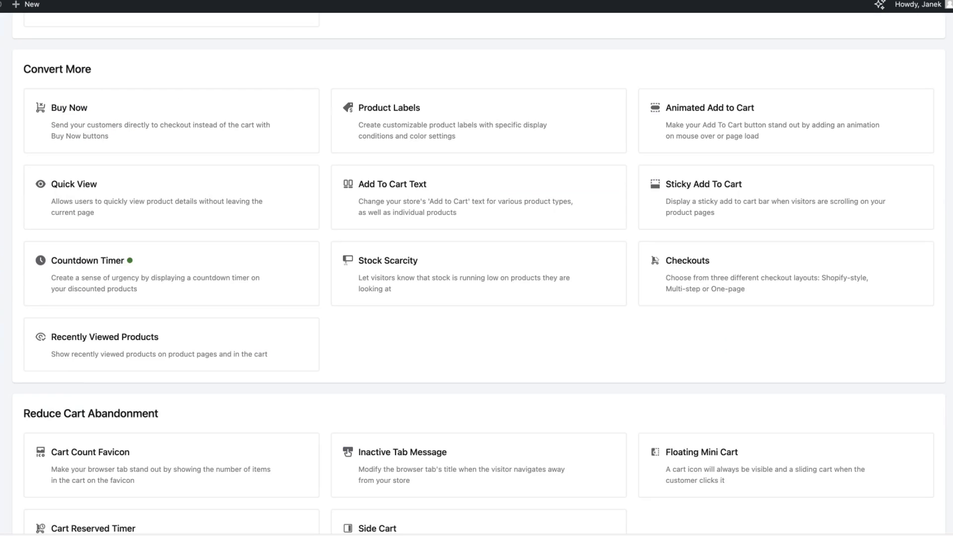
In Quick View, try the after and before add-to-cart placements, keeping the button over the image.
{"action": "left_click", "coordinate": [72, 205]}
{"action": "scroll", "coordinate": [613, 159], "scroll_direction": "down", "scroll_amount": 2}
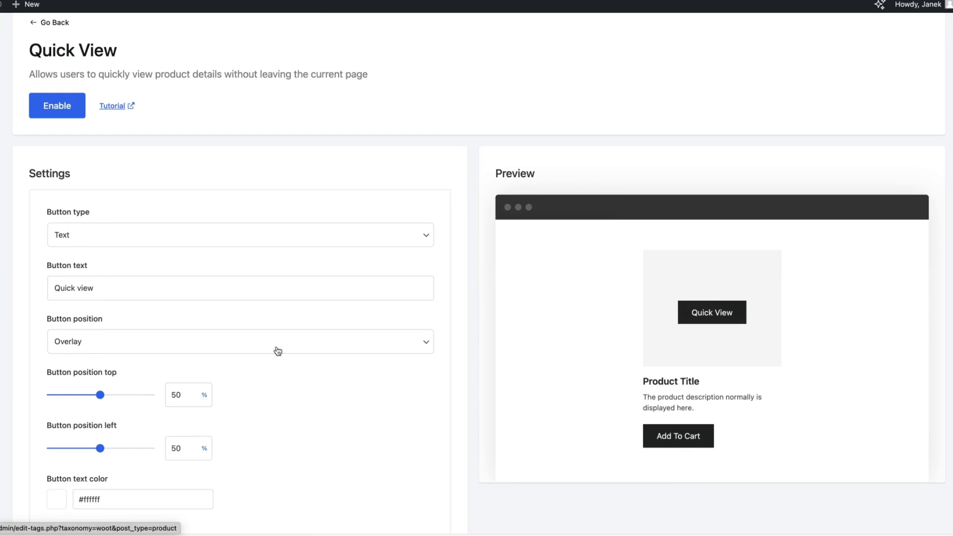
{"action": "left_click", "coordinate": [118, 342]}
{"action": "left_click", "coordinate": [110, 341]}
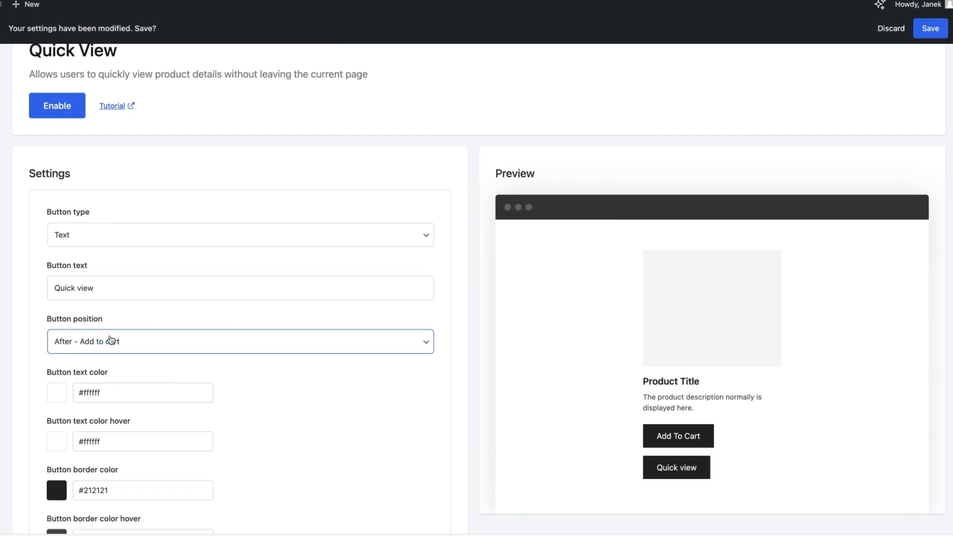
{"action": "left_click", "coordinate": [86, 335]}
{"action": "left_click", "coordinate": [85, 332]}
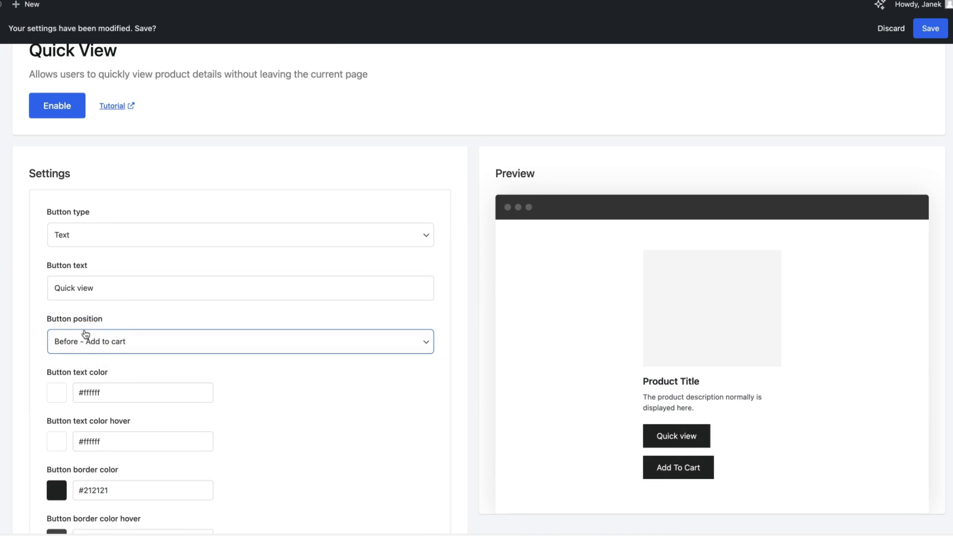
{"action": "left_click", "coordinate": [94, 335]}
{"action": "left_click", "coordinate": [143, 331]}
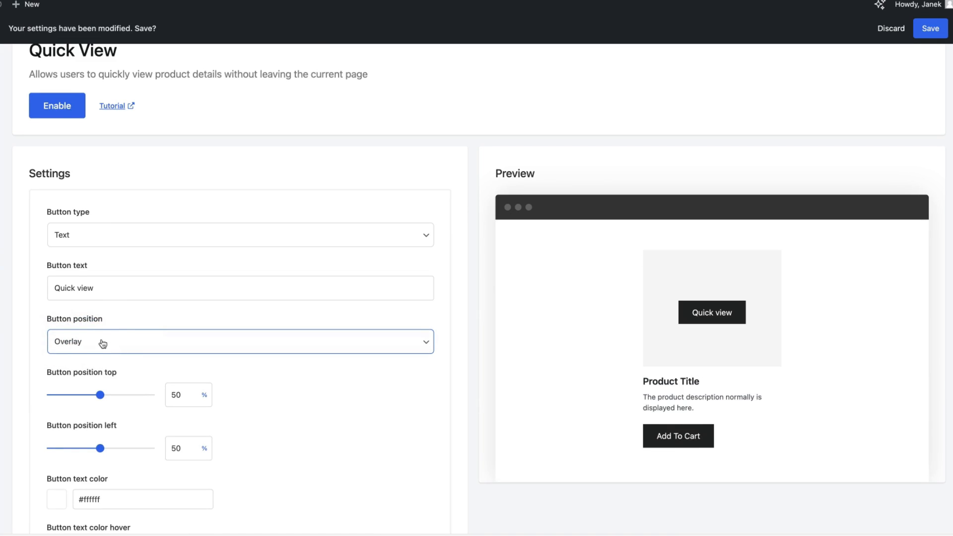
Try the icon-only and icon-and-text quick view button types, then return to text only.
{"action": "left_click", "coordinate": [100, 234]}
{"action": "left_click", "coordinate": [86, 246]}
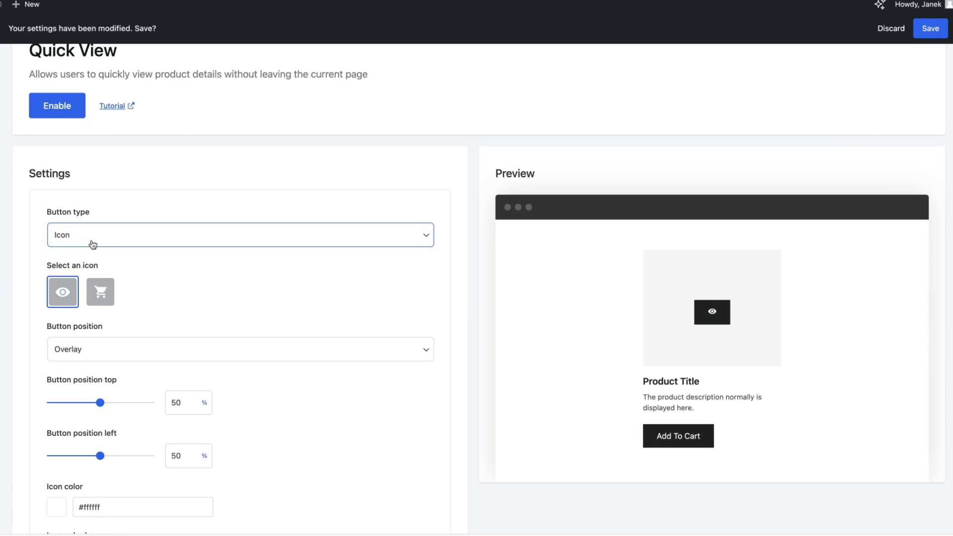
{"action": "left_click", "coordinate": [102, 235]}
{"action": "left_click", "coordinate": [84, 246]}
{"action": "left_click", "coordinate": [97, 235]}
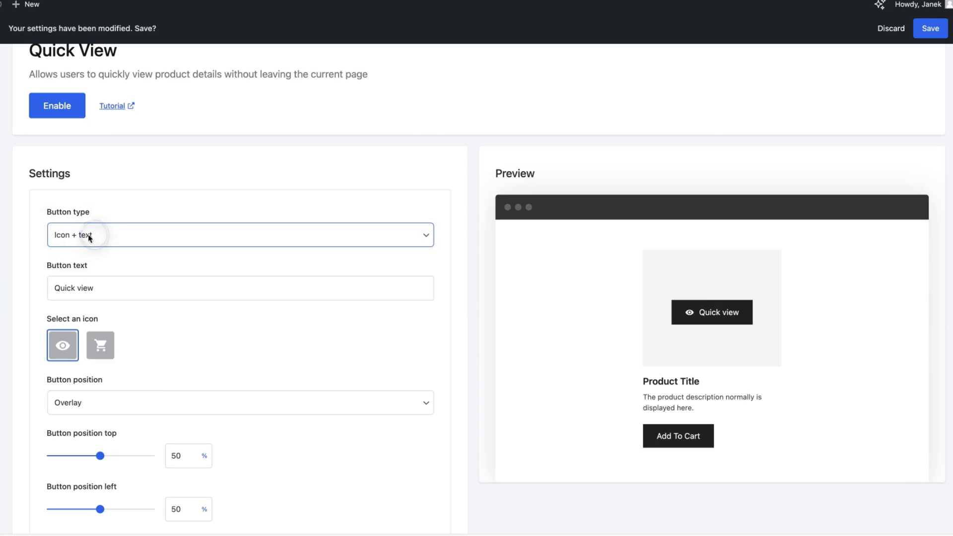
{"action": "left_click", "coordinate": [83, 211]}
{"action": "scroll", "coordinate": [285, 304], "scroll_direction": "down", "scroll_amount": 5}
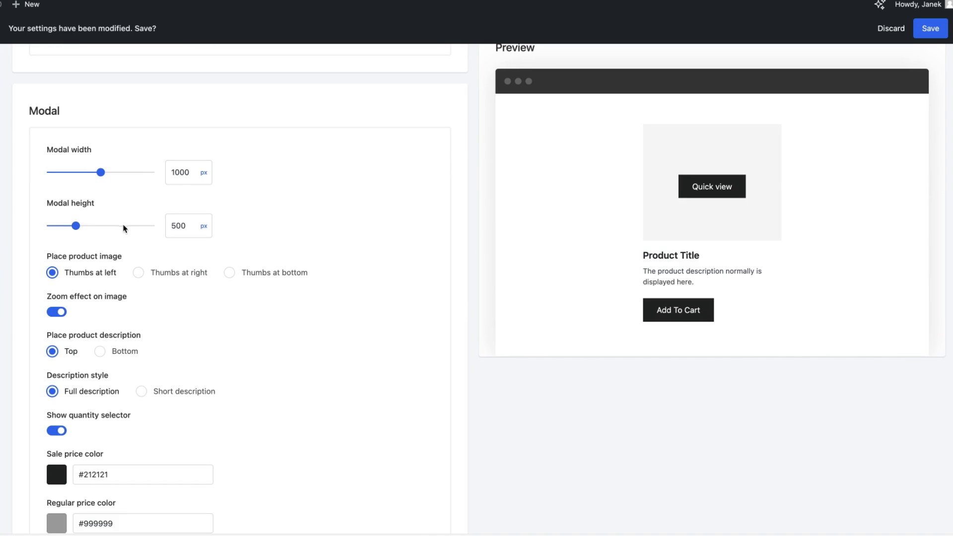
{"action": "scroll", "coordinate": [250, 252], "scroll_direction": "down", "scroll_amount": 3}
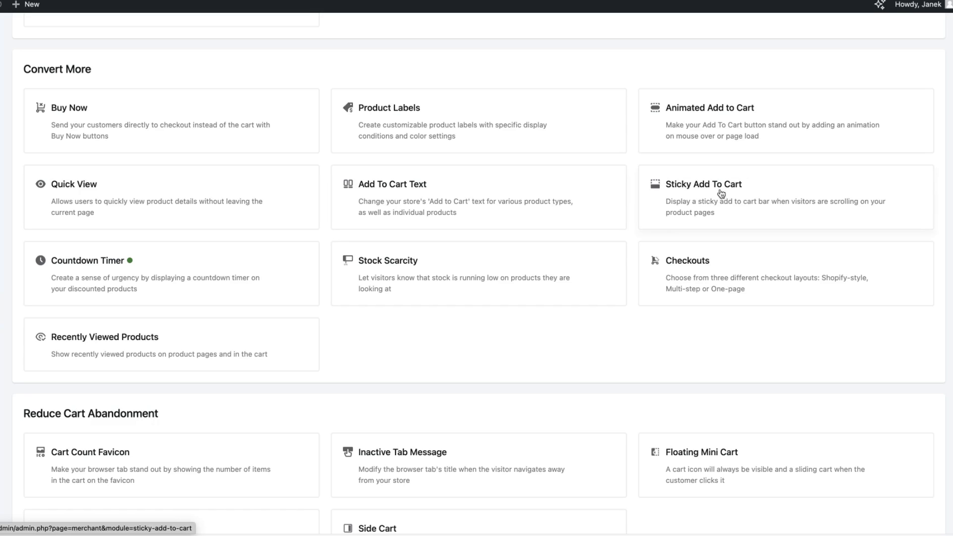
Move the Sticky Add To Cart bar to the top of the page.
{"action": "left_click", "coordinate": [442, 1]}
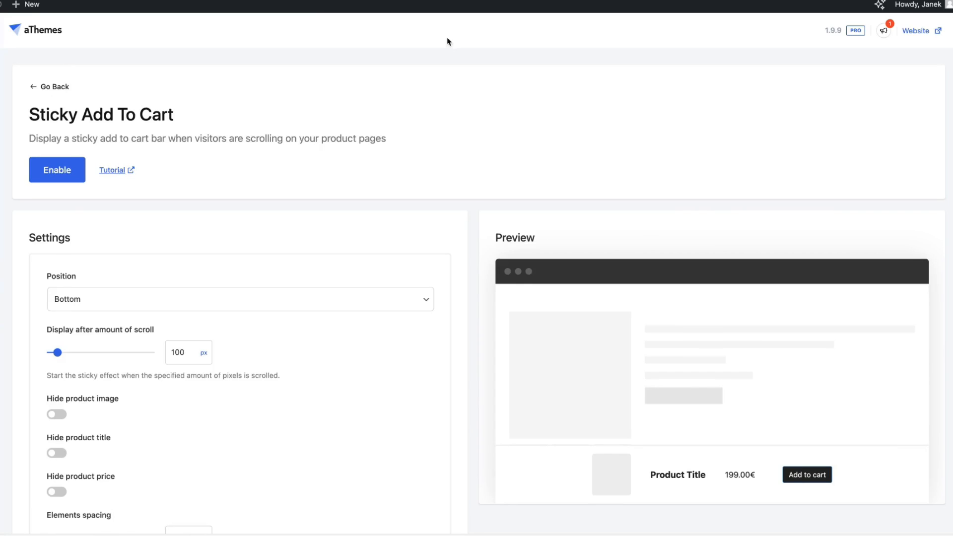
{"action": "scroll", "coordinate": [795, 334], "scroll_direction": "down", "scroll_amount": 3}
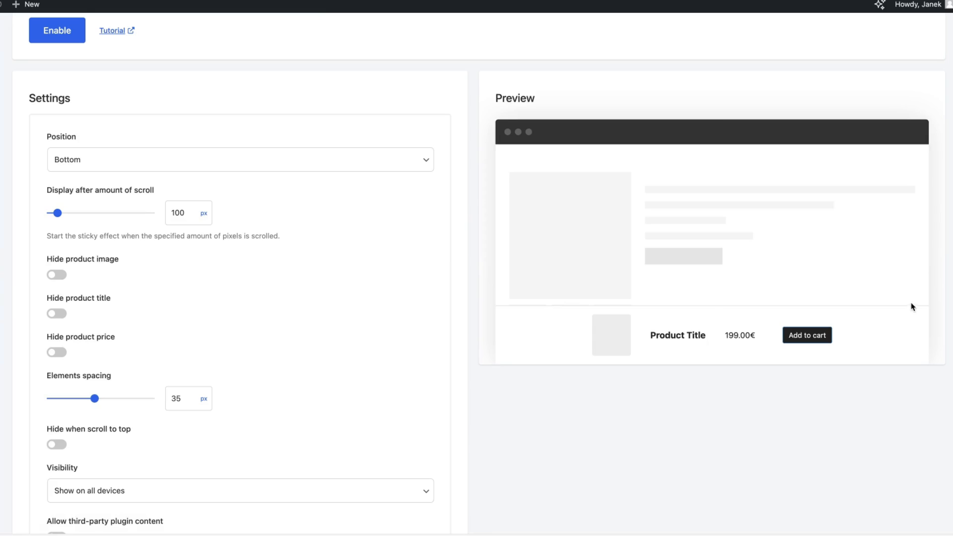
{"action": "scroll", "coordinate": [708, 307], "scroll_direction": "down", "scroll_amount": 1}
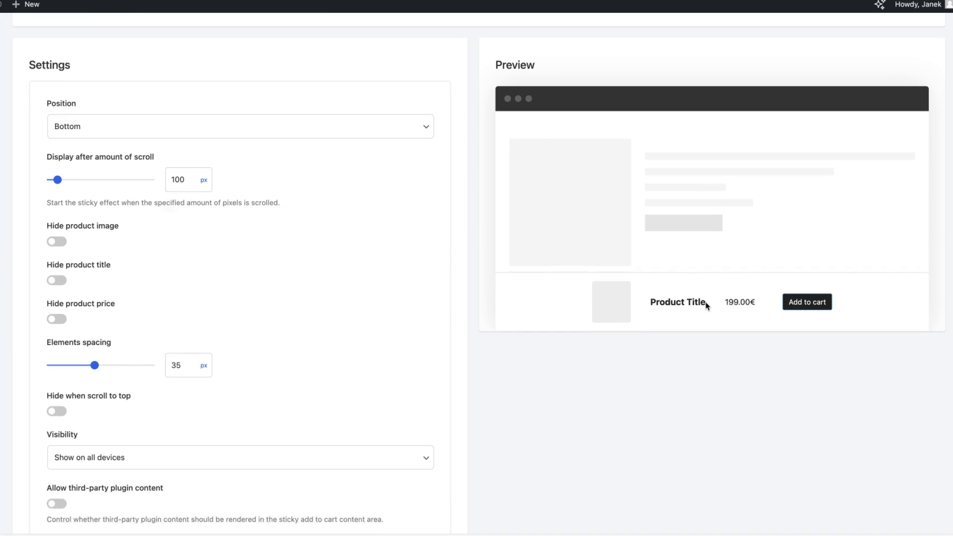
{"action": "scroll", "coordinate": [708, 306], "scroll_direction": "up", "scroll_amount": 3}
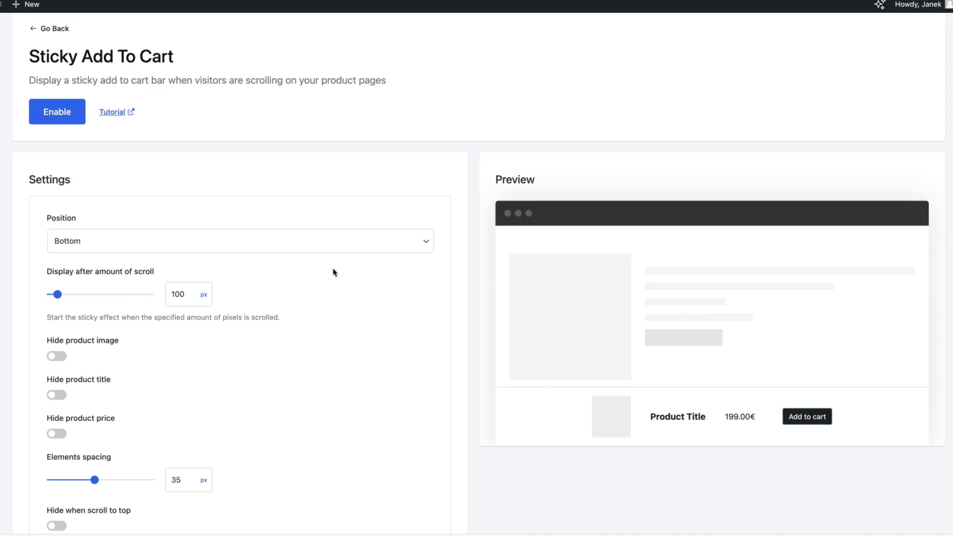
{"action": "left_click", "coordinate": [73, 235]}
{"action": "left_click", "coordinate": [63, 229]}
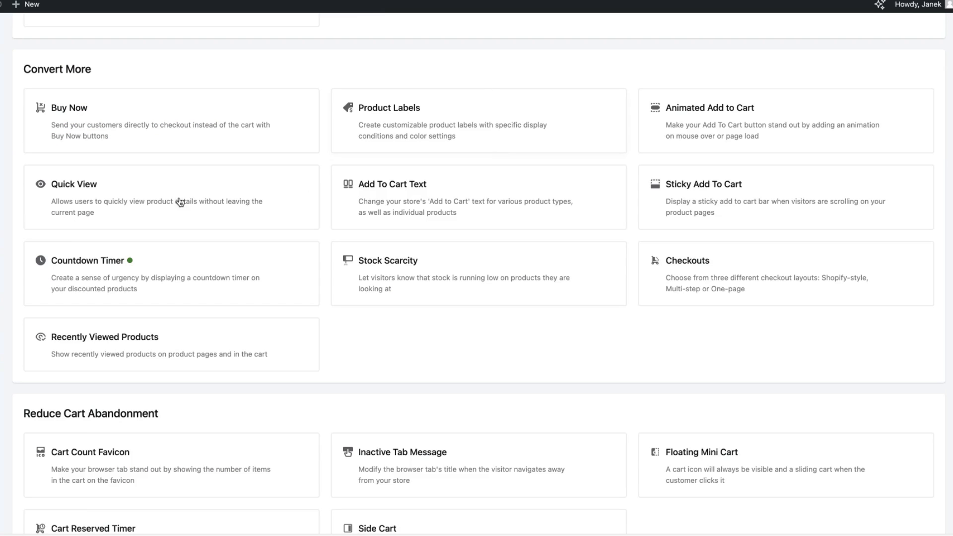
Switch the Countdown Timer end date to Evergreen, then back to sale price dates.
{"action": "left_click", "coordinate": [84, 270]}
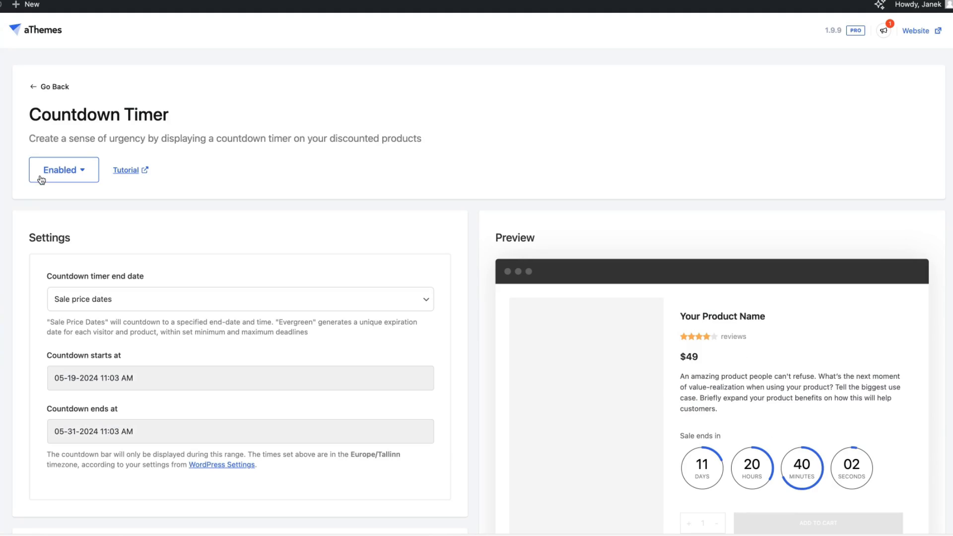
{"action": "left_click", "coordinate": [117, 298]}
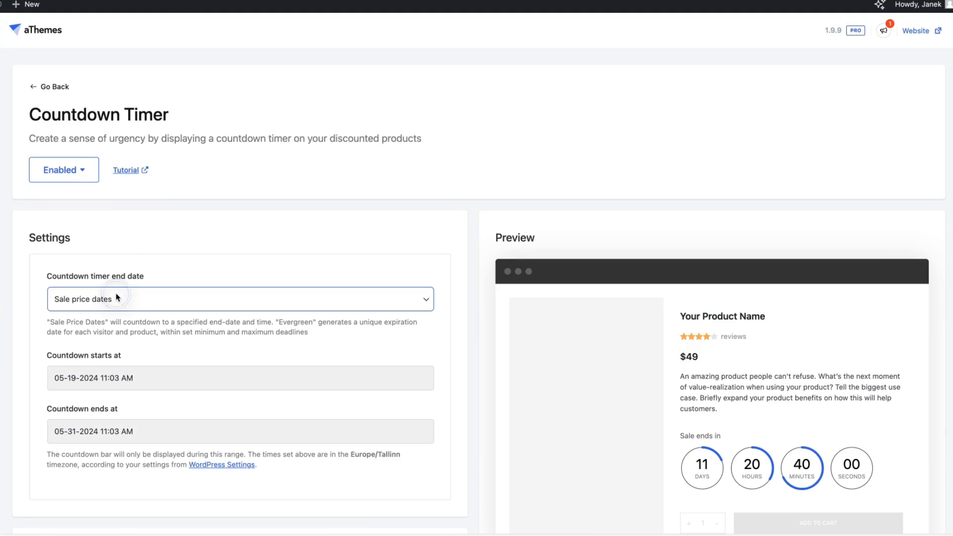
{"action": "left_click", "coordinate": [100, 292]}
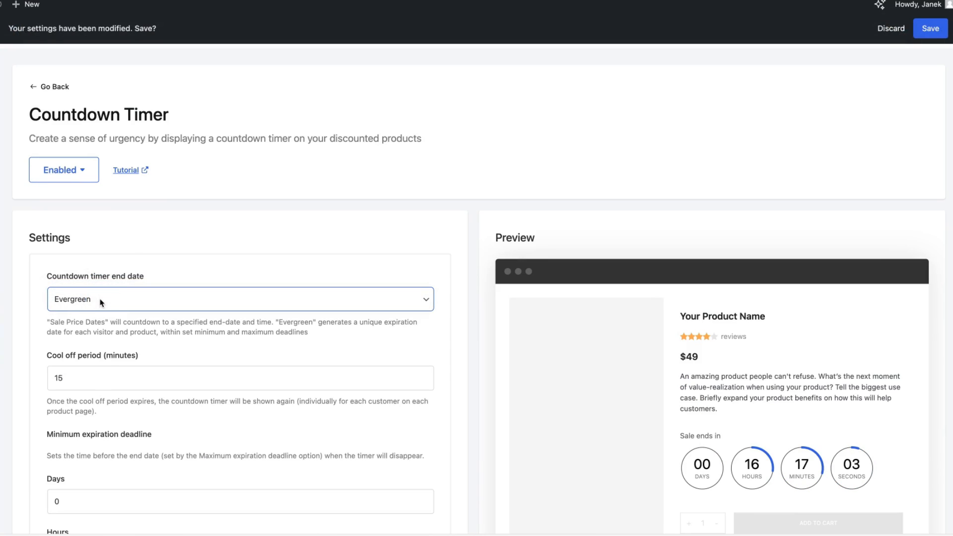
{"action": "left_click", "coordinate": [89, 308]}
{"action": "left_click", "coordinate": [85, 311]}
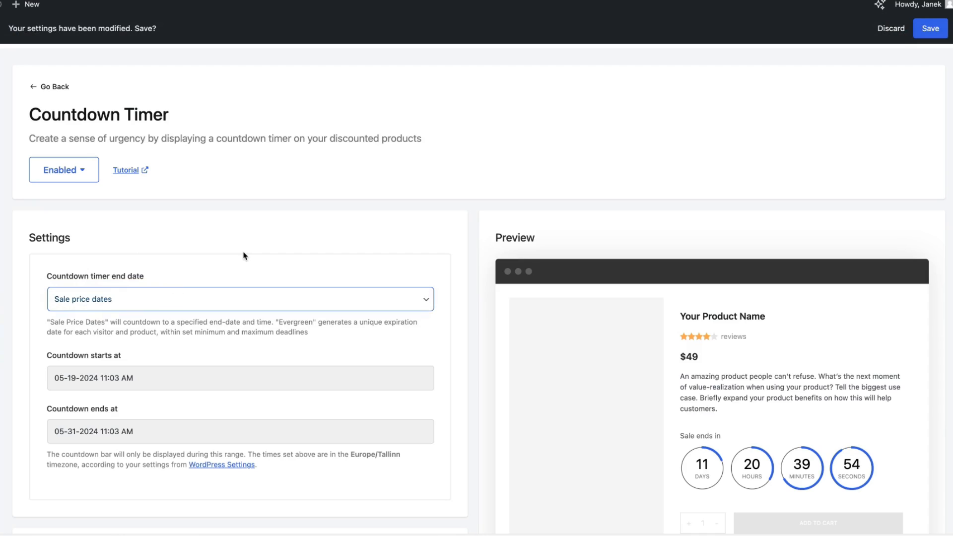
Try the progress bar and text countdown layouts, keeping the circles layout.
{"action": "scroll", "coordinate": [244, 248], "scroll_direction": "down", "scroll_amount": 3}
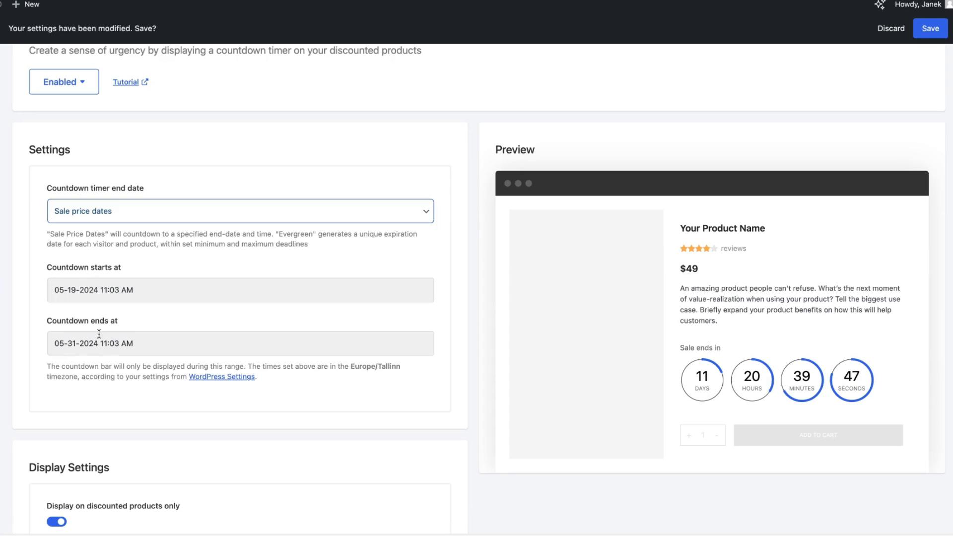
{"action": "scroll", "coordinate": [124, 347], "scroll_direction": "down", "scroll_amount": 9}
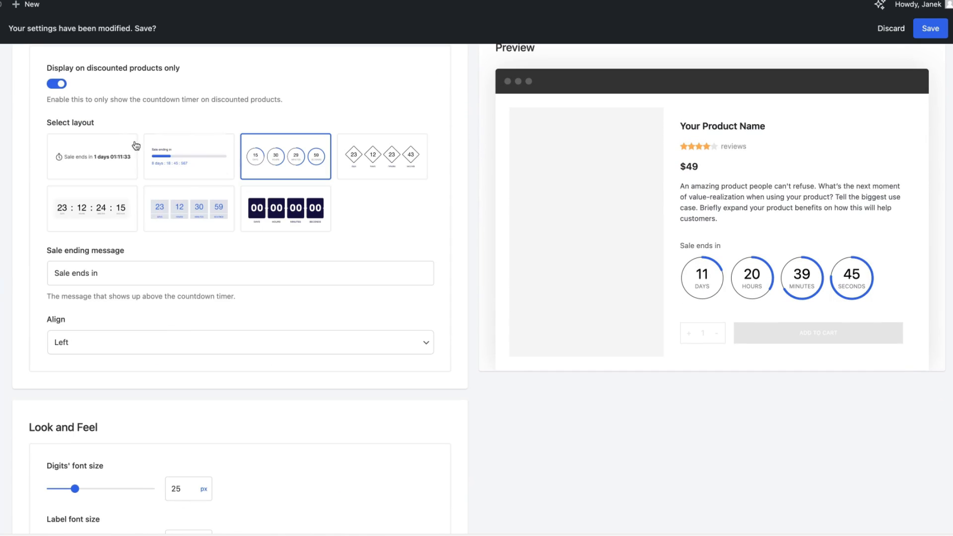
{"action": "left_click", "coordinate": [192, 171]}
{"action": "left_click", "coordinate": [114, 161]}
{"action": "left_click", "coordinate": [170, 160]}
{"action": "left_click", "coordinate": [273, 155]}
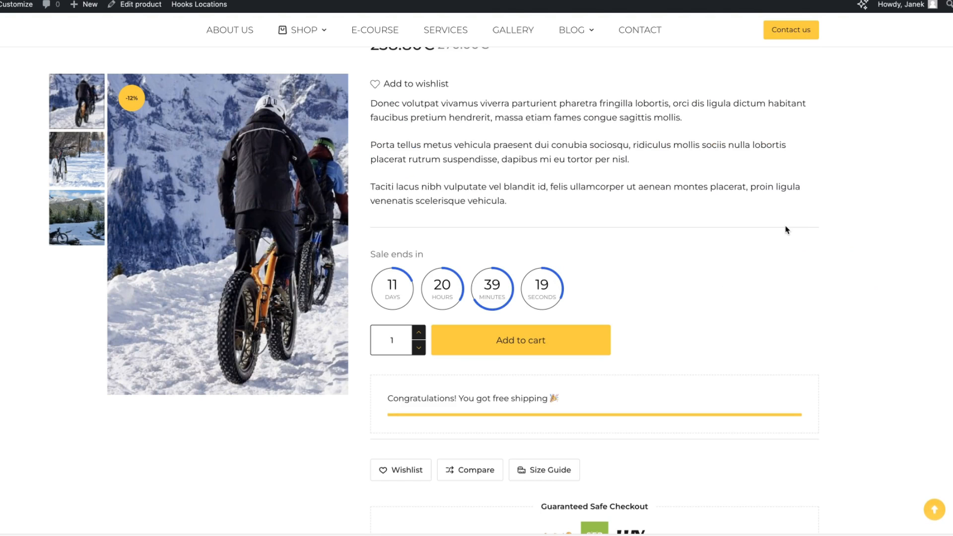
{"action": "scroll", "coordinate": [787, 228], "scroll_direction": "down", "scroll_amount": 3}
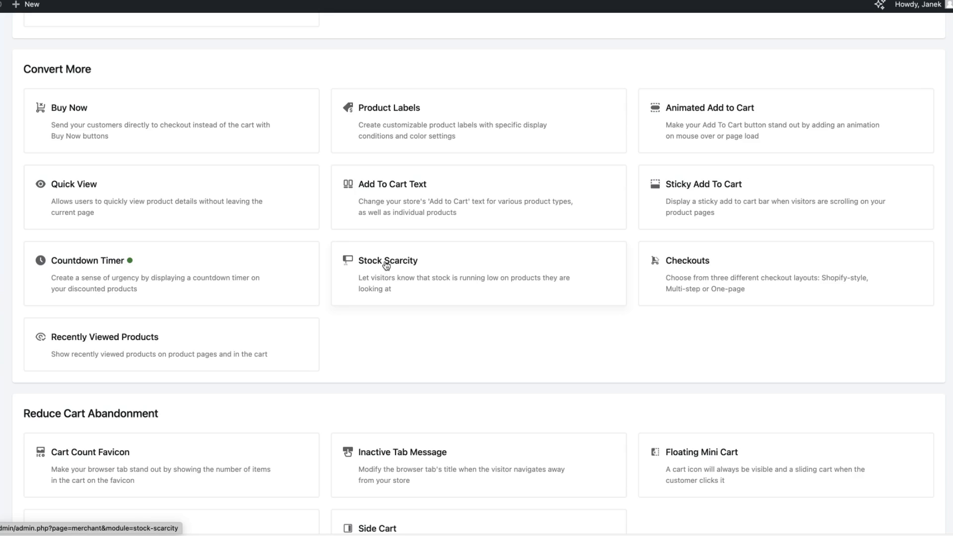
{"action": "scroll", "coordinate": [387, 266], "scroll_direction": "down", "scroll_amount": 1}
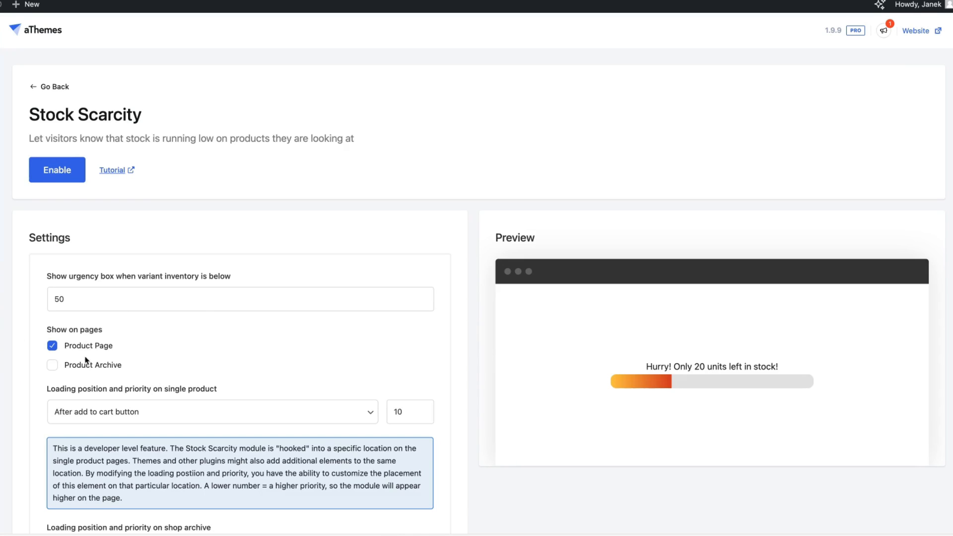
{"action": "scroll", "coordinate": [745, 357], "scroll_direction": "down", "scroll_amount": 3}
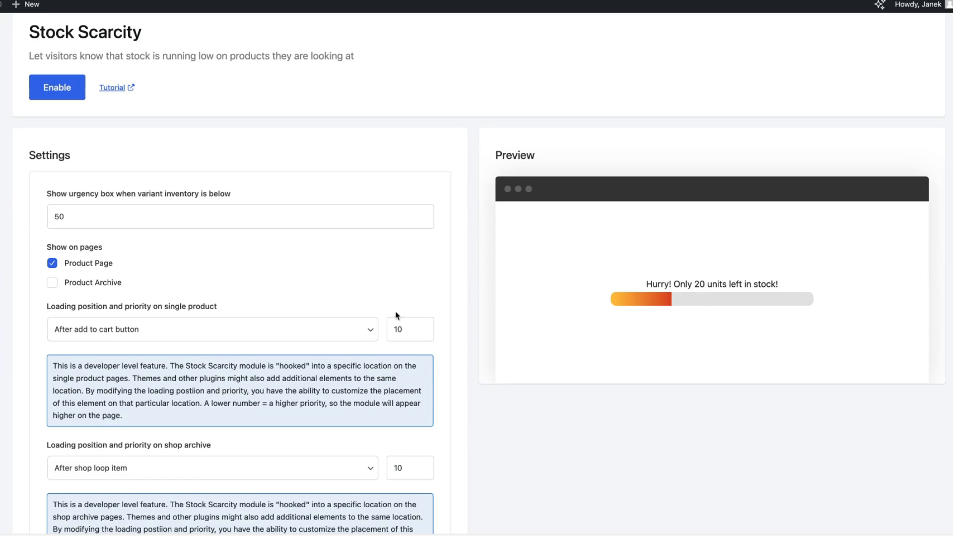
{"action": "scroll", "coordinate": [397, 316], "scroll_direction": "down", "scroll_amount": 6}
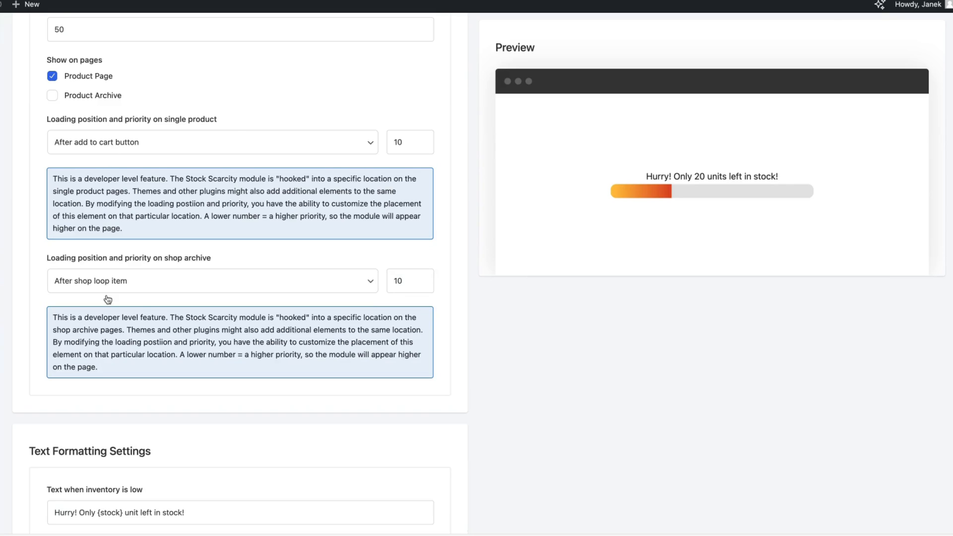
{"action": "scroll", "coordinate": [108, 300], "scroll_direction": "down", "scroll_amount": 4}
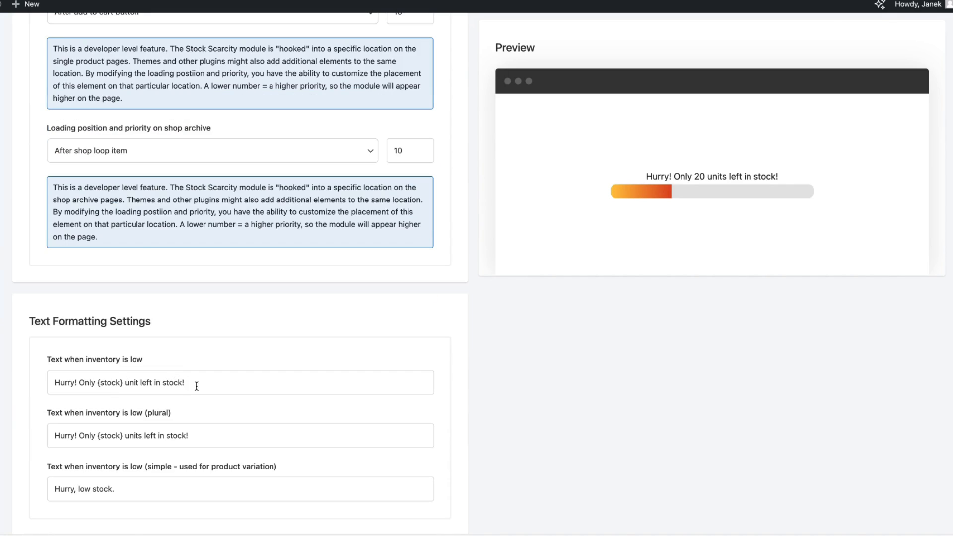
{"action": "scroll", "coordinate": [197, 386], "scroll_direction": "down", "scroll_amount": 7}
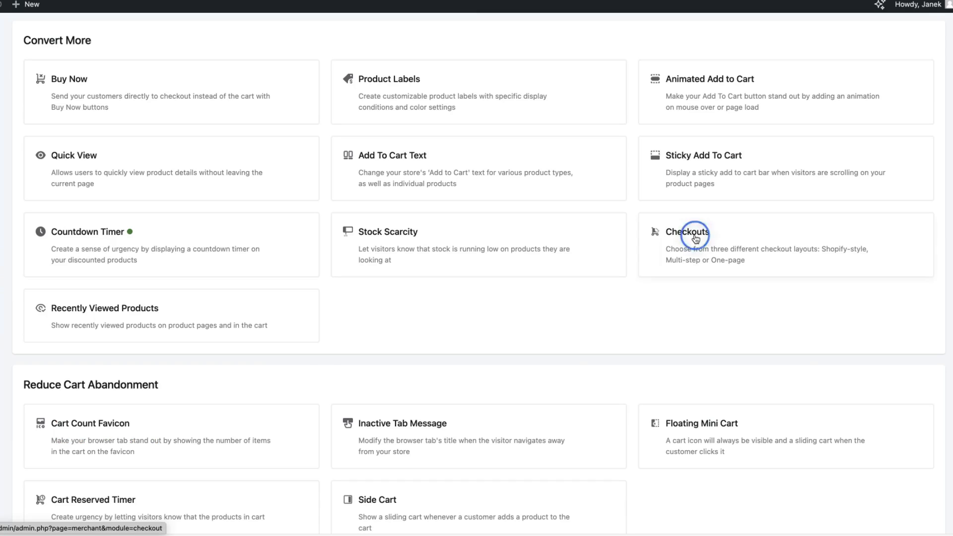
In Checkouts, try the one-step and multi-step layouts, then pick Shopify multi step with Sticky Totals Box on.
{"action": "left_click", "coordinate": [696, 239]}
{"action": "scroll", "coordinate": [356, 290], "scroll_direction": "down", "scroll_amount": 2}
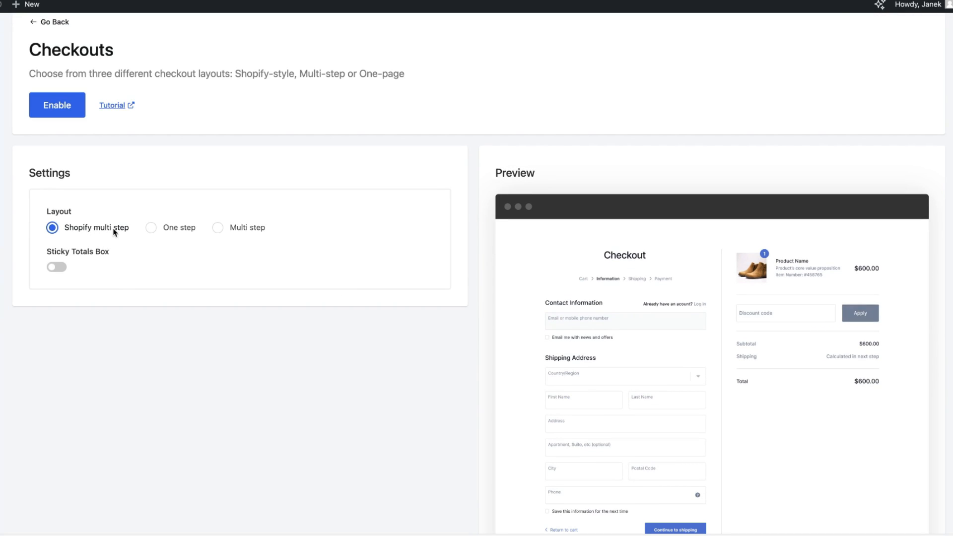
{"action": "left_click", "coordinate": [166, 232]}
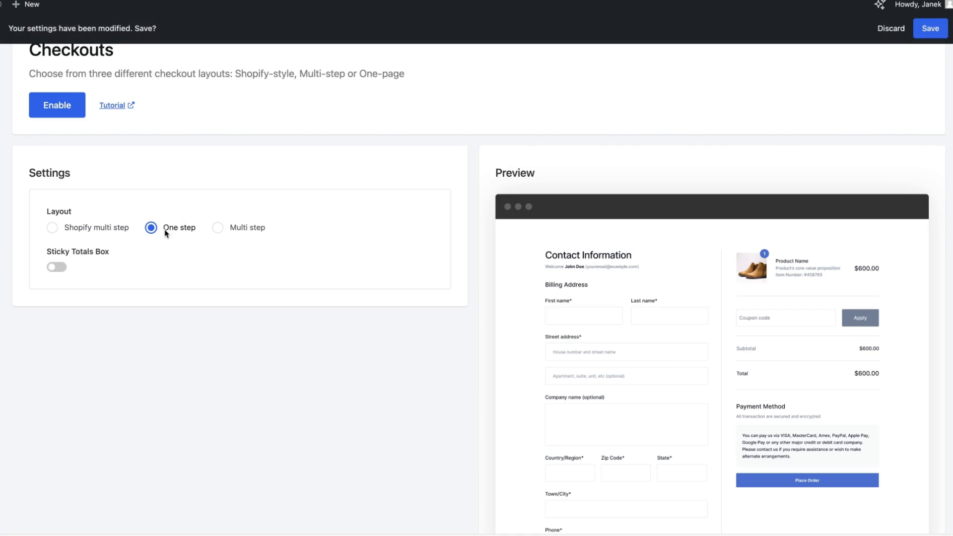
{"action": "left_click", "coordinate": [231, 233]}
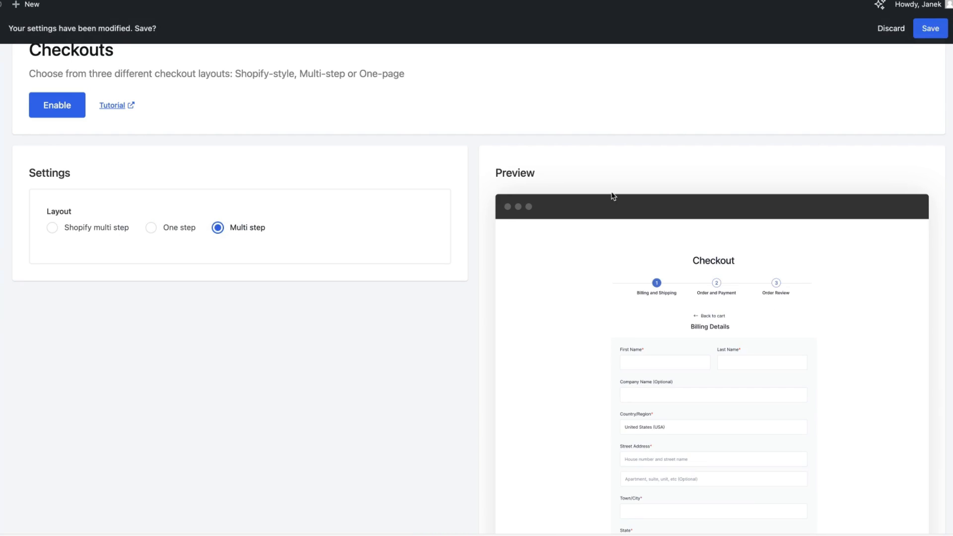
{"action": "scroll", "coordinate": [613, 196], "scroll_direction": "down", "scroll_amount": 3}
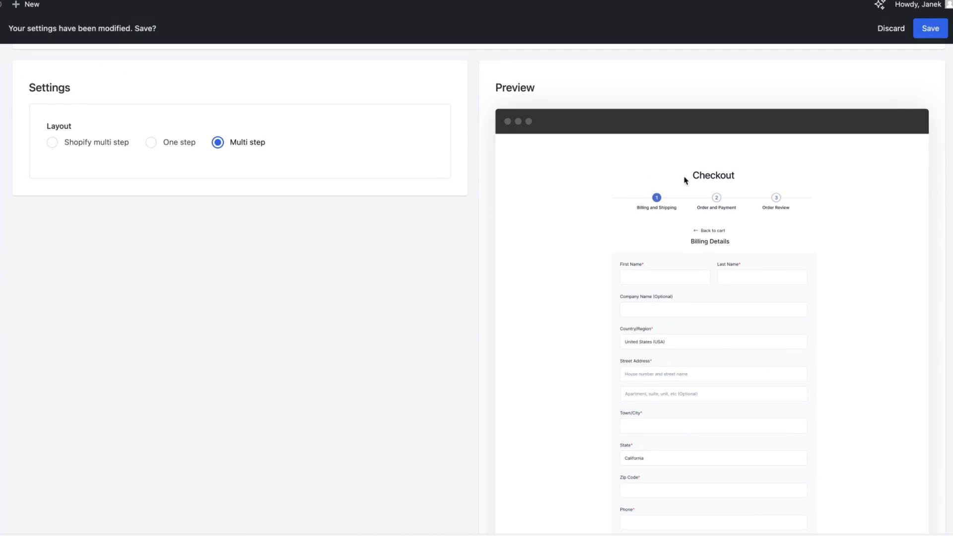
{"action": "left_click", "coordinate": [79, 145]}
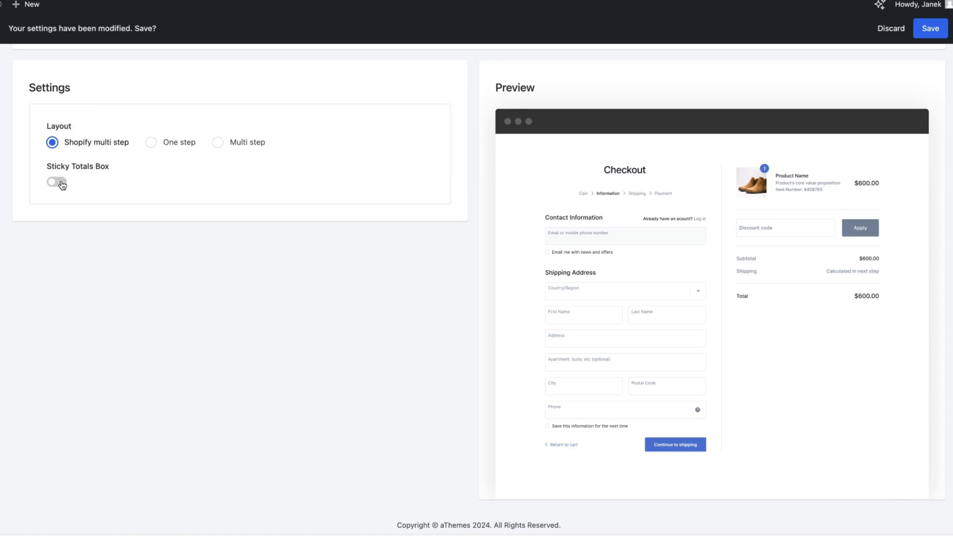
{"action": "left_click", "coordinate": [61, 185]}
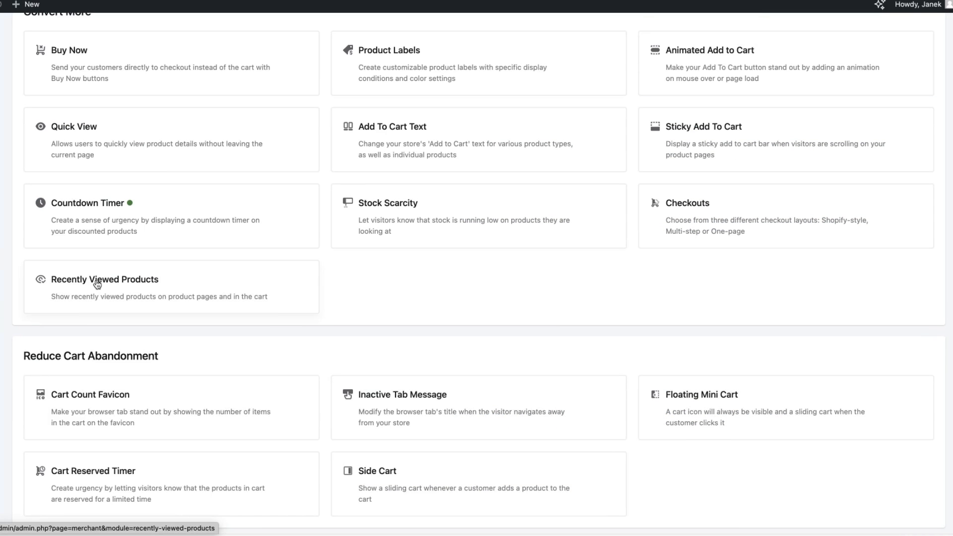
From the Reduce Cart Abandonment section, open Cart Count Favicon in a new tab and view it.
{"action": "scroll", "coordinate": [152, 274], "scroll_direction": "down", "scroll_amount": 1}
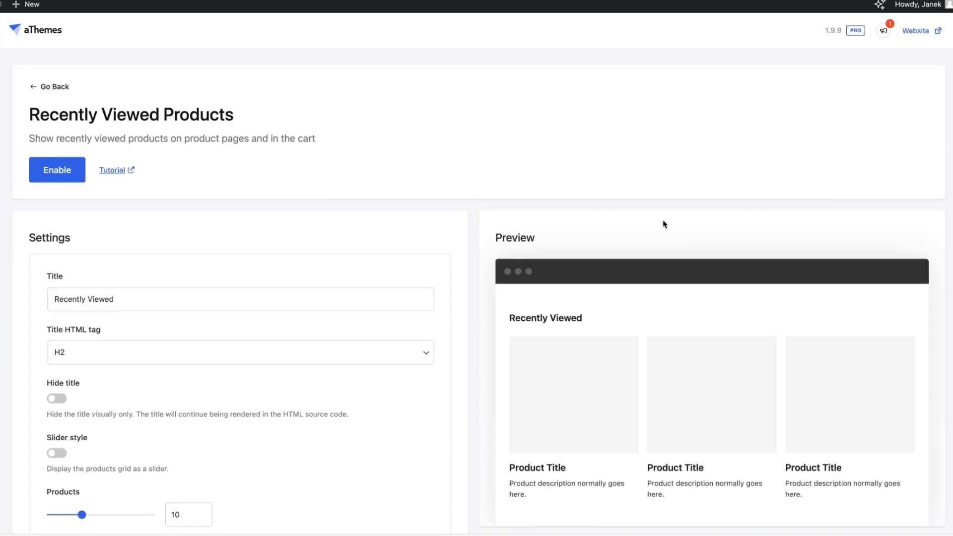
{"action": "scroll", "coordinate": [664, 220], "scroll_direction": "down", "scroll_amount": 2}
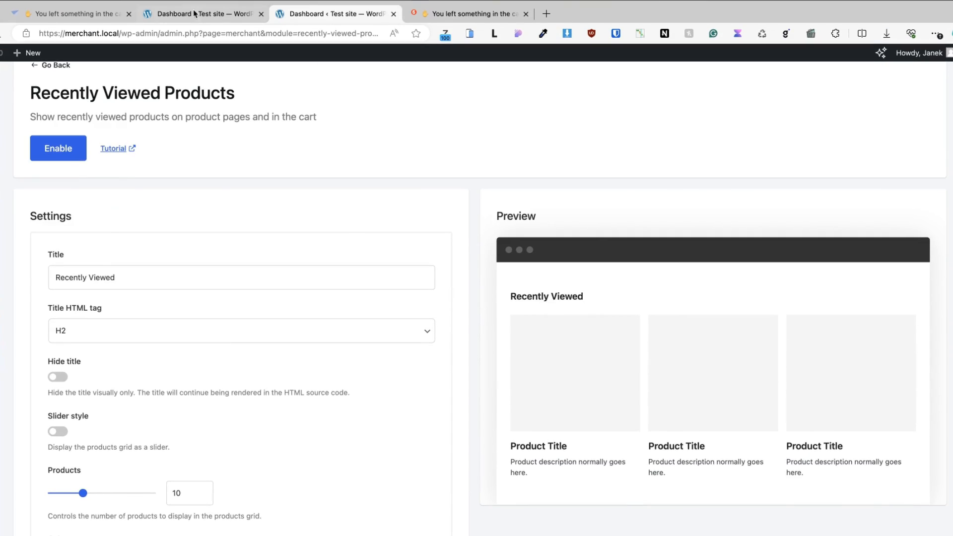
{"action": "left_click", "coordinate": [194, 13]}
{"action": "scroll", "coordinate": [276, 217], "scroll_direction": "down", "scroll_amount": 2}
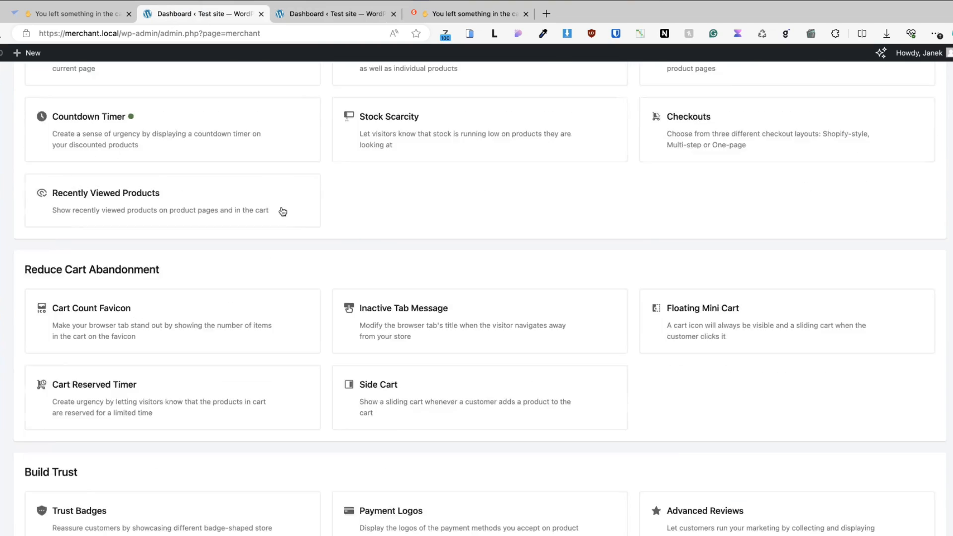
{"action": "scroll", "coordinate": [284, 212], "scroll_direction": "down", "scroll_amount": 3}
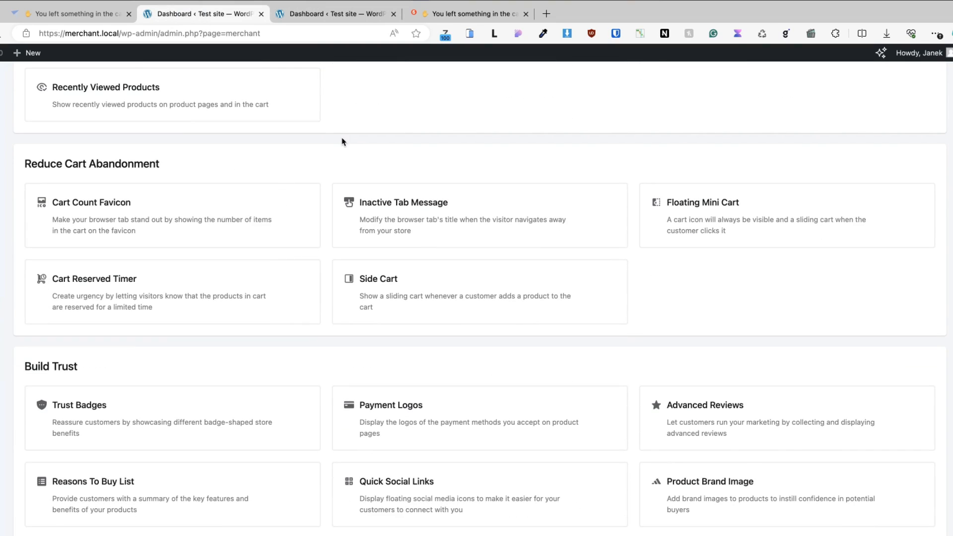
{"action": "middle_click", "coordinate": [108, 212]}
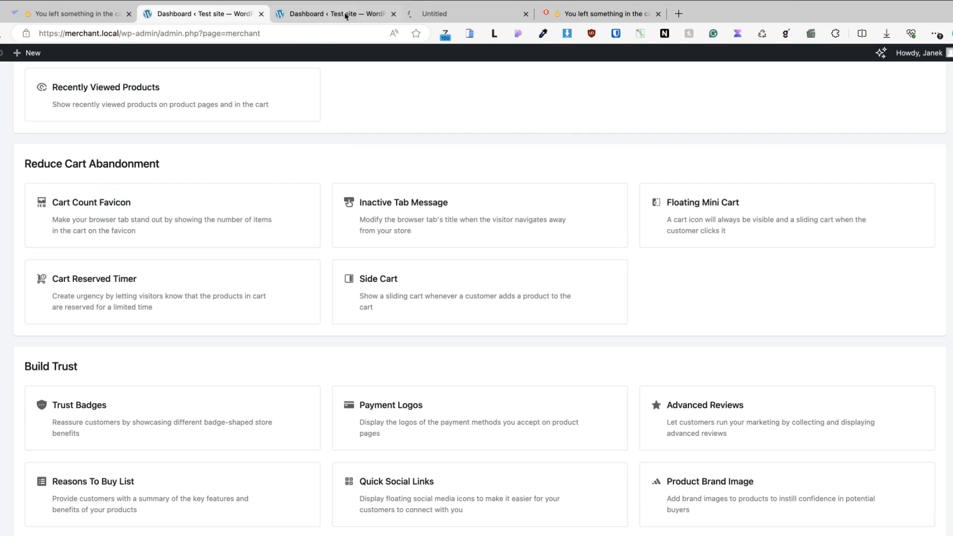
{"action": "left_click", "coordinate": [448, 11]}
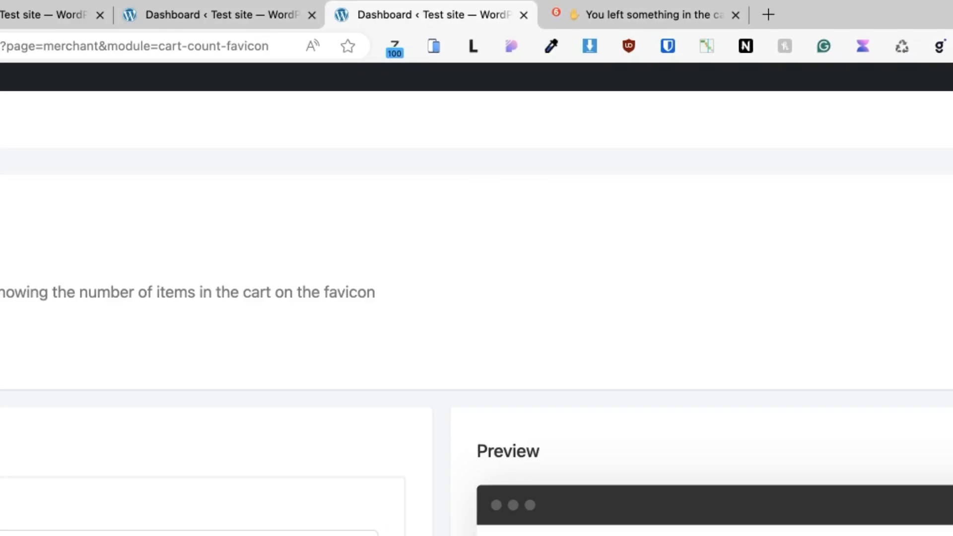
Set the cart count favicon badge background to purple (#673AB7).
{"action": "left_click", "coordinate": [63, 484]}
{"action": "left_click", "coordinate": [62, 535]}
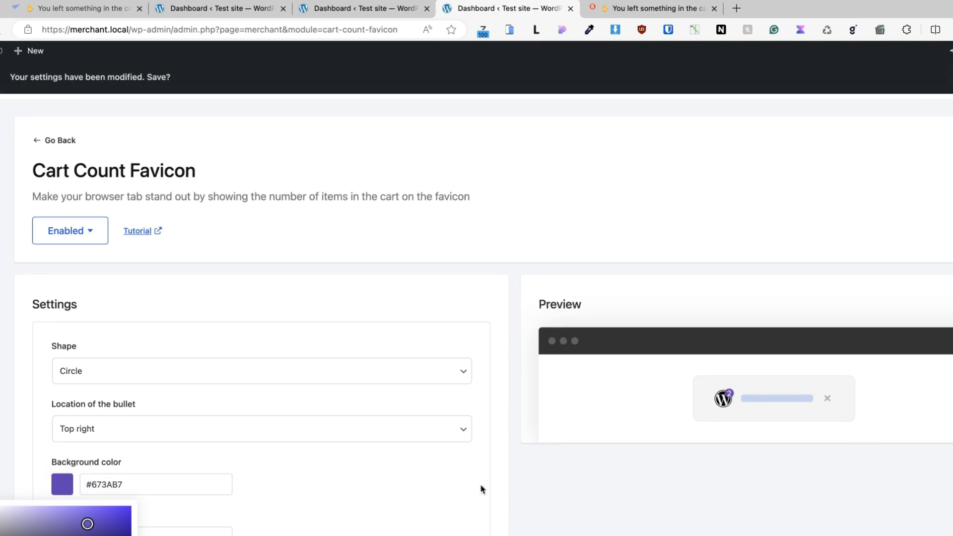
{"action": "scroll", "coordinate": [477, 316], "scroll_direction": "down", "scroll_amount": 1}
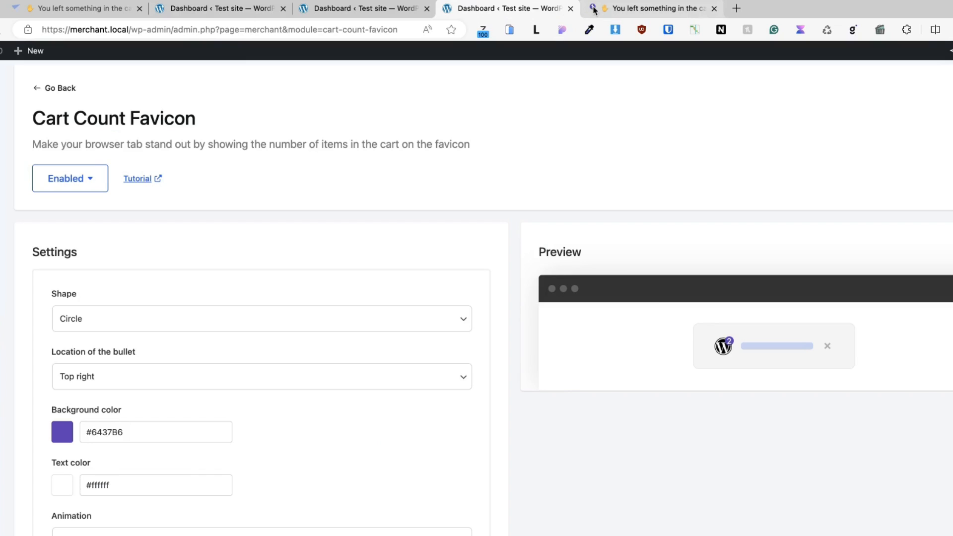
Check the Recently Viewed Products and Winter biking tour tabs, then open the Inactive Tab Message settings.
{"action": "key", "text": "ctrl+shift+Tab"}
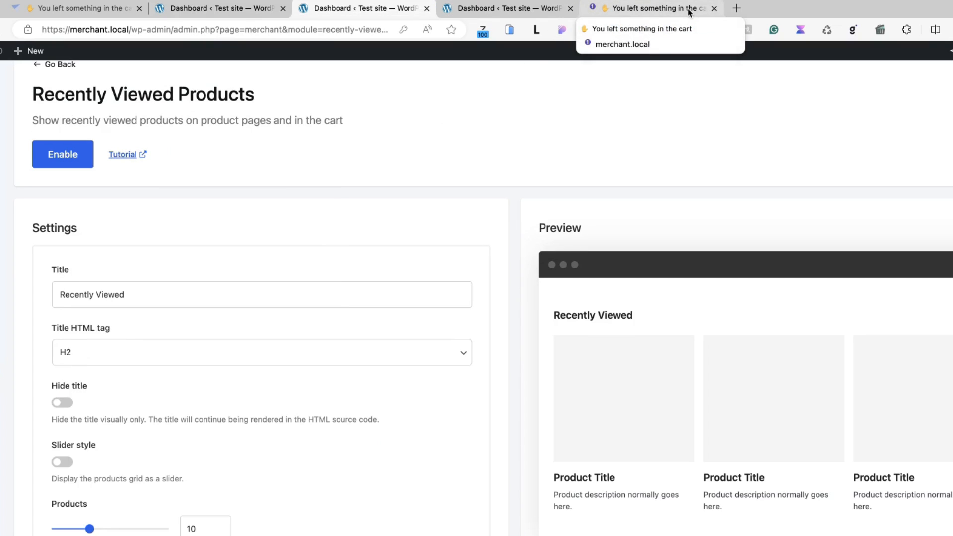
{"action": "left_click", "coordinate": [640, 11]}
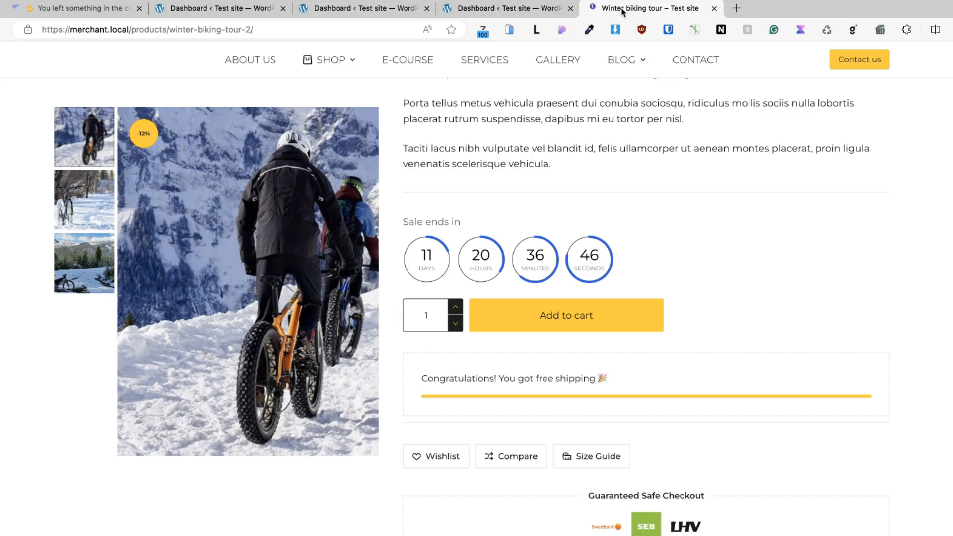
{"action": "left_click", "coordinate": [355, 11]}
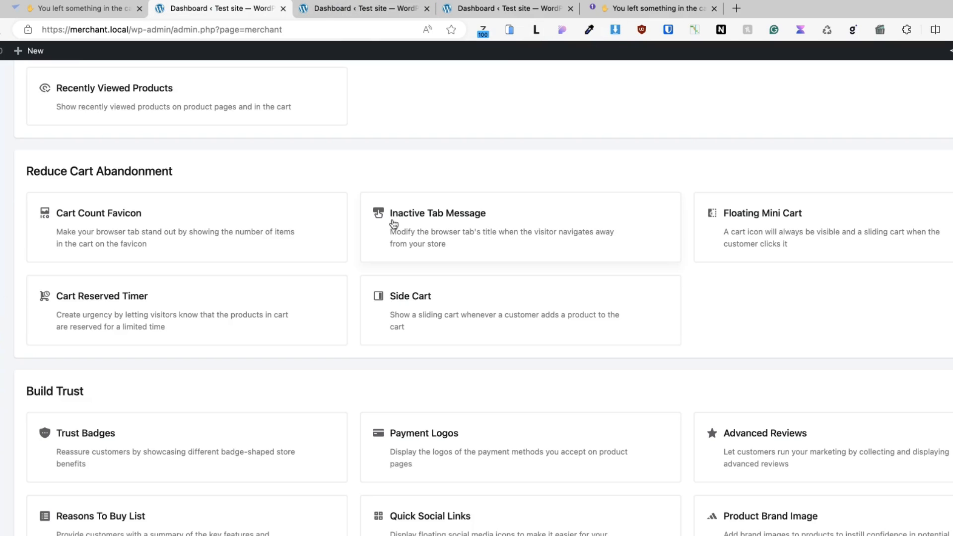
{"action": "left_click", "coordinate": [434, 219]}
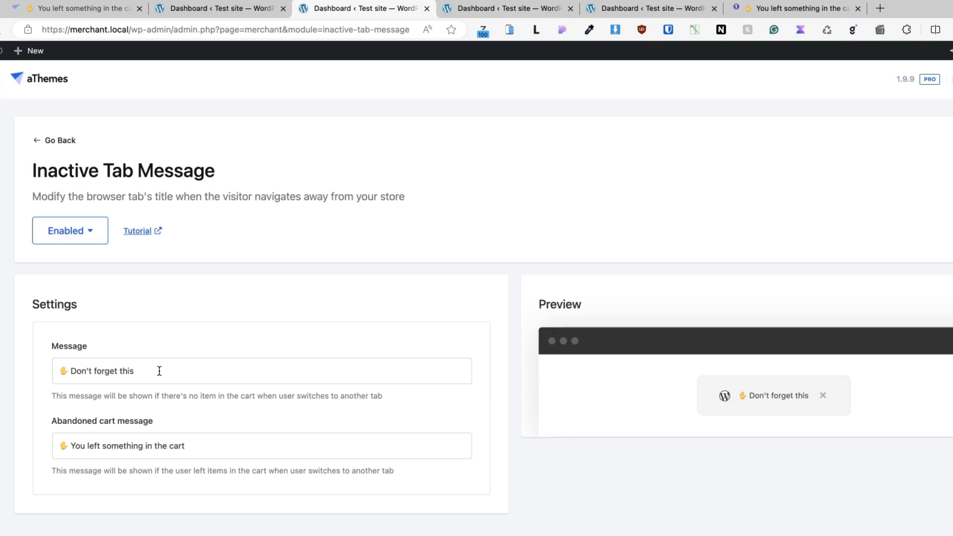
{"action": "left_click_drag", "start_coordinate": [160, 371], "coordinate": [59, 392]}
{"action": "left_click", "coordinate": [253, 8]}
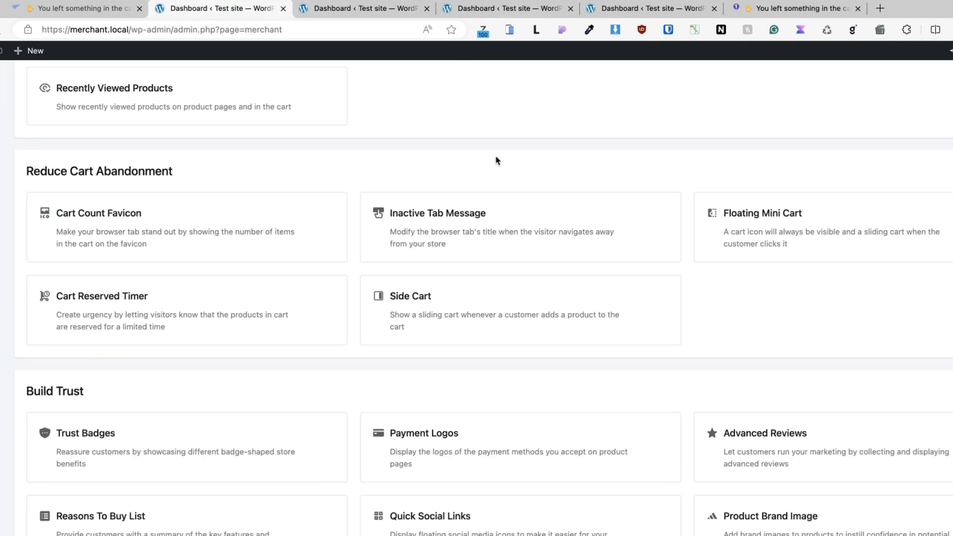
{"action": "scroll", "coordinate": [673, 230], "scroll_direction": "down", "scroll_amount": 1}
{"action": "left_click", "coordinate": [774, 211], "text": "super"}
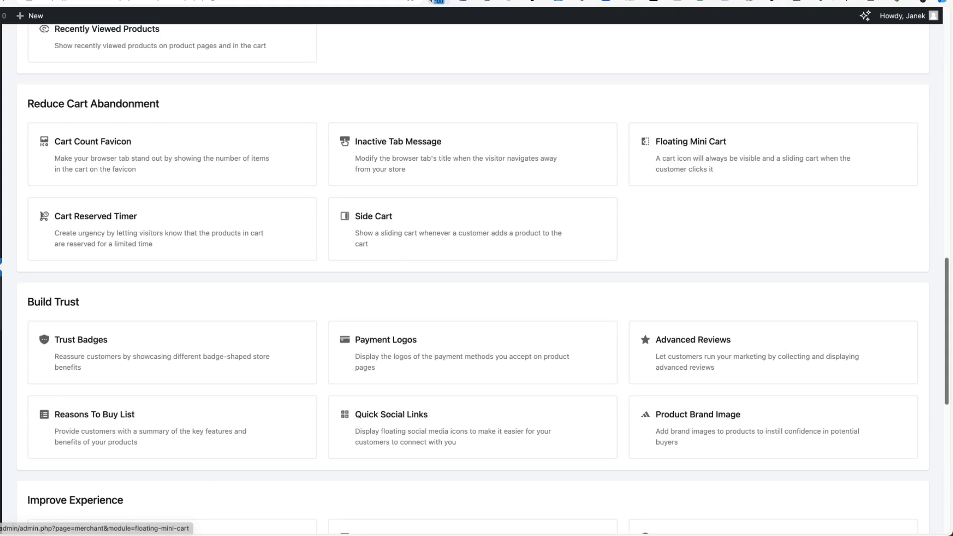
{"action": "left_click", "coordinate": [432, 2]}
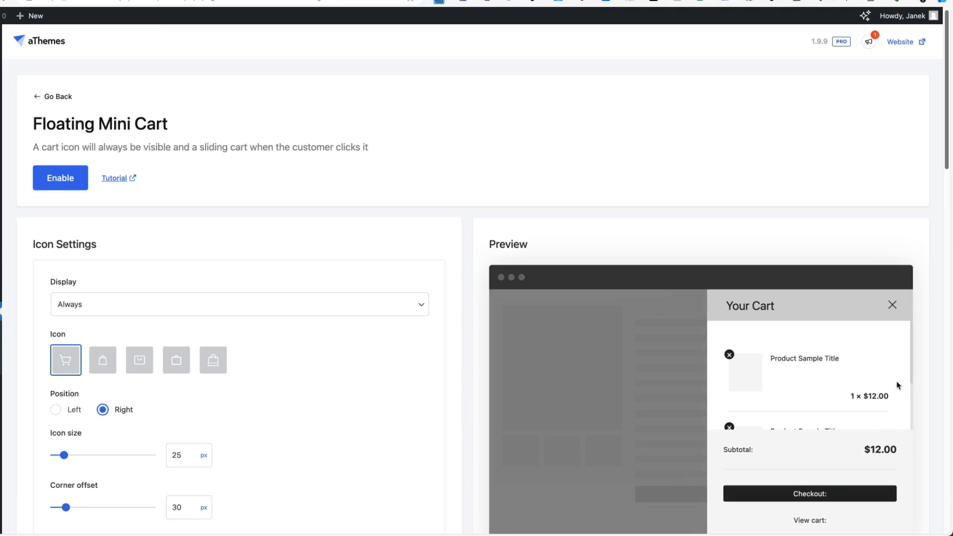
{"action": "left_click", "coordinate": [894, 305]}
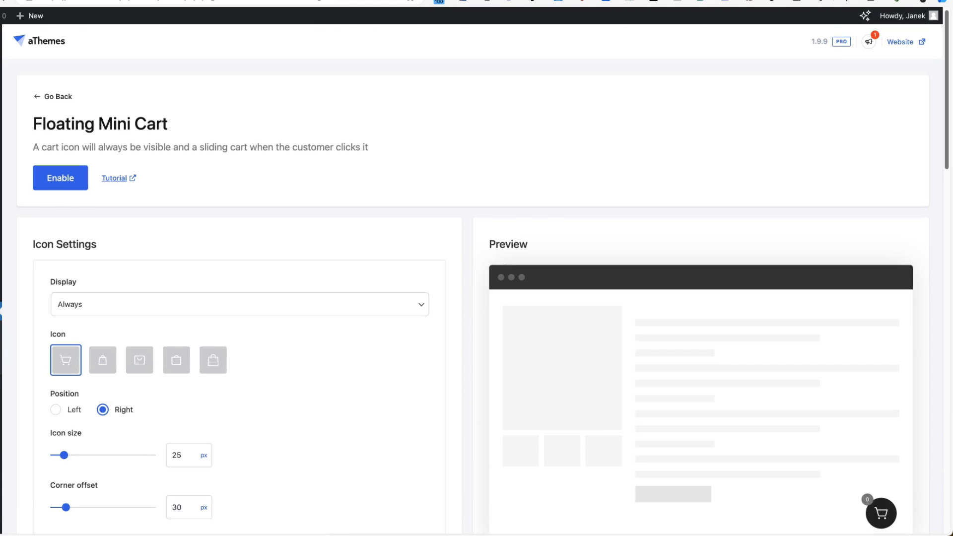
{"action": "left_click", "coordinate": [244, 0]}
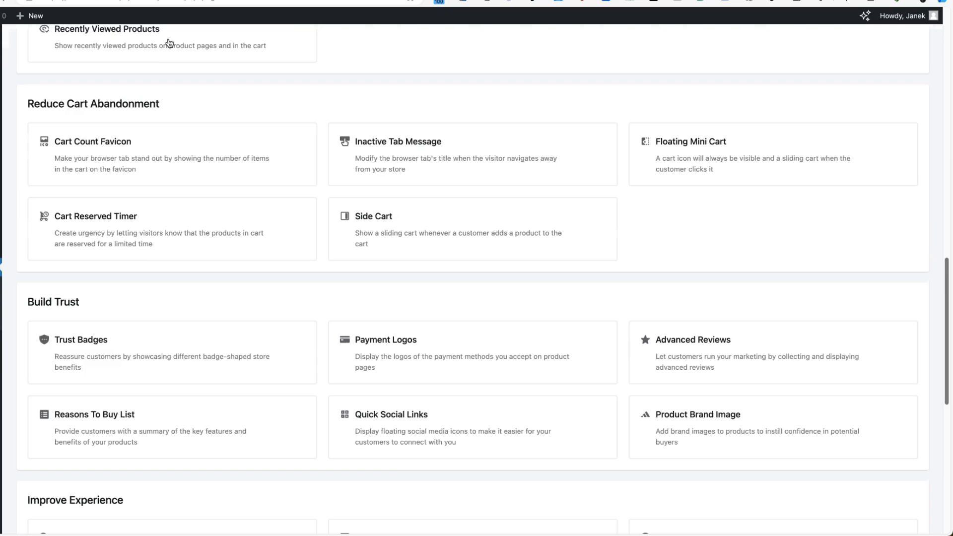
{"action": "left_click", "coordinate": [101, 224], "text": "super"}
{"action": "left_click", "coordinate": [487, 1]}
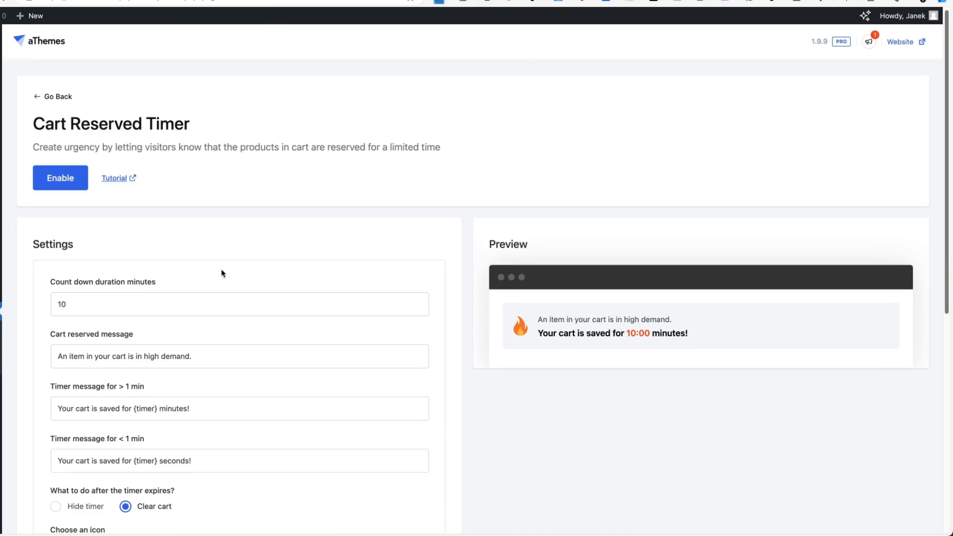
{"action": "left_click_drag", "start_coordinate": [79, 302], "coordinate": [38, 297]}
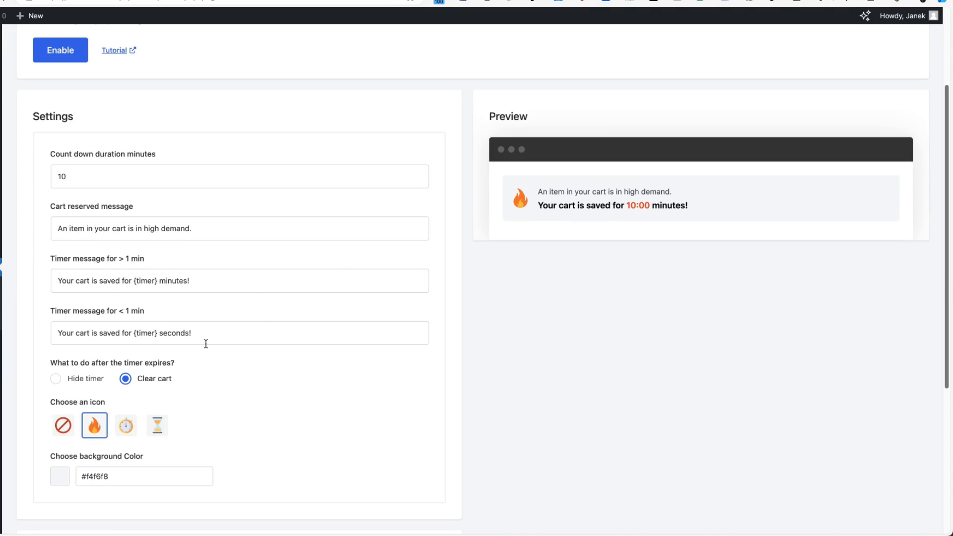
{"action": "scroll", "coordinate": [708, 168], "scroll_direction": "down", "scroll_amount": 1}
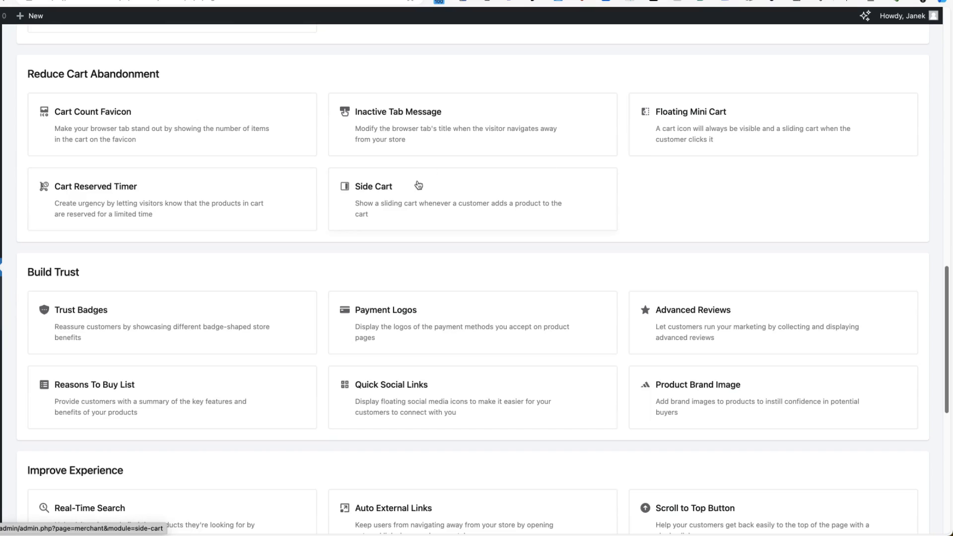
{"action": "left_click", "coordinate": [390, 195]}
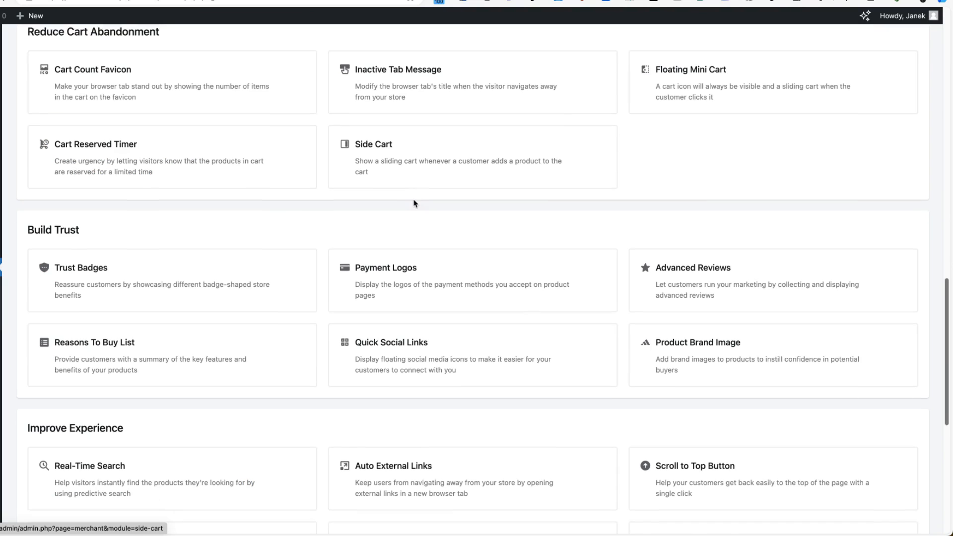
{"action": "scroll", "coordinate": [414, 203], "scroll_direction": "down", "scroll_amount": 2}
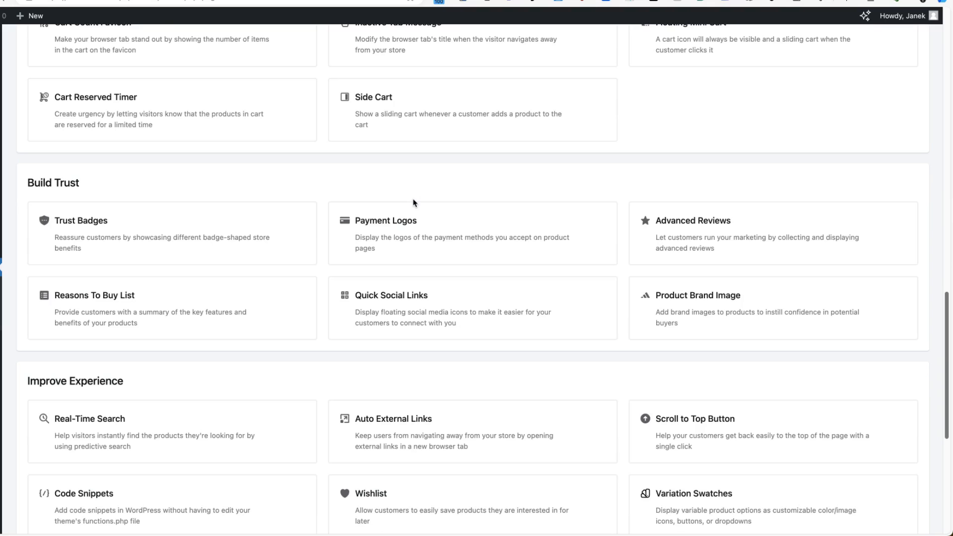
{"action": "scroll", "coordinate": [414, 204], "scroll_direction": "down", "scroll_amount": 1}
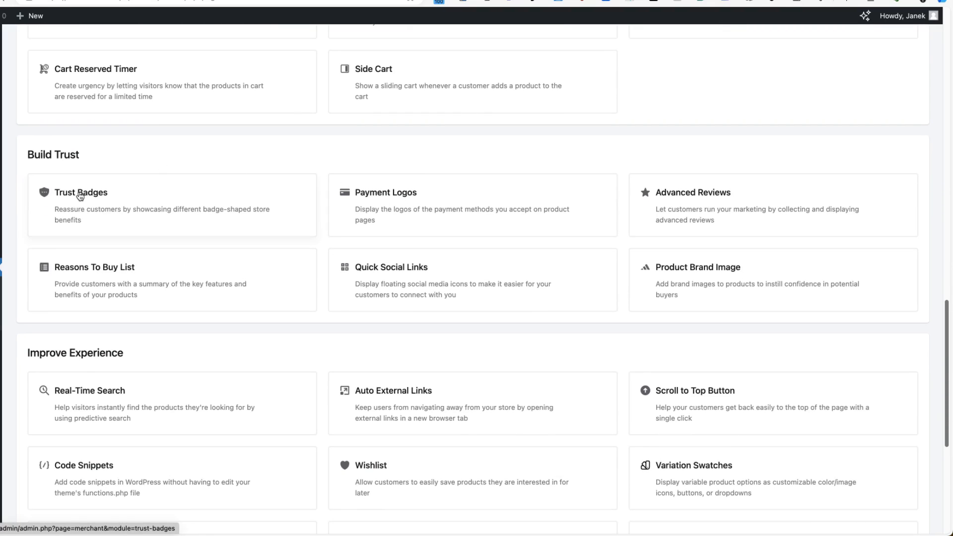
Open Trust Badges, browse the image gallery without adding badges, and scroll through its settings.
{"action": "left_click", "coordinate": [81, 192]}
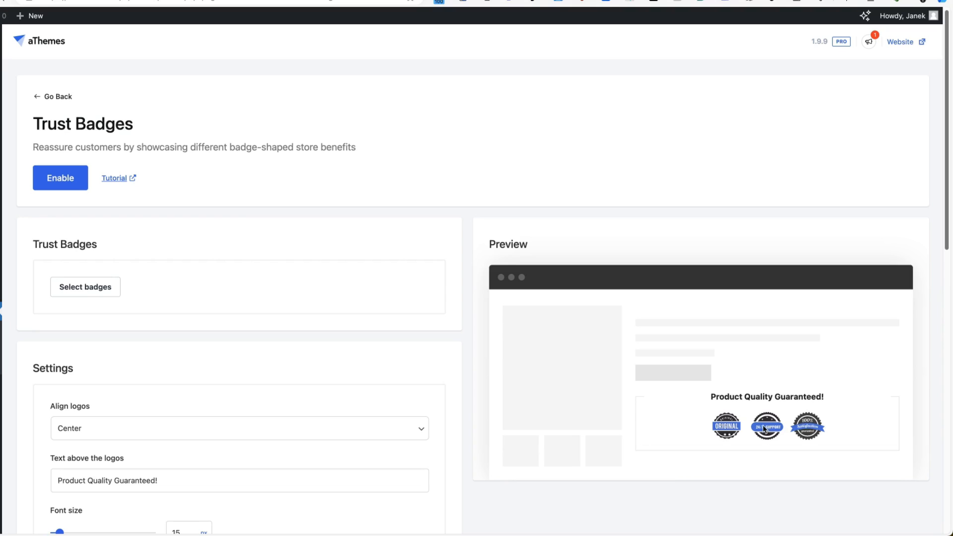
{"action": "left_click", "coordinate": [85, 288]}
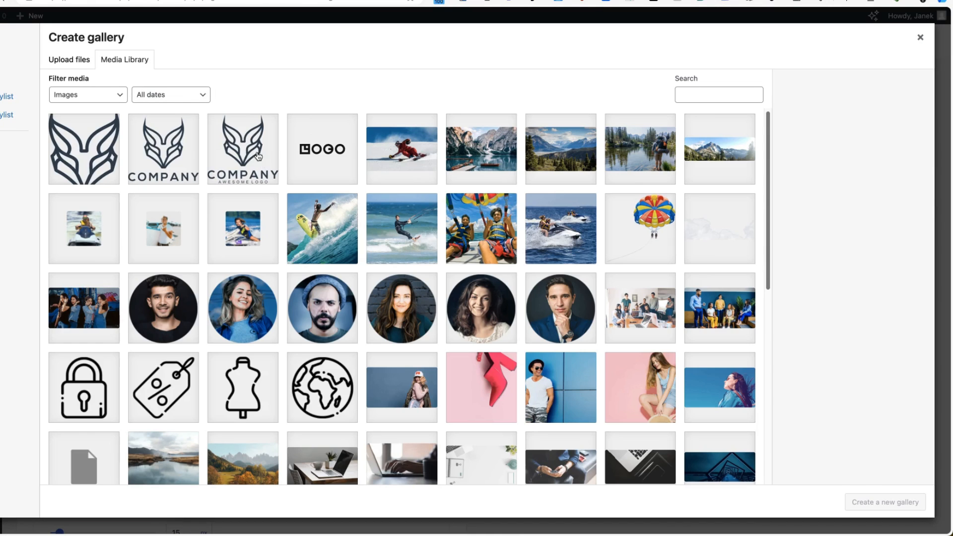
{"action": "left_click", "coordinate": [256, 159]}
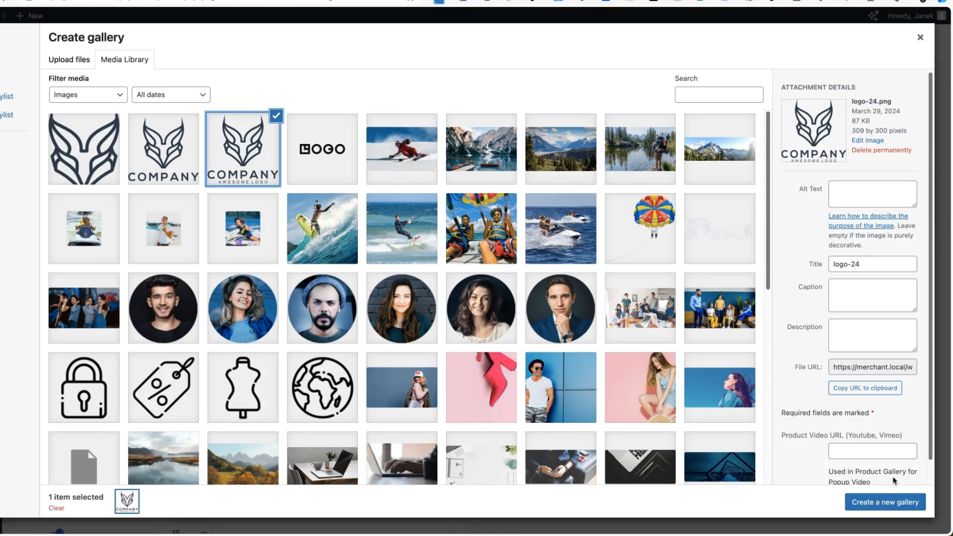
{"action": "left_click", "coordinate": [921, 37]}
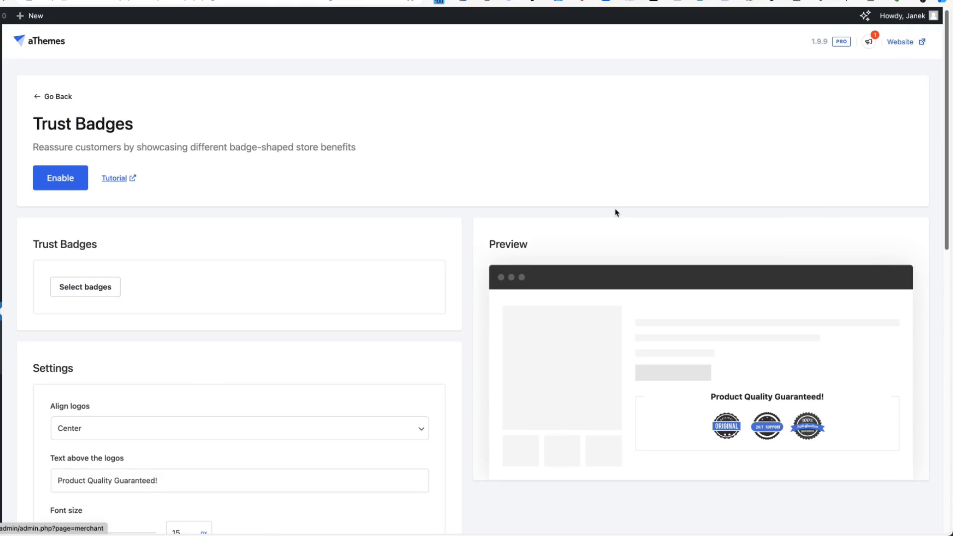
{"action": "scroll", "coordinate": [617, 212], "scroll_direction": "down", "scroll_amount": 3}
{"action": "scroll", "coordinate": [108, 293], "scroll_direction": "down", "scroll_amount": 5}
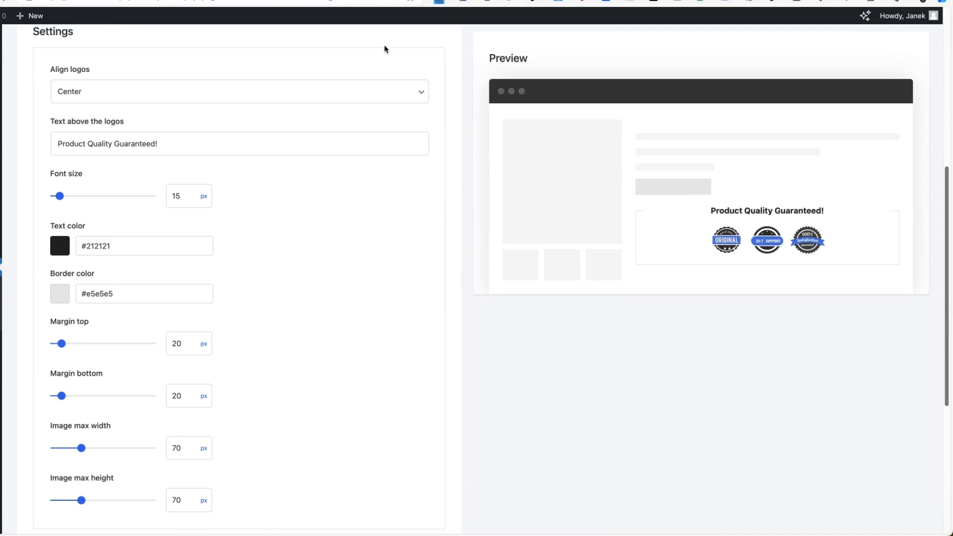
{"action": "scroll", "coordinate": [311, 235], "scroll_direction": "down", "scroll_amount": 4}
{"action": "scroll", "coordinate": [264, 255], "scroll_direction": "down", "scroll_amount": 2}
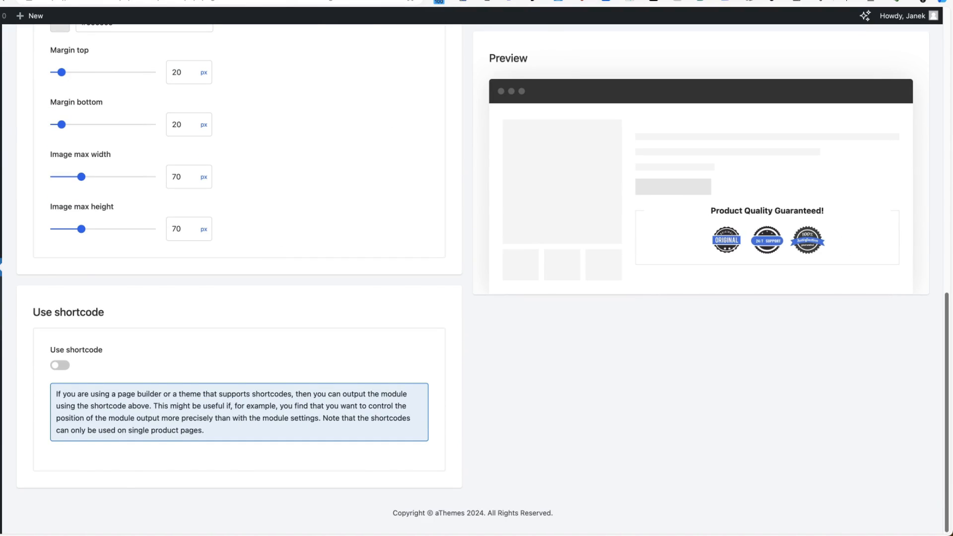
{"action": "key", "text": "alt+Left"}
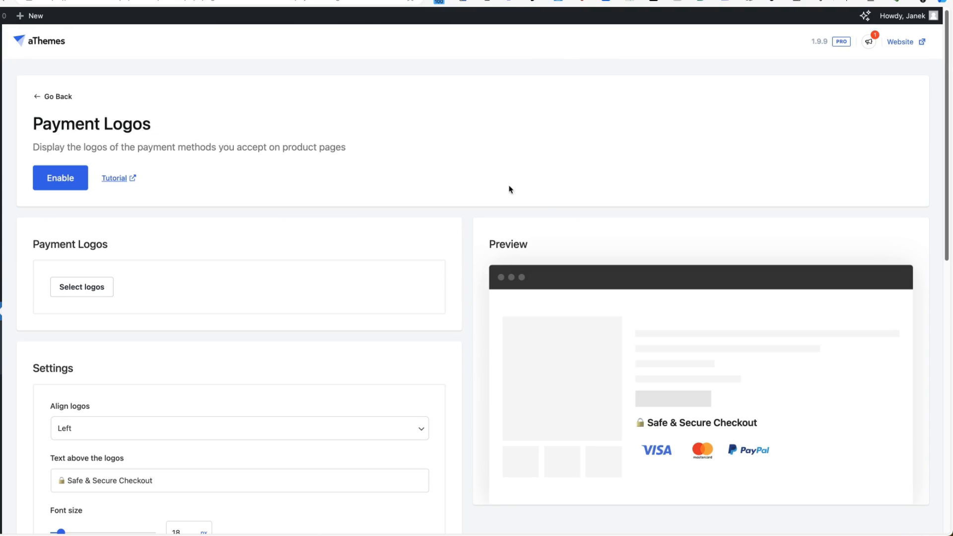
Open the Advanced Reviews module and scroll through its settings.
{"action": "scroll", "coordinate": [510, 189], "scroll_direction": "down", "scroll_amount": 3}
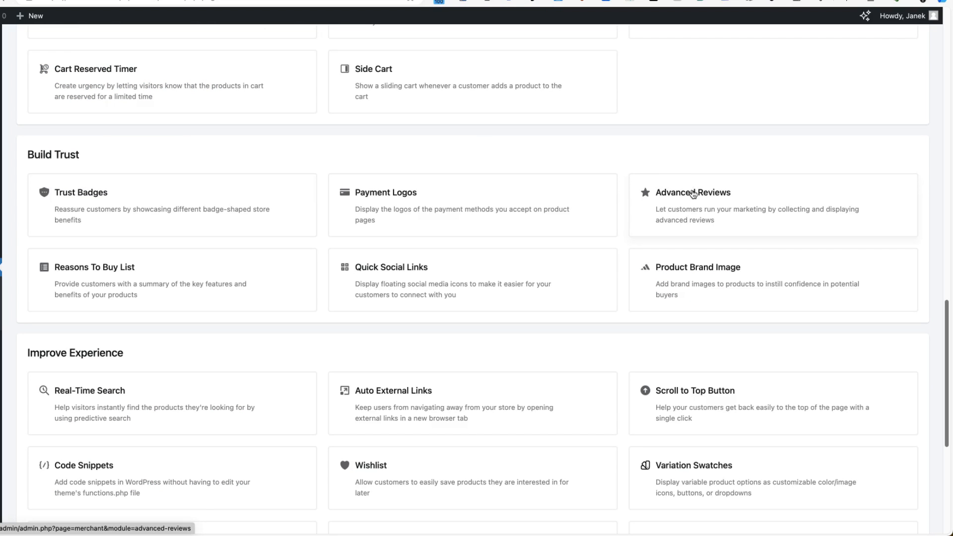
{"action": "left_click", "coordinate": [694, 194]}
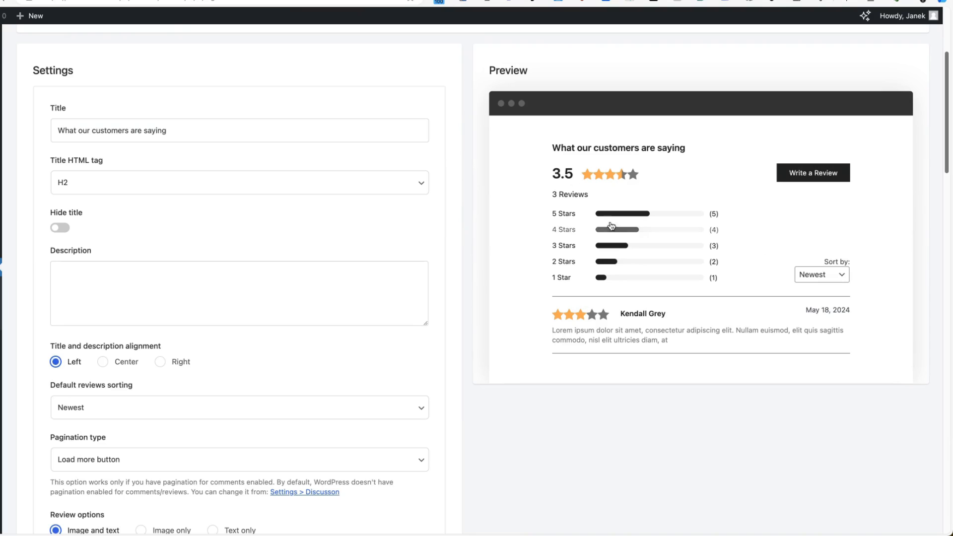
{"action": "scroll", "coordinate": [114, 208], "scroll_direction": "down", "scroll_amount": 8}
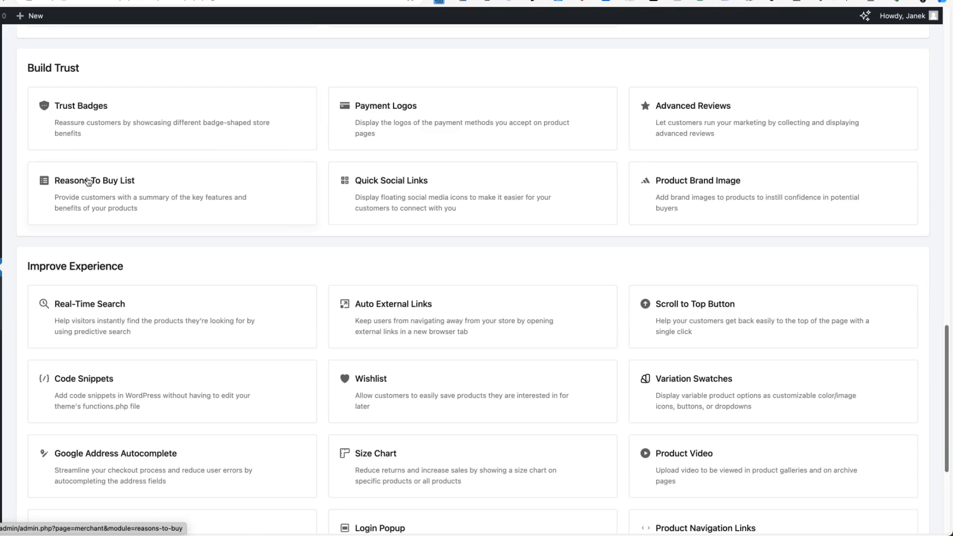
Open Reasons To Buy List, add two test reasons ('asasasas', 'asasas'), then delete both.
{"action": "left_click", "coordinate": [88, 181]}
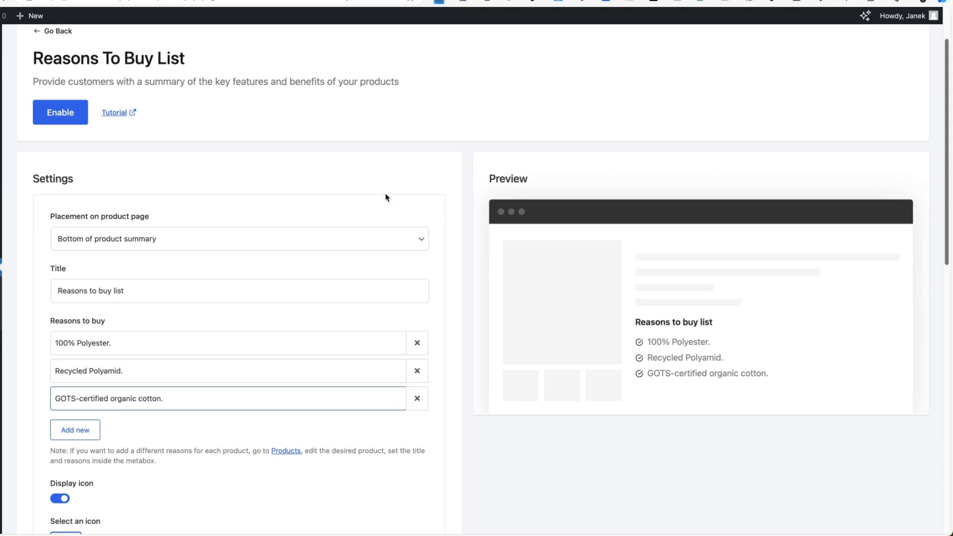
{"action": "left_click", "coordinate": [75, 431]}
{"action": "left_click", "coordinate": [96, 426]}
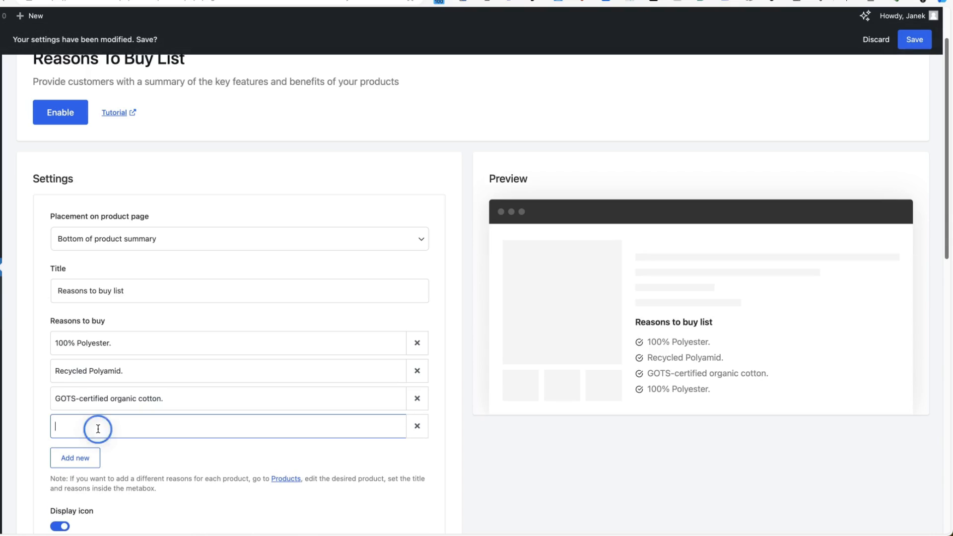
{"action": "type", "text": "asasasas"}
{"action": "left_click", "coordinate": [90, 459]}
{"action": "left_click", "coordinate": [96, 458]}
{"action": "type", "text": "asasas"}
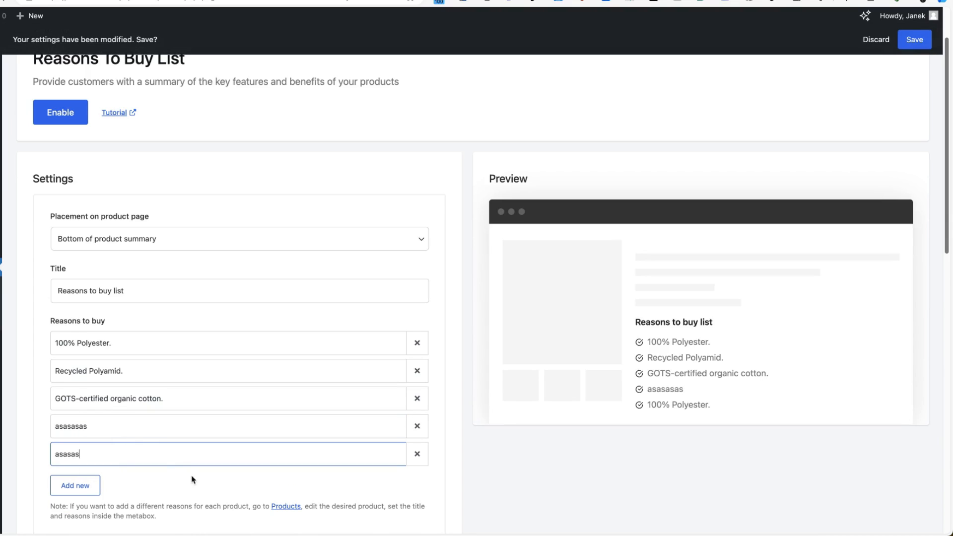
{"action": "left_click", "coordinate": [231, 482]}
{"action": "left_click", "coordinate": [418, 454]}
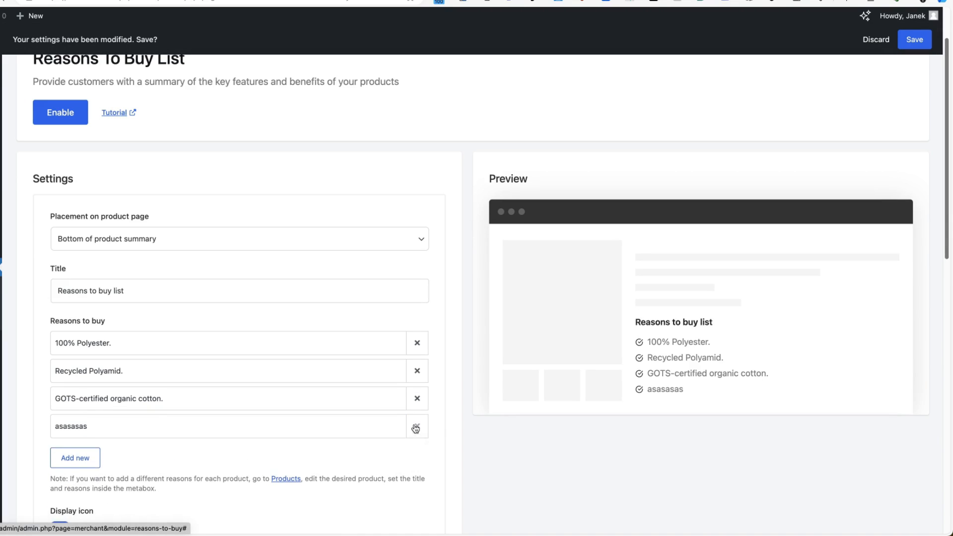
{"action": "left_click", "coordinate": [418, 426]}
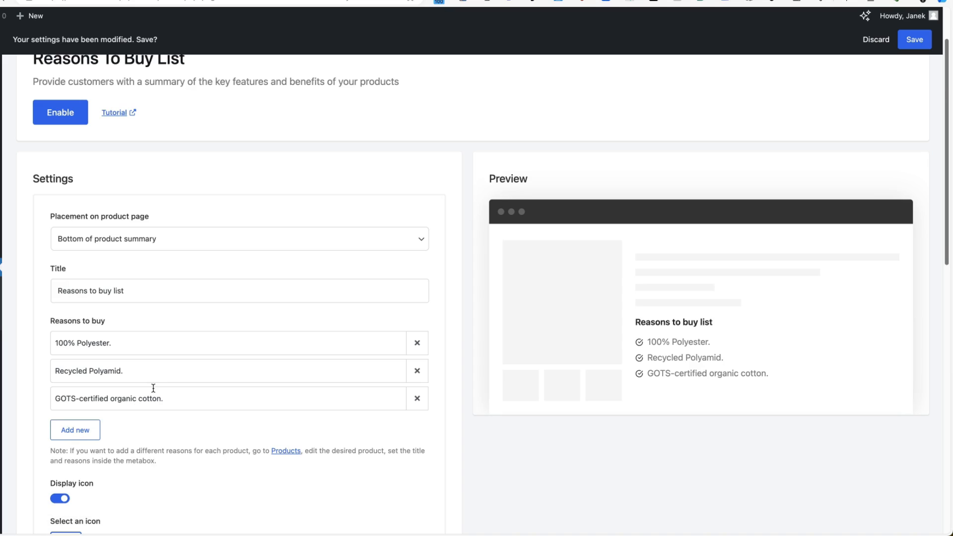
Reduce the list items spacing from 5 to 2 px.
{"action": "scroll", "coordinate": [154, 388], "scroll_direction": "down", "scroll_amount": 5}
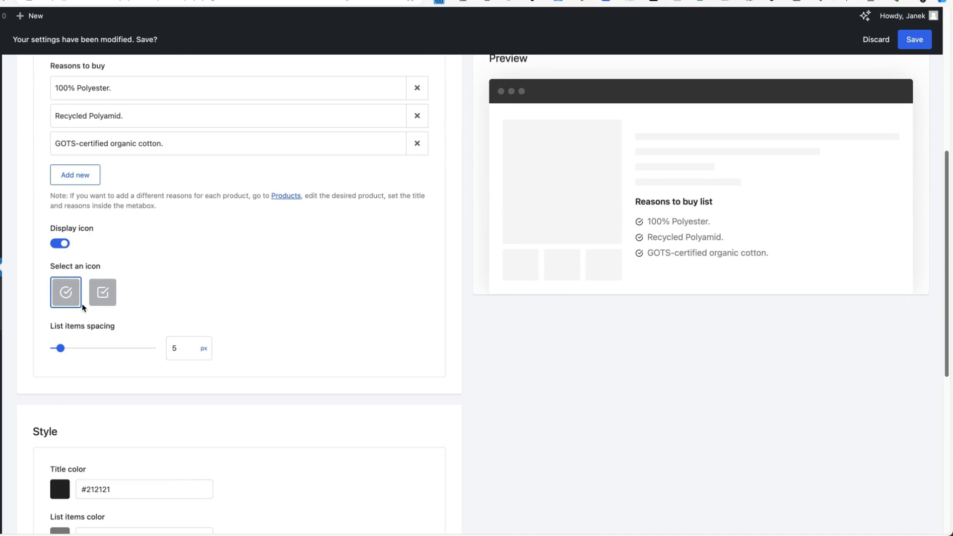
{"action": "left_click_drag", "start_coordinate": [69, 349], "coordinate": [58, 350]}
{"action": "scroll", "coordinate": [692, 170], "scroll_direction": "down", "scroll_amount": 7}
{"action": "scroll", "coordinate": [876, 132], "scroll_direction": "up", "scroll_amount": 5}
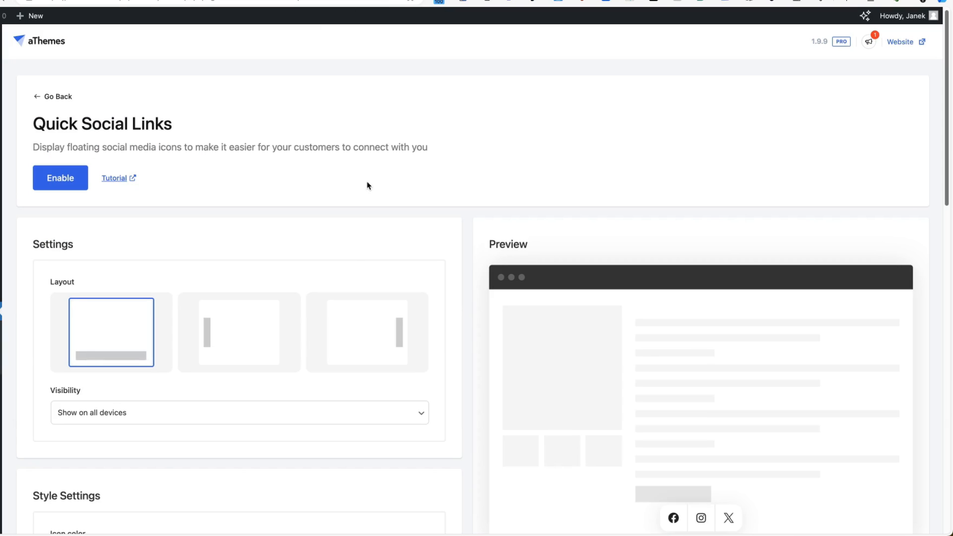
Try the Left layout, then set the Quick Social Links icons on the Right edge.
{"action": "scroll", "coordinate": [355, 251], "scroll_direction": "down", "scroll_amount": 7}
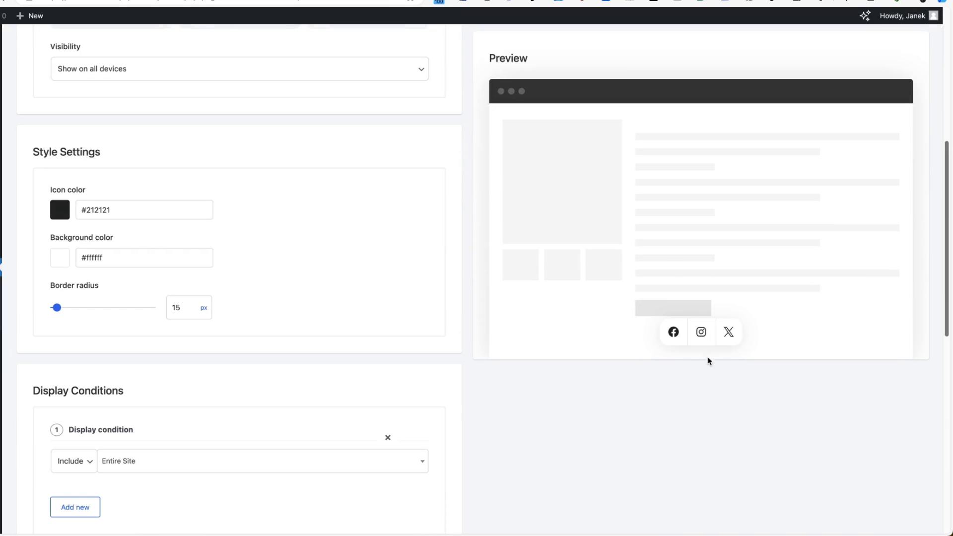
{"action": "scroll", "coordinate": [358, 343], "scroll_direction": "up", "scroll_amount": 6}
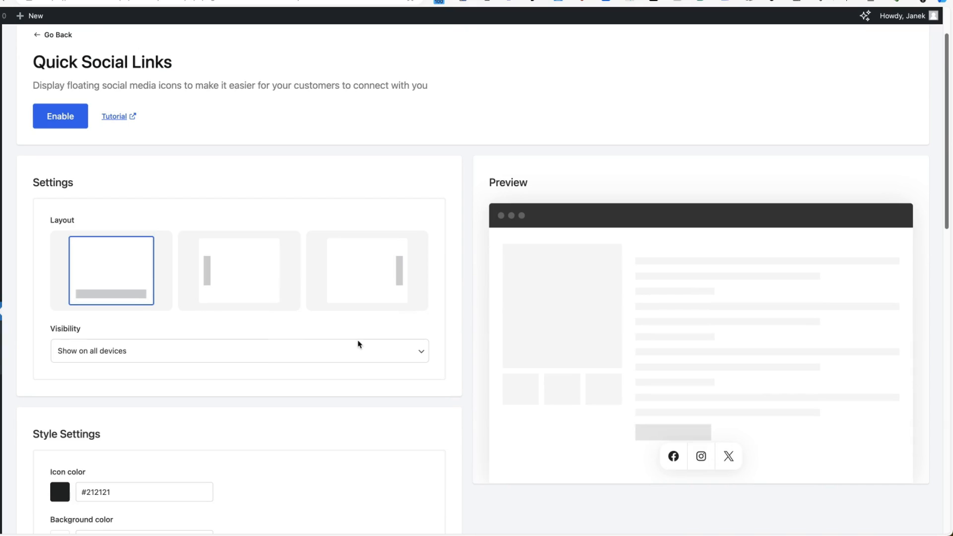
{"action": "left_click", "coordinate": [225, 277]}
{"action": "left_click", "coordinate": [378, 271]}
Inspect the Display Conditions include/exclude and scope dropdowns without changing them.
{"action": "scroll", "coordinate": [377, 270], "scroll_direction": "down", "scroll_amount": 5}
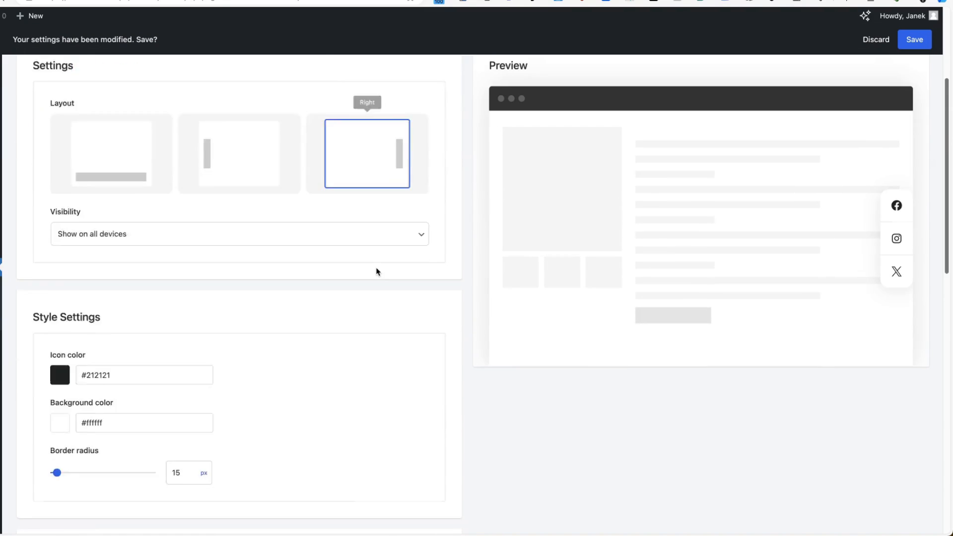
{"action": "scroll", "coordinate": [377, 272], "scroll_direction": "down", "scroll_amount": 3}
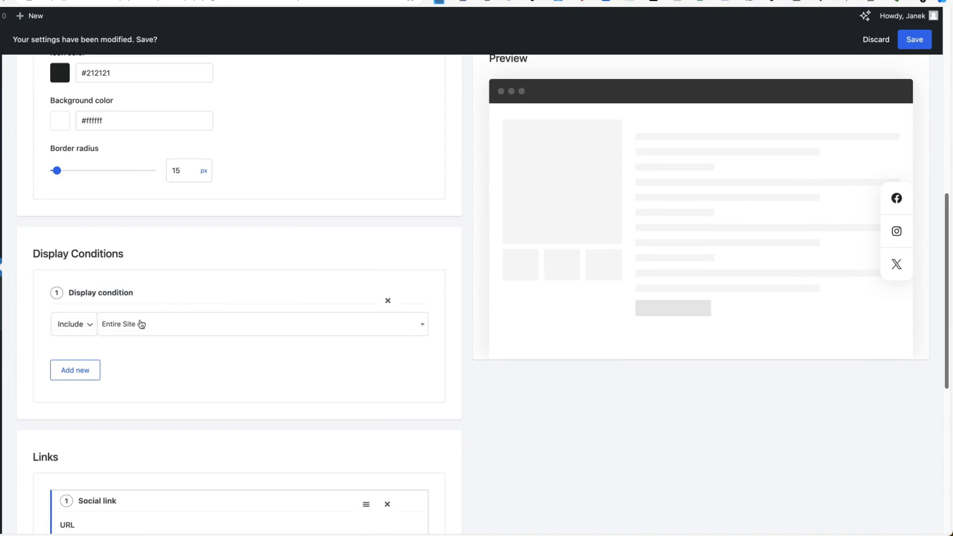
{"action": "left_click", "coordinate": [85, 328]}
{"action": "left_click", "coordinate": [165, 327]}
{"action": "left_click", "coordinate": [32, 358]}
{"action": "scroll", "coordinate": [40, 356], "scroll_direction": "down", "scroll_amount": 2}
{"action": "scroll", "coordinate": [40, 356], "scroll_direction": "down", "scroll_amount": 6}
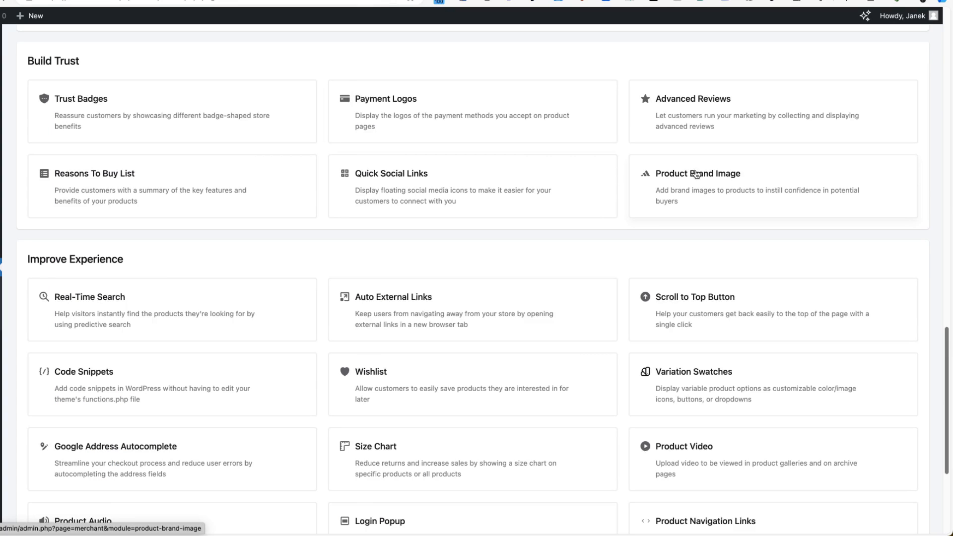
{"action": "scroll", "coordinate": [701, 180], "scroll_direction": "down", "scroll_amount": 3}
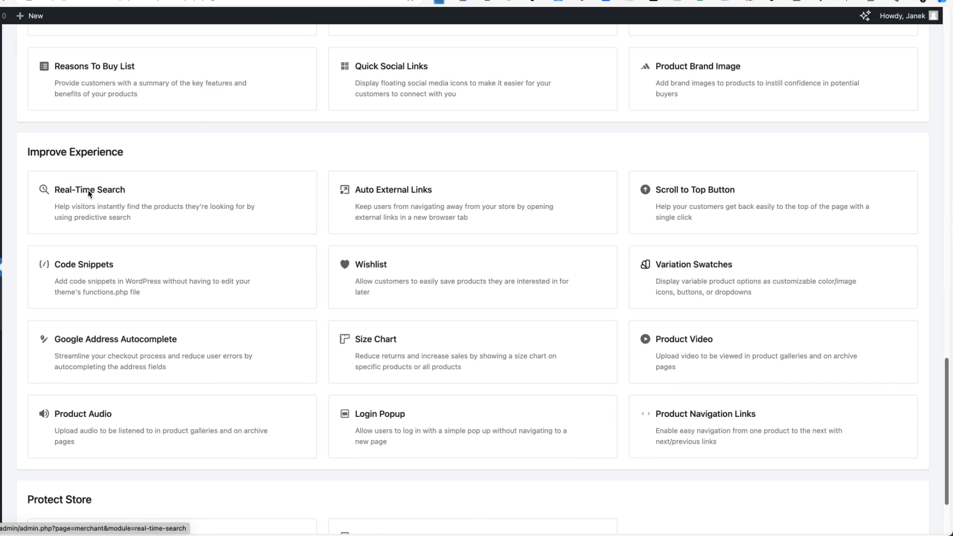
{"action": "left_click", "coordinate": [112, 178]}
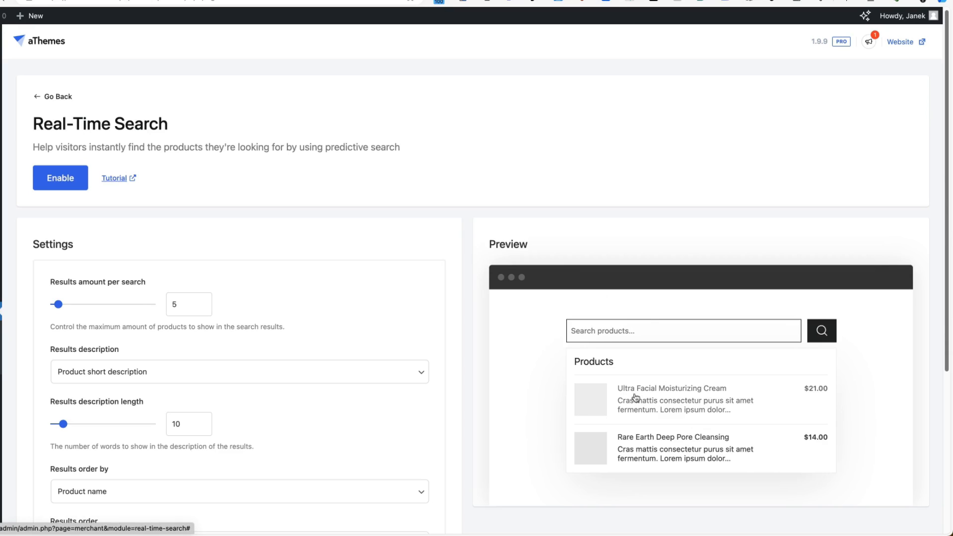
{"action": "scroll", "coordinate": [822, 393], "scroll_direction": "down", "scroll_amount": 3}
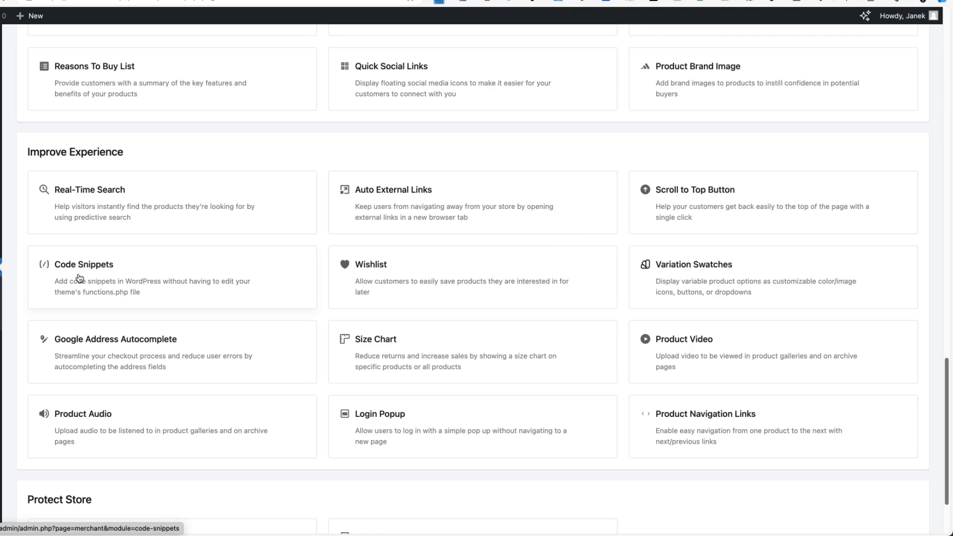
{"action": "left_click", "coordinate": [697, 279]}
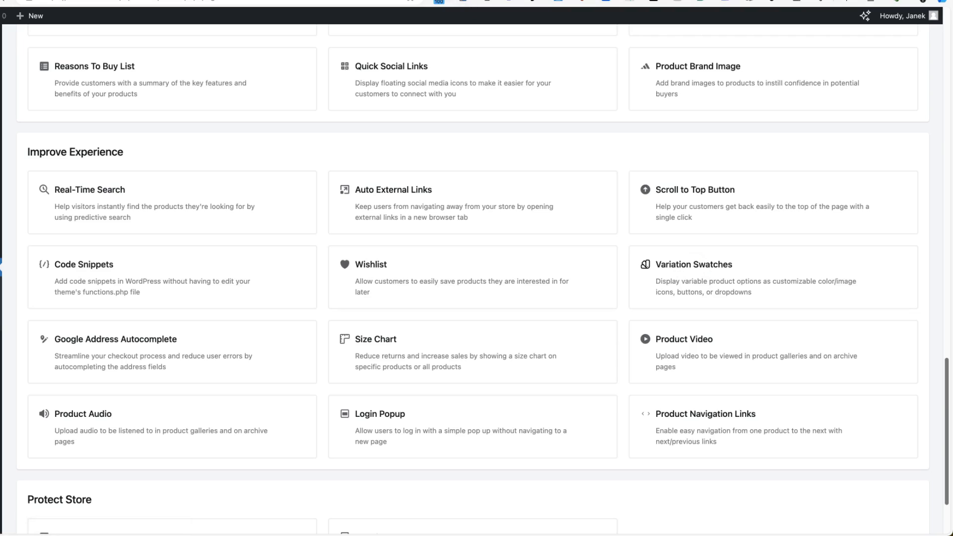
{"action": "scroll", "coordinate": [611, 202], "scroll_direction": "down", "scroll_amount": 4}
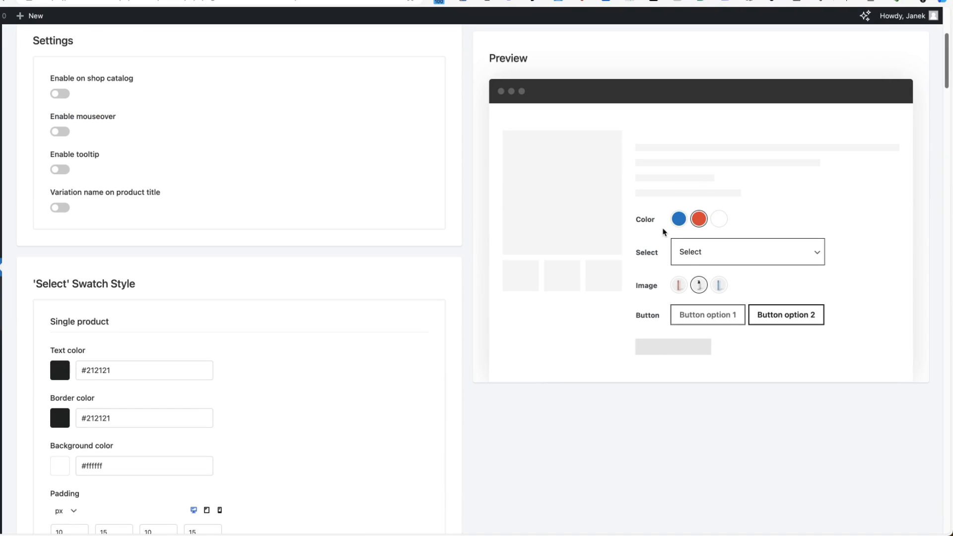
{"action": "left_click", "coordinate": [727, 251]}
{"action": "left_click", "coordinate": [780, 220]}
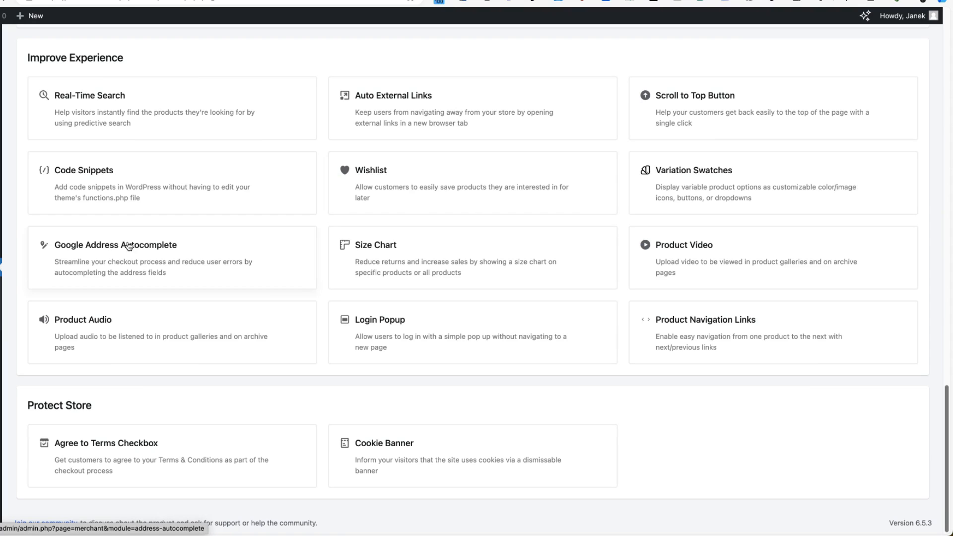
{"action": "left_click", "coordinate": [129, 246]}
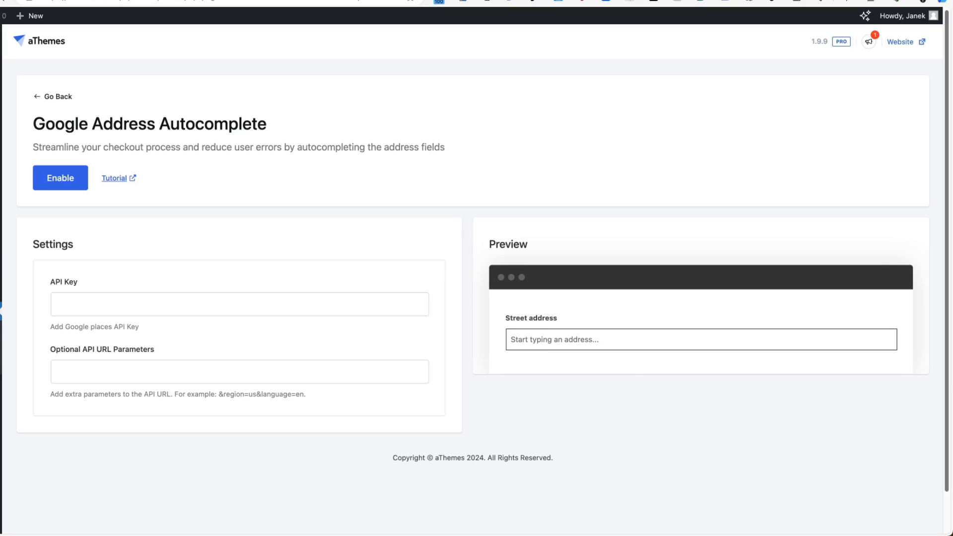
{"action": "key", "text": "super+Left"}
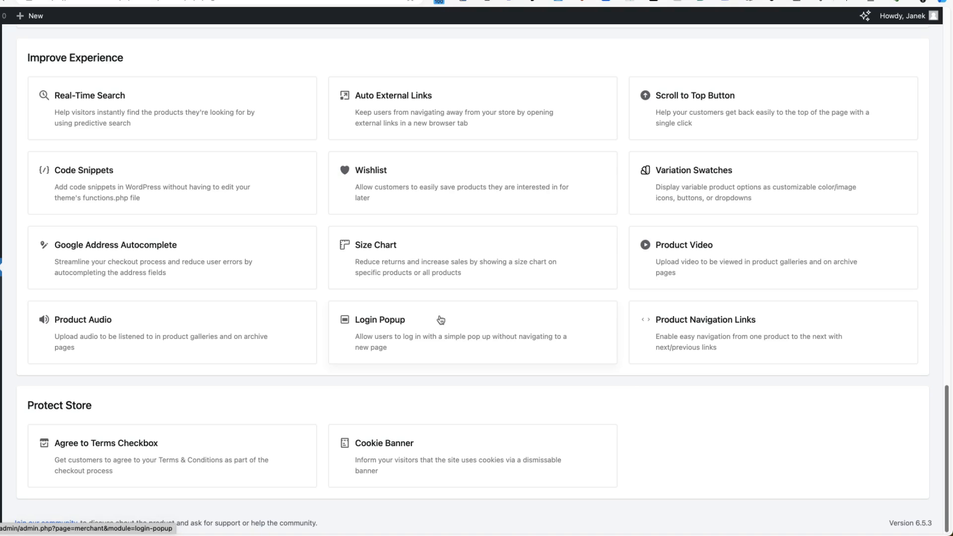
Glance at Product Navigation Links and Agree to Terms Checkbox, then open the Cookie Banner settings.
{"action": "left_click", "coordinate": [715, 323]}
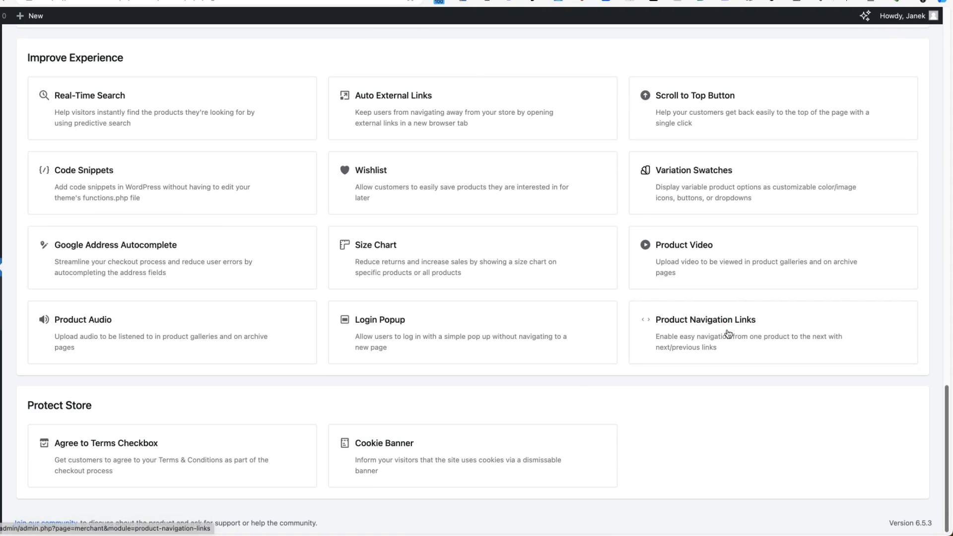
{"action": "left_click", "coordinate": [726, 332]}
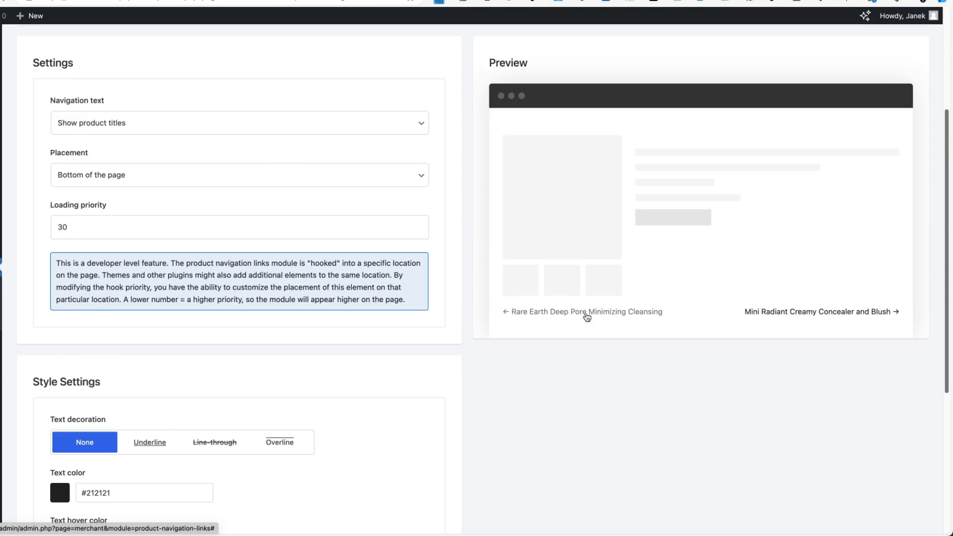
{"action": "left_click", "coordinate": [587, 317]}
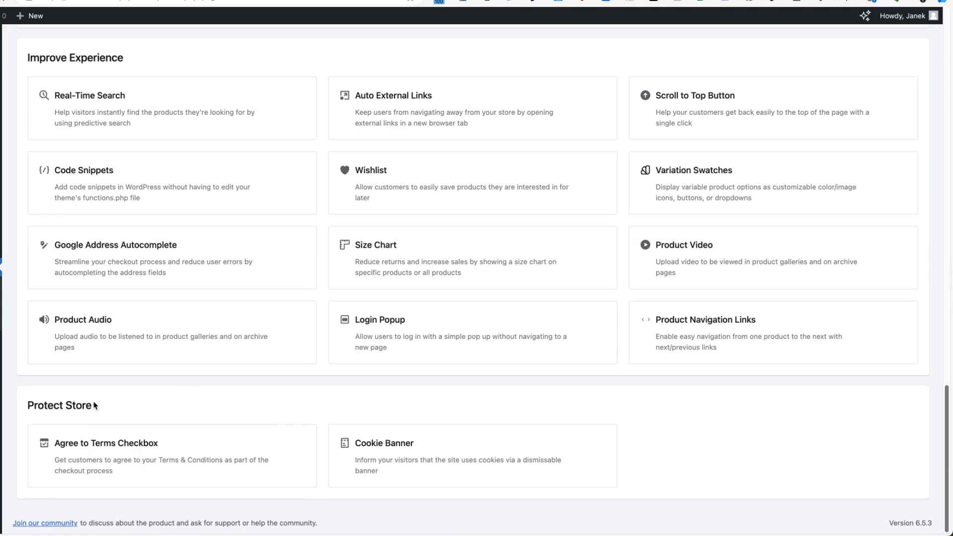
{"action": "left_click", "coordinate": [97, 451]}
{"action": "left_click", "coordinate": [442, 455]}
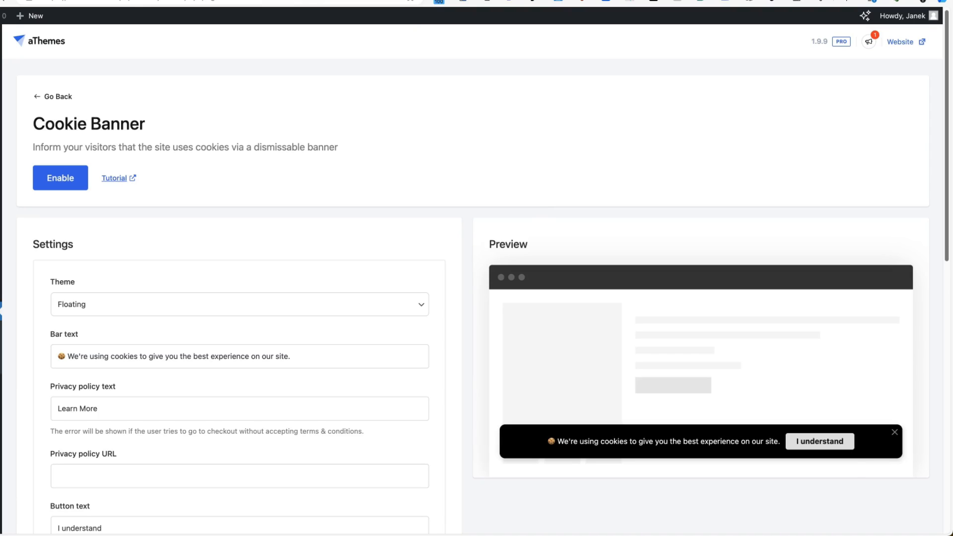